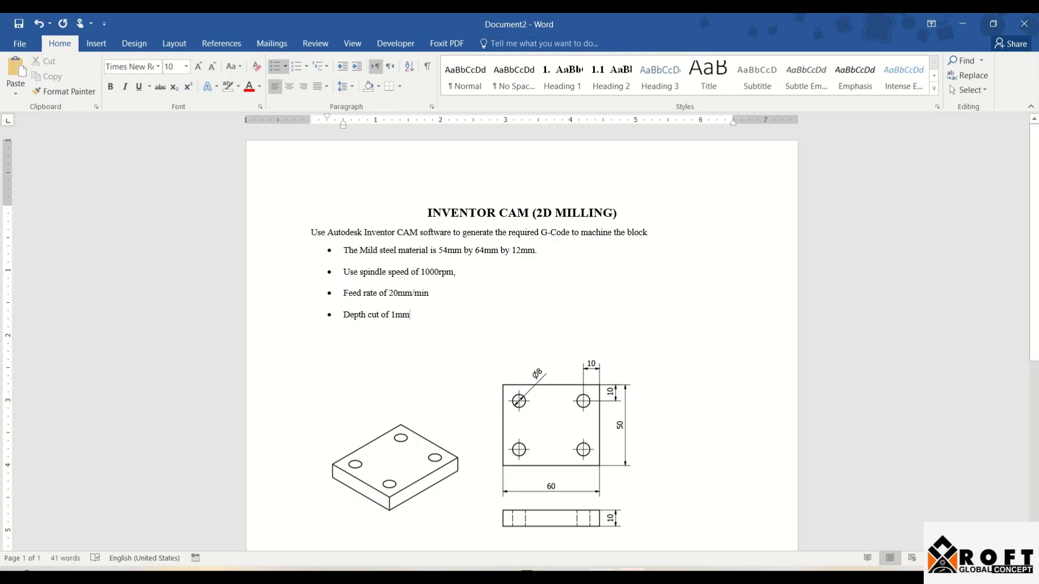
left_click(480, 445)
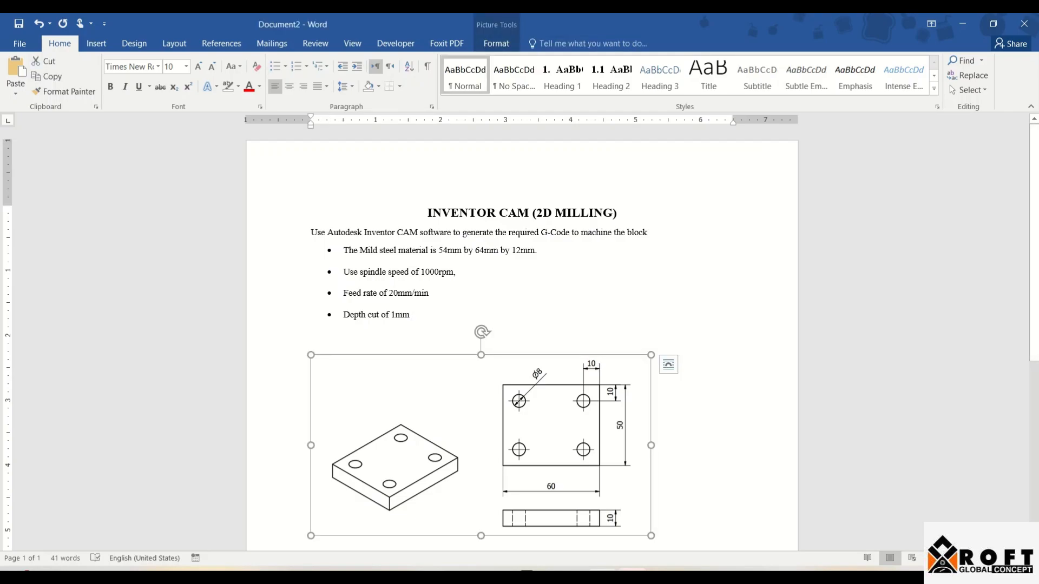
scroll(519, 325, "down", 3)
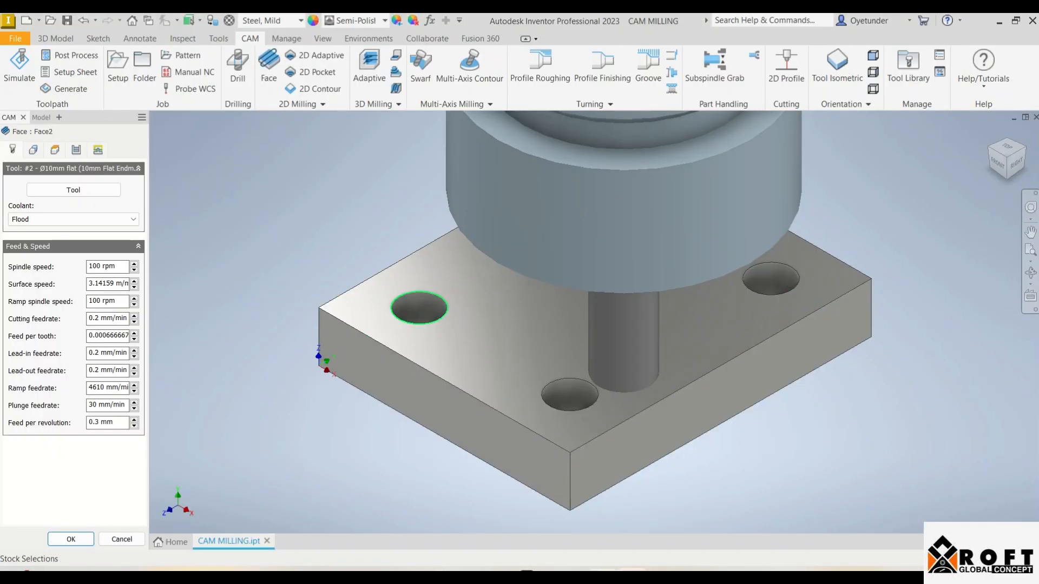
Switch to Autodesk Inventor, close CAM MILLING.ipt and create a new part from the metric Standard (mm).ipt template
left_click(267, 541)
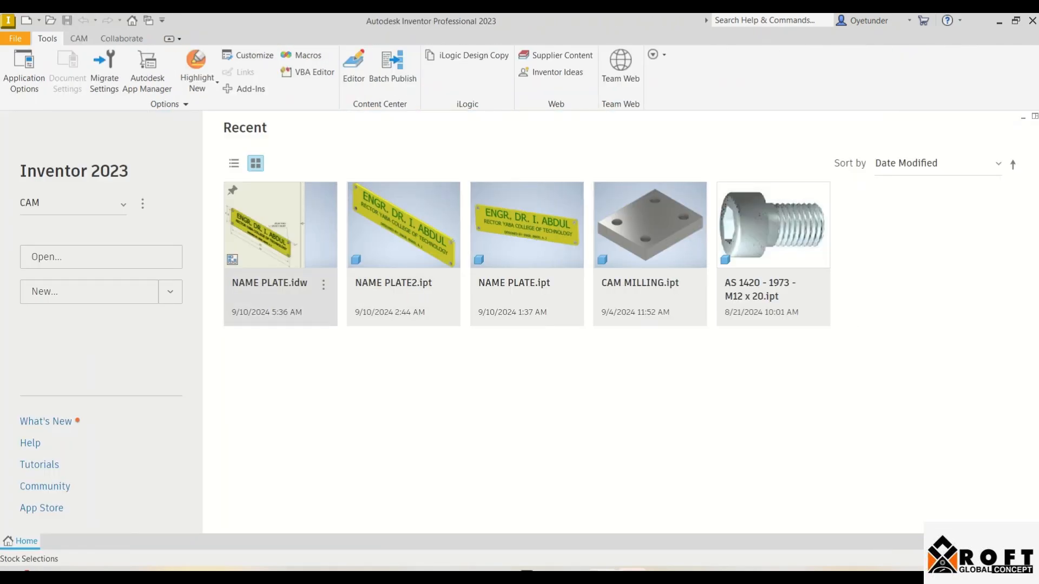
left_click(90, 291)
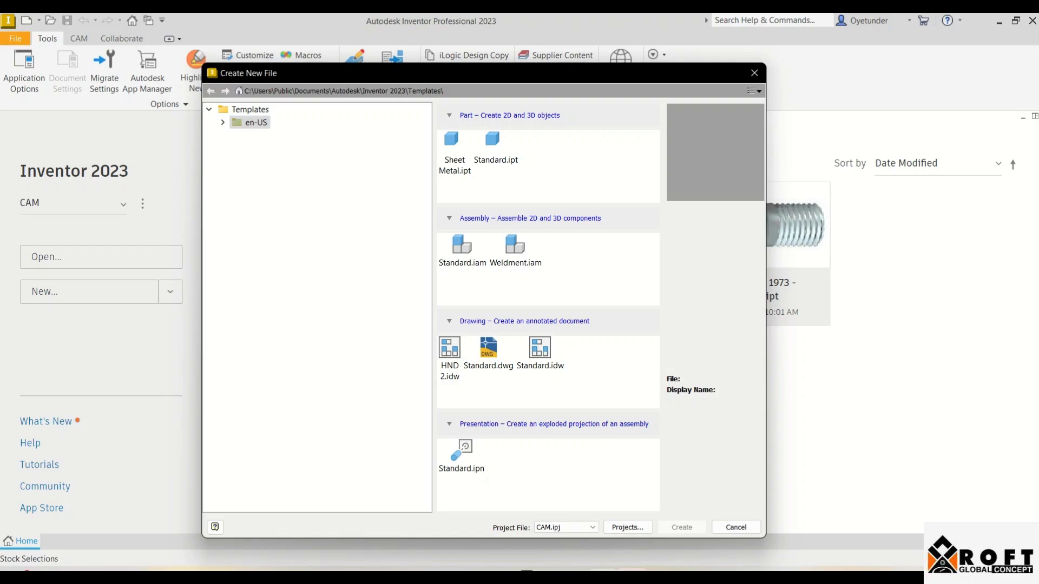
left_click(222, 123)
left_click(270, 148)
left_click(557, 153)
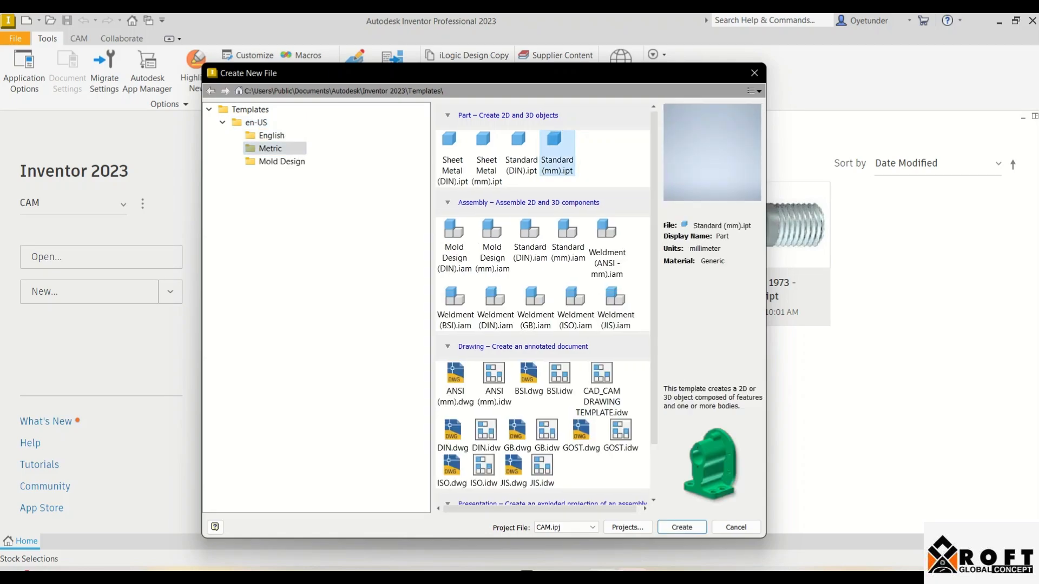
double_click(557, 146)
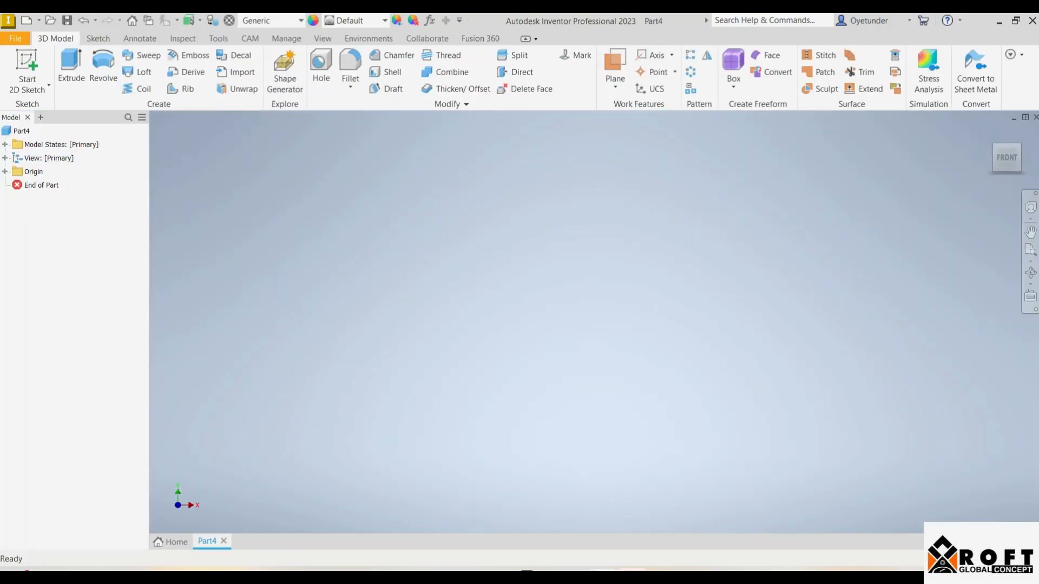
Start a sketch on the horizontal XZ origin plane and draw a center rectangle on the origin, 50 mm wide and 60 mm high
left_click(27, 65)
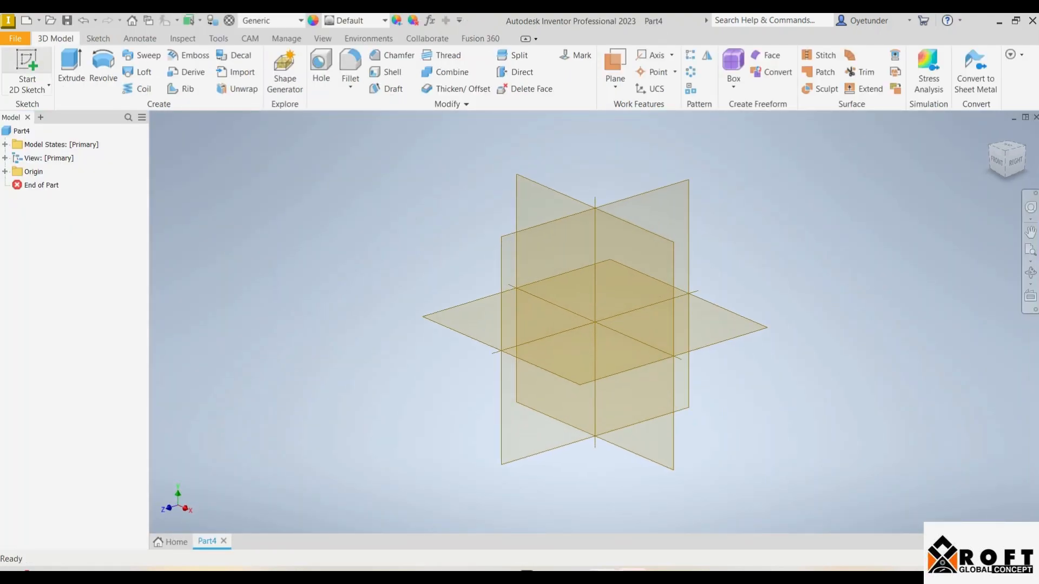
left_click(547, 363)
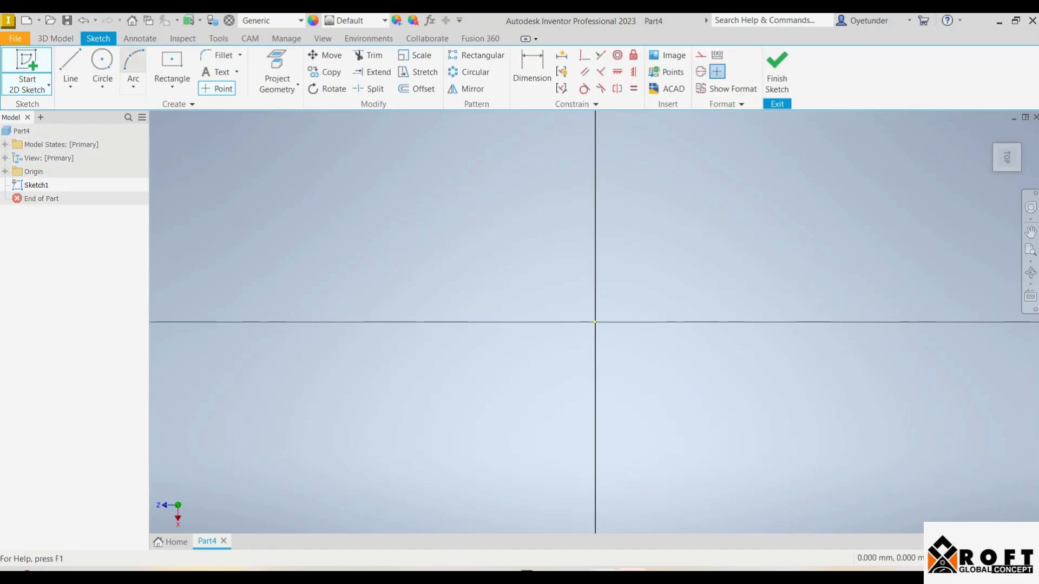
left_click(172, 63)
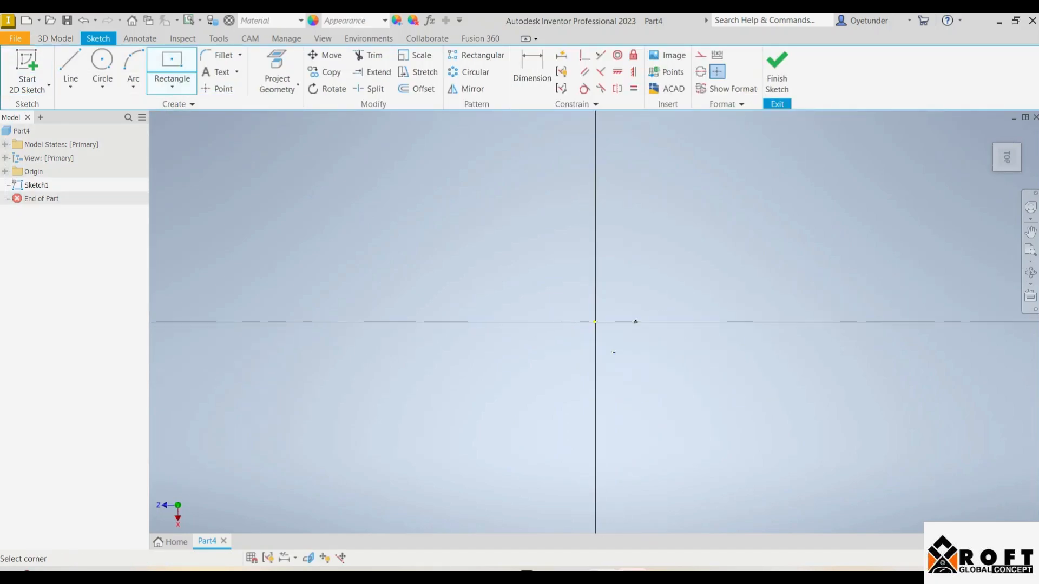
left_click(595, 322)
key("Tab")
type("60")
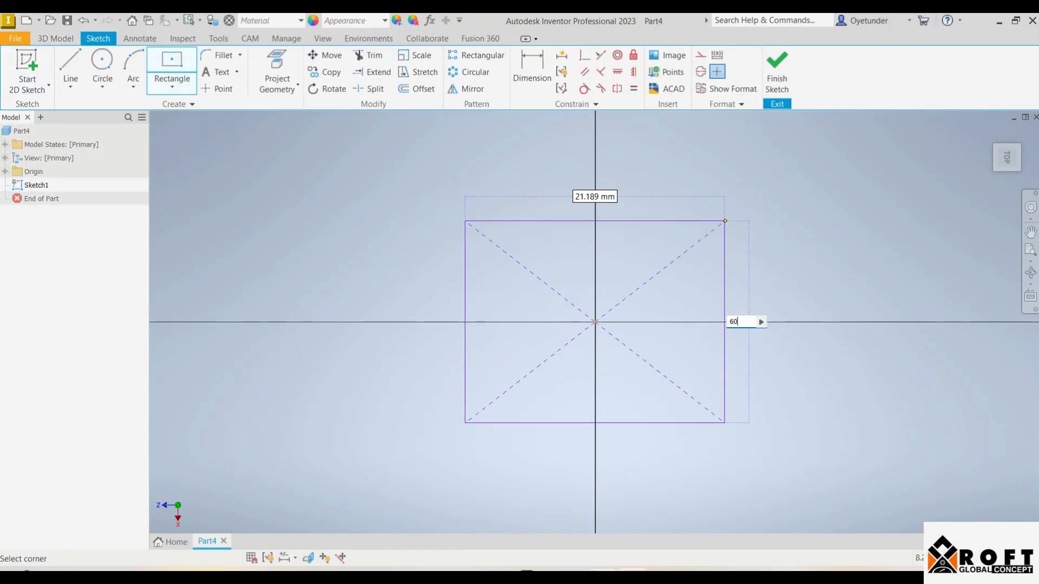
key("Tab")
type("50")
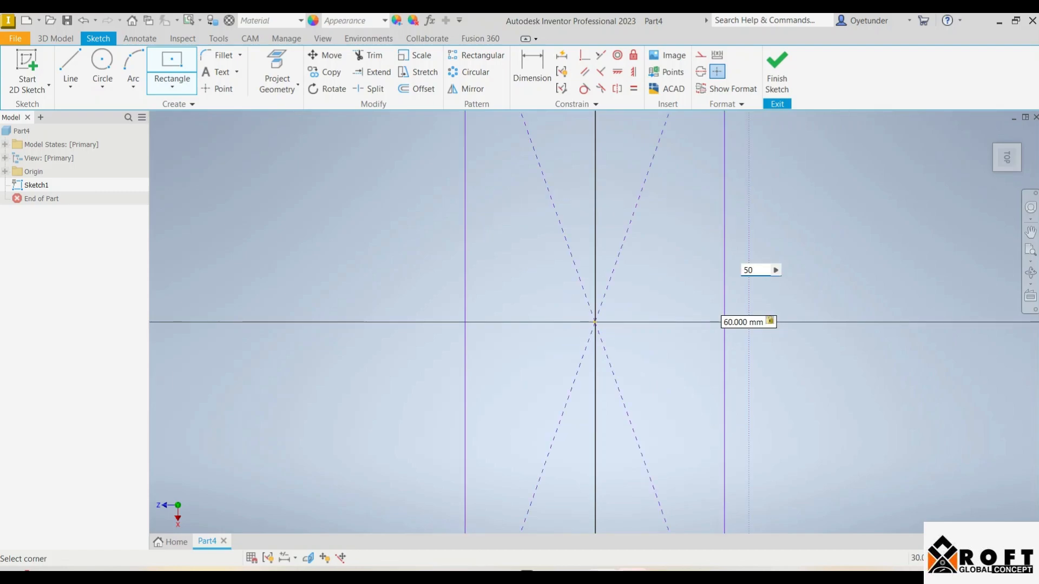
key("Return")
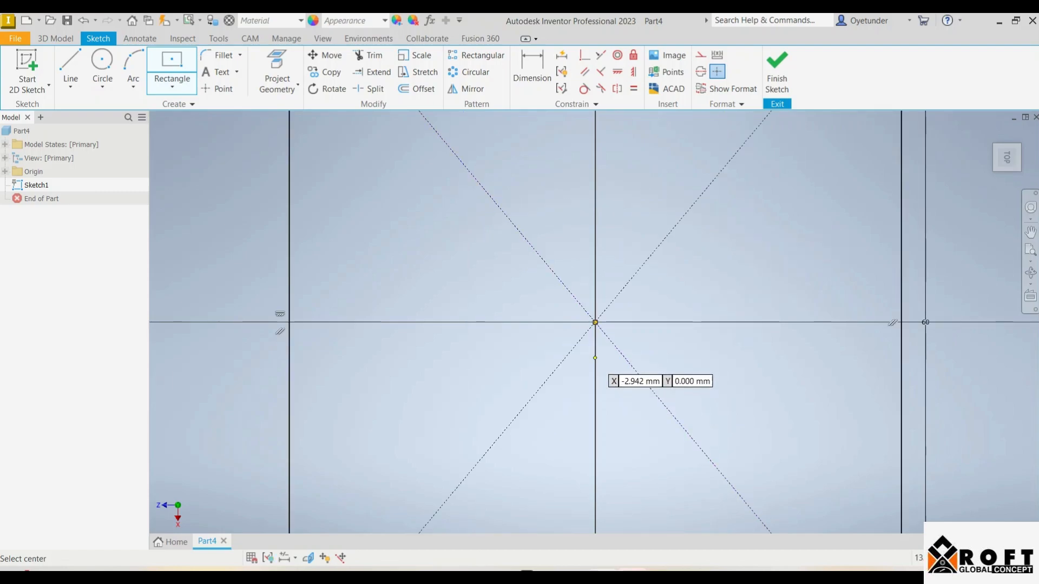
scroll(583, 343, "down", 5)
scroll(583, 341, "up", 3)
scroll(582, 337, "down", 3)
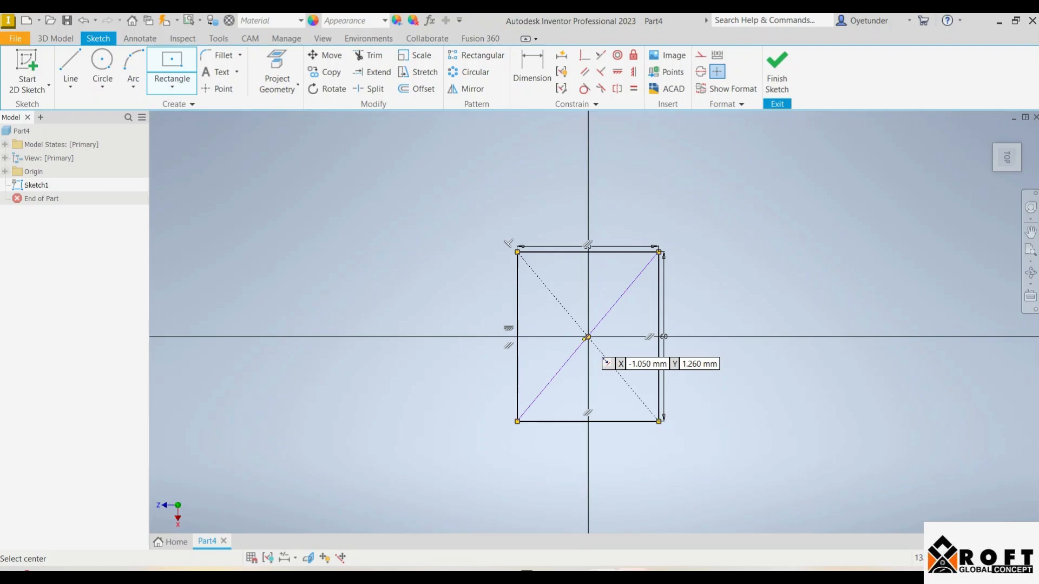
scroll(581, 337, "up", 2)
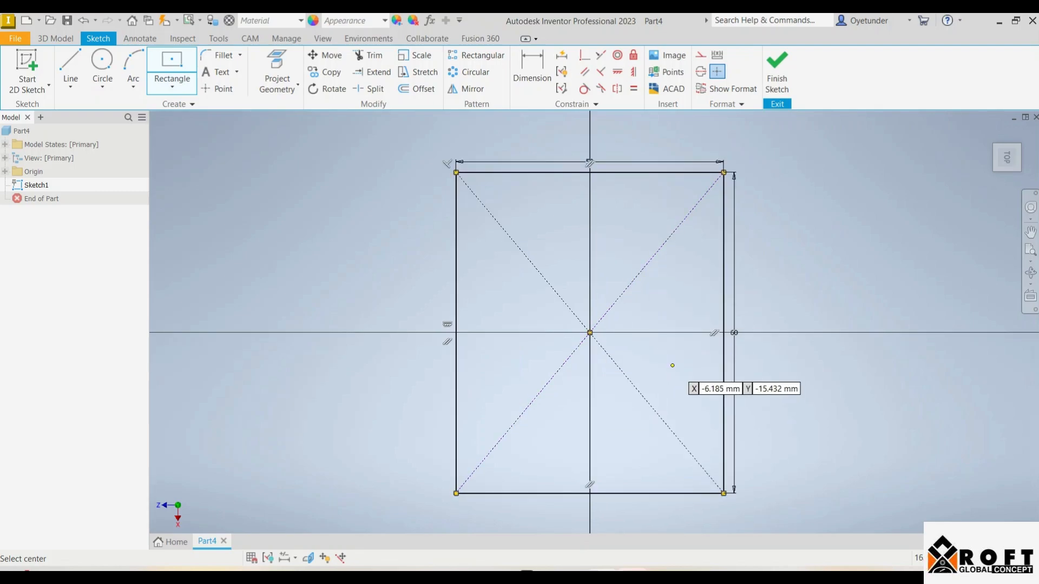
key("Escape")
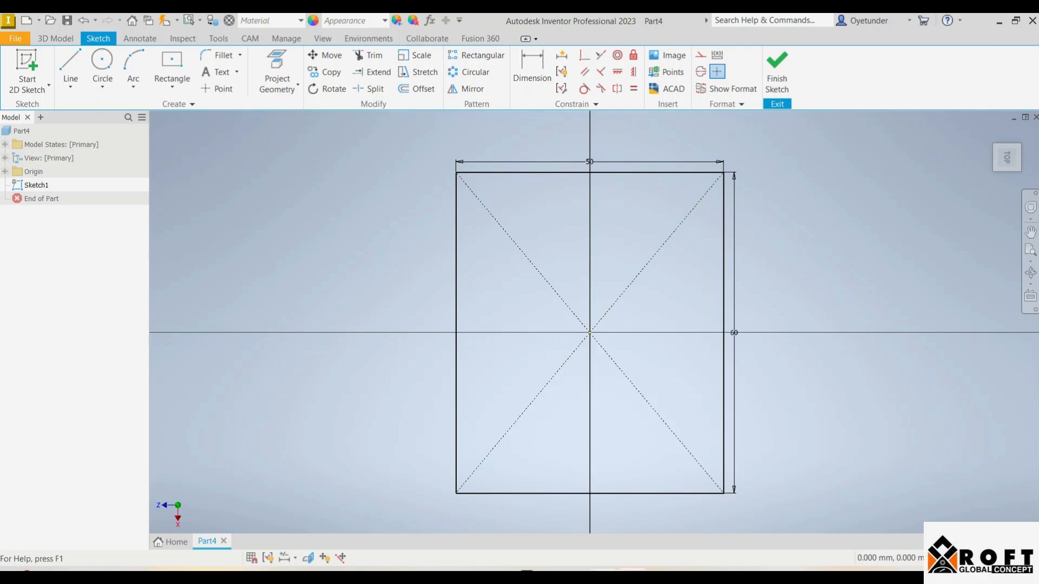
Sketch four circles of 8 mm diameter inside the rectangle, one near each corner
left_click(102, 68)
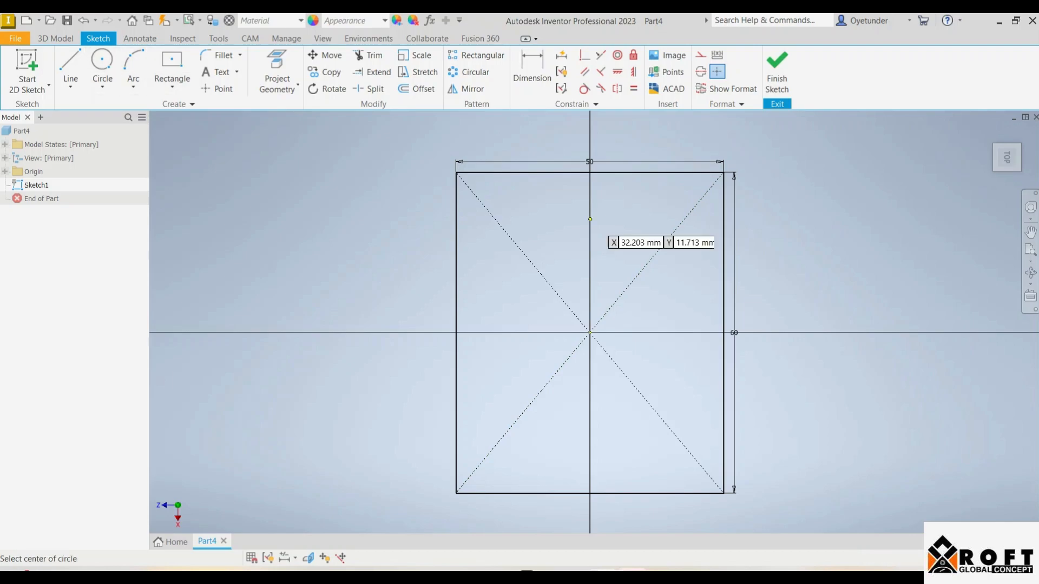
left_click(487, 193)
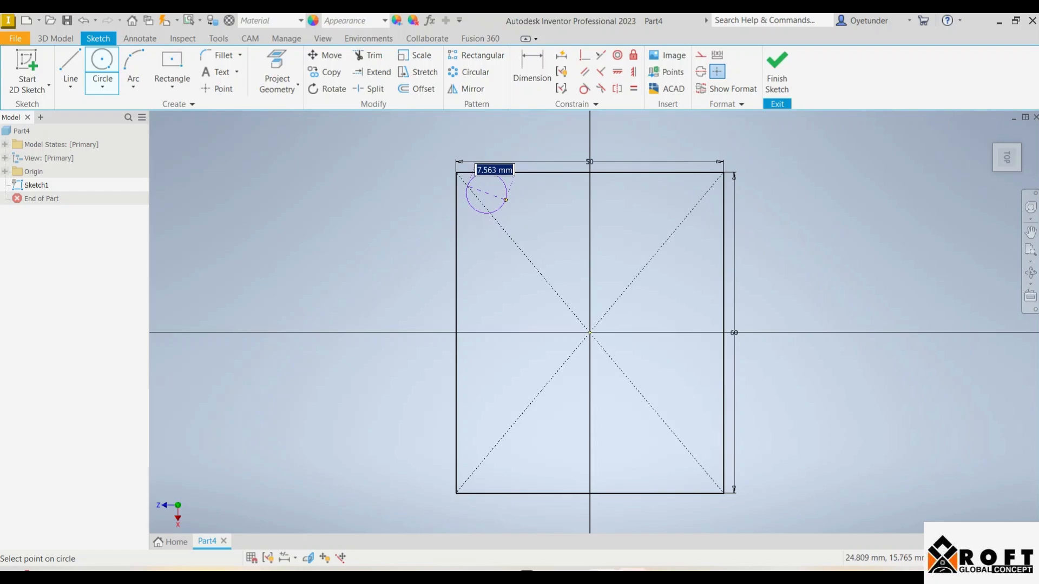
left_click(506, 200)
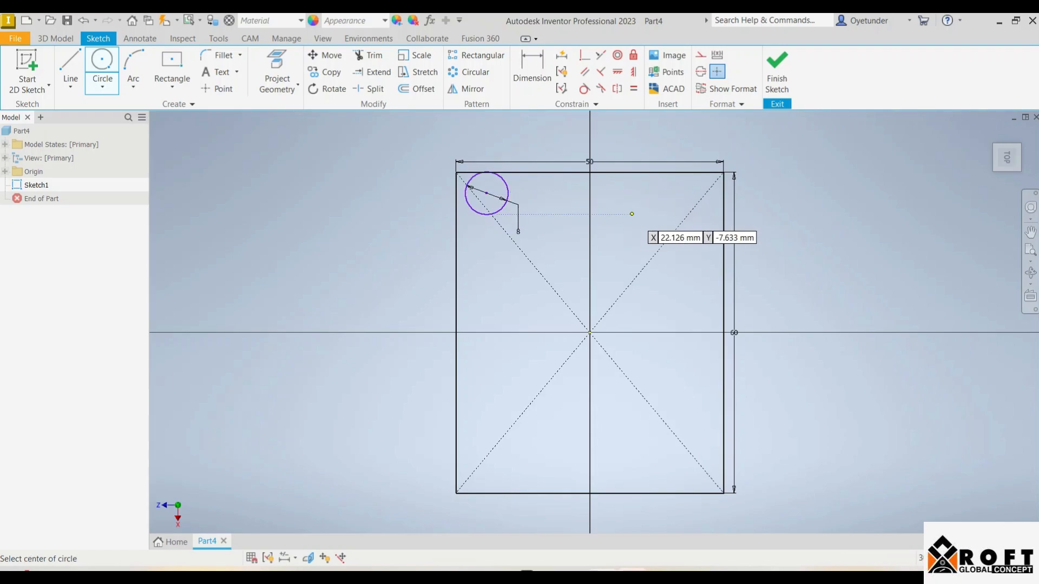
left_click(679, 209)
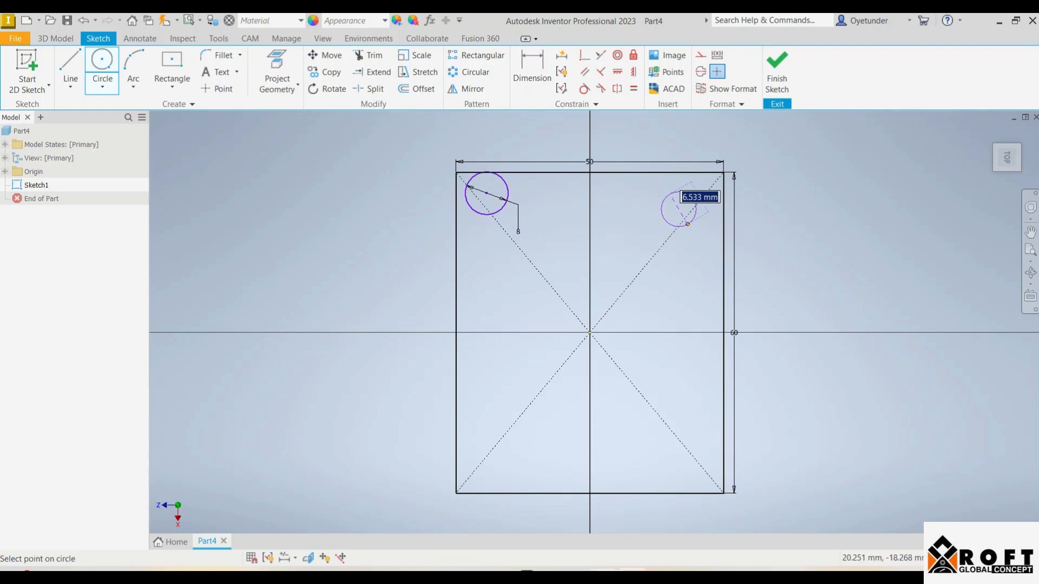
left_click(692, 228)
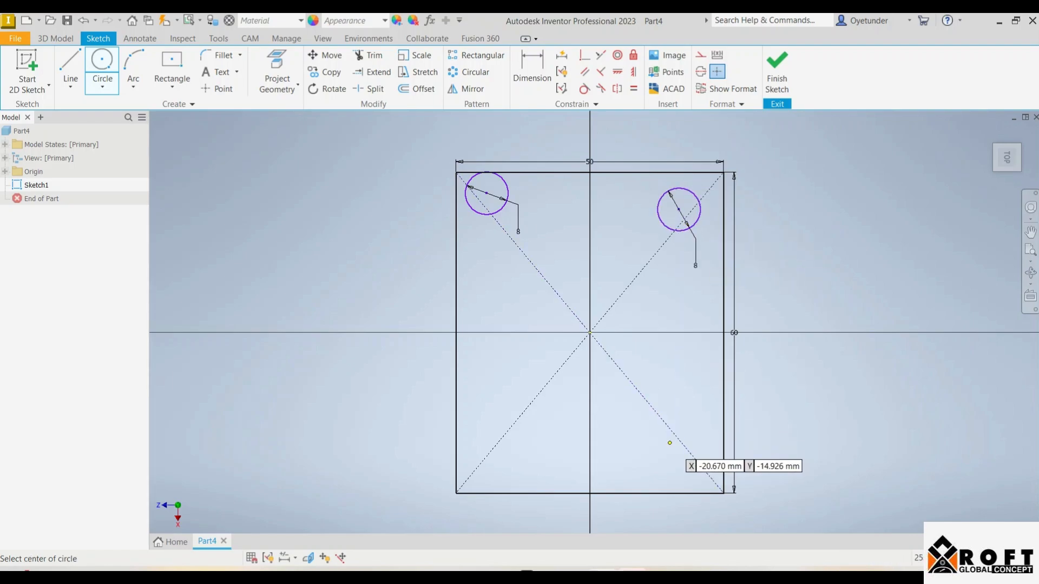
left_click(669, 443)
type("8")
key("Return")
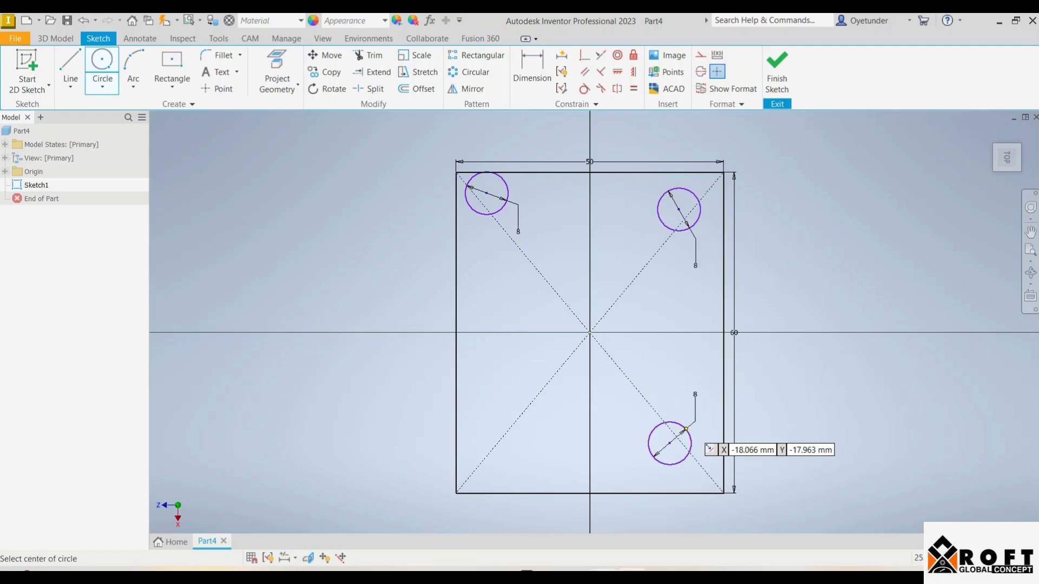
left_click(529, 443)
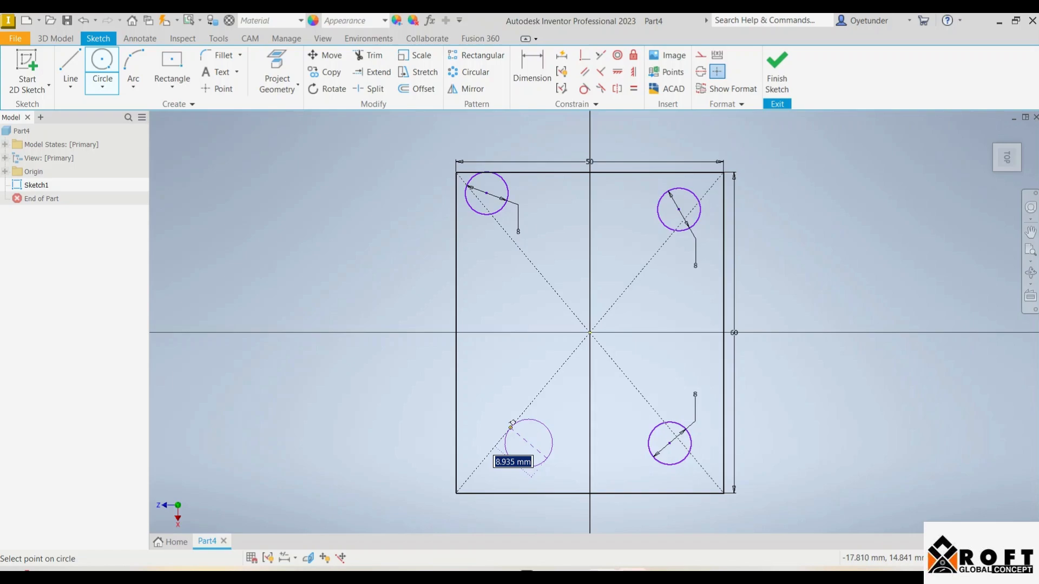
type("8")
key("Return")
key("Escape")
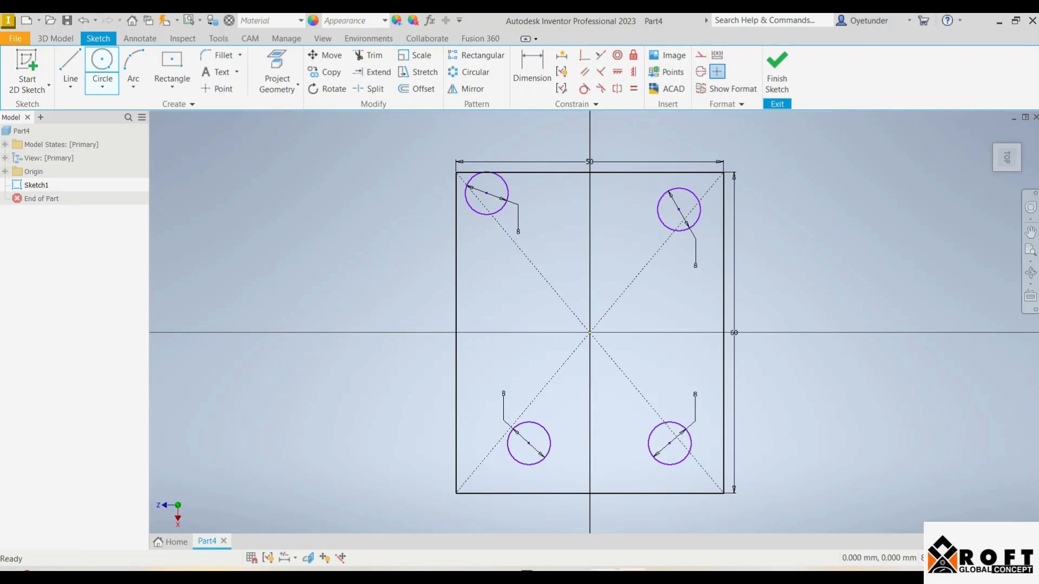
Dimension the upper-left circle's center 10 mm from the rectangle's left edge and 10 mm from its top edge
key("d")
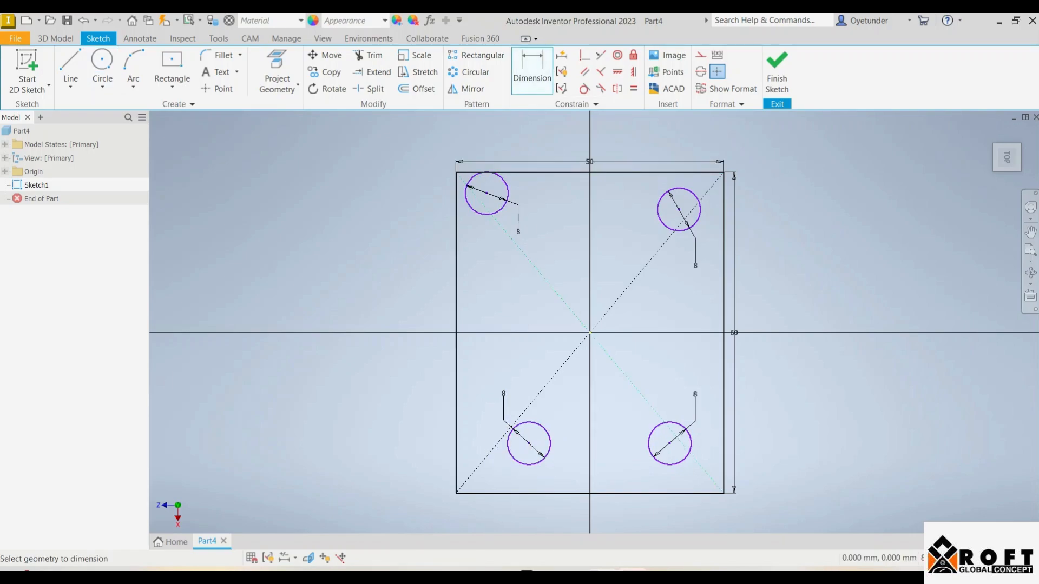
double_click(518, 232)
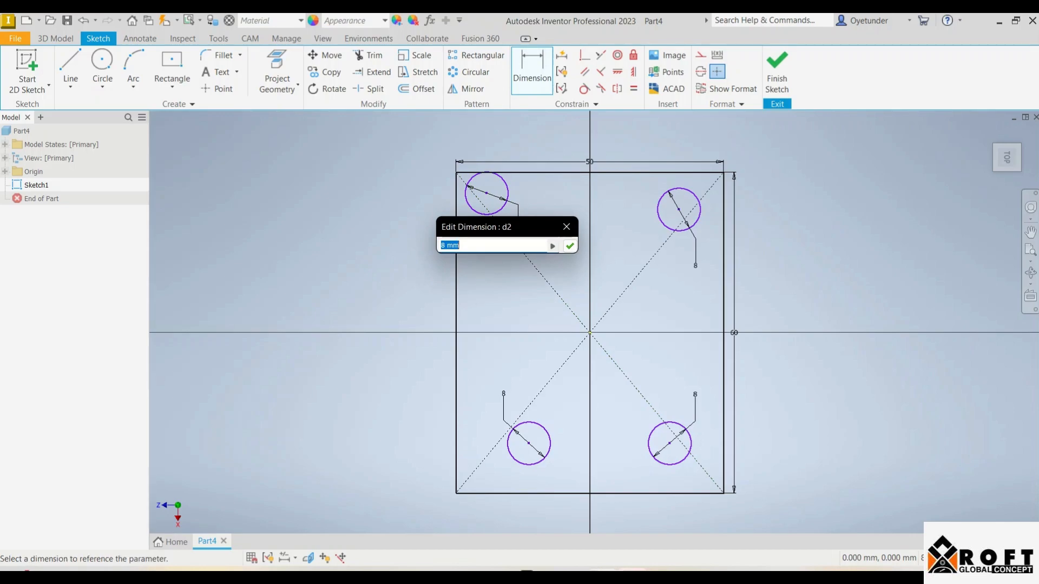
key("Return")
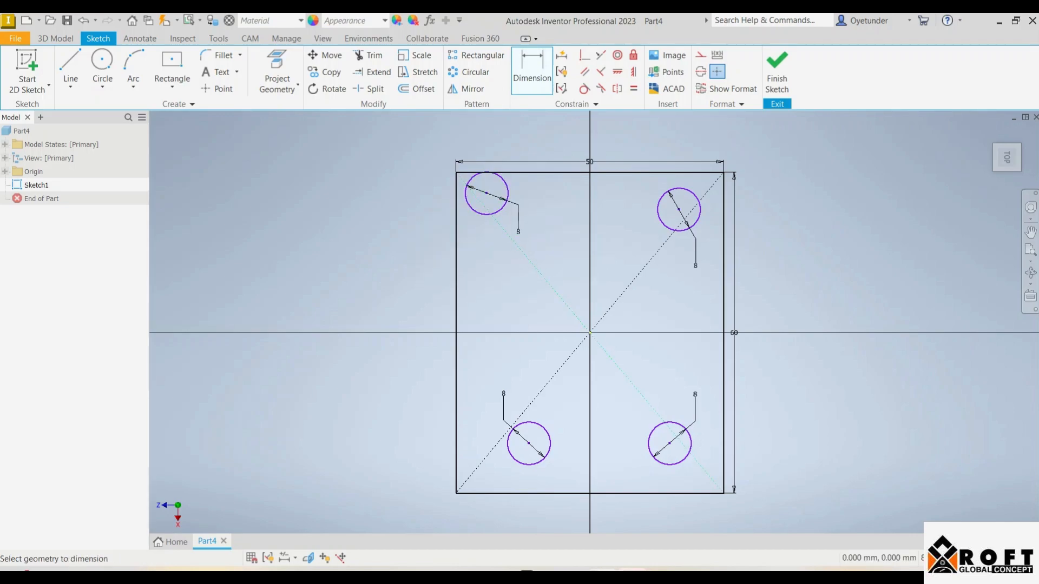
left_click(487, 193)
left_click(456, 204)
left_click(471, 126)
type("10")
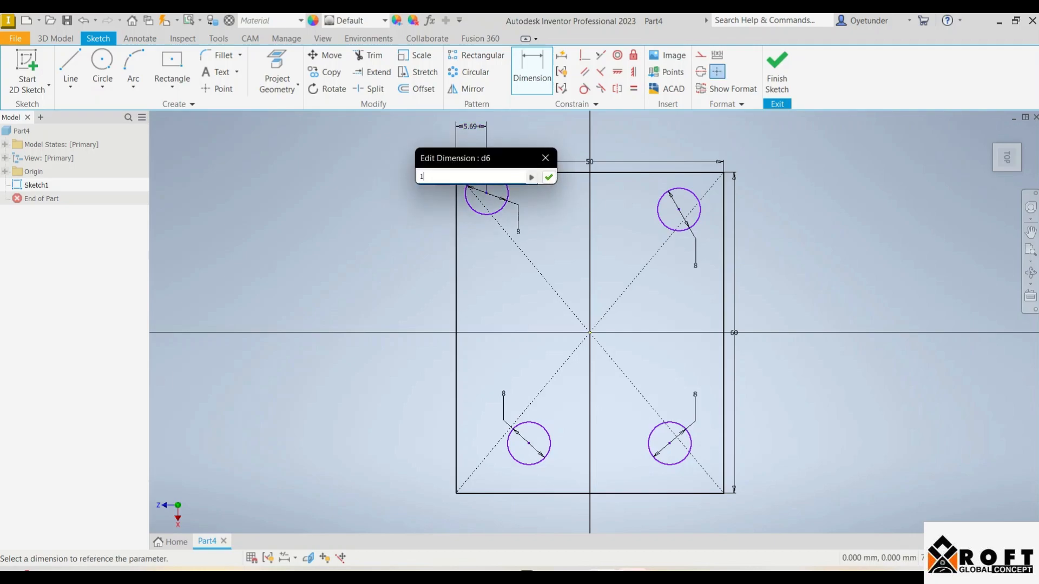
key("Return")
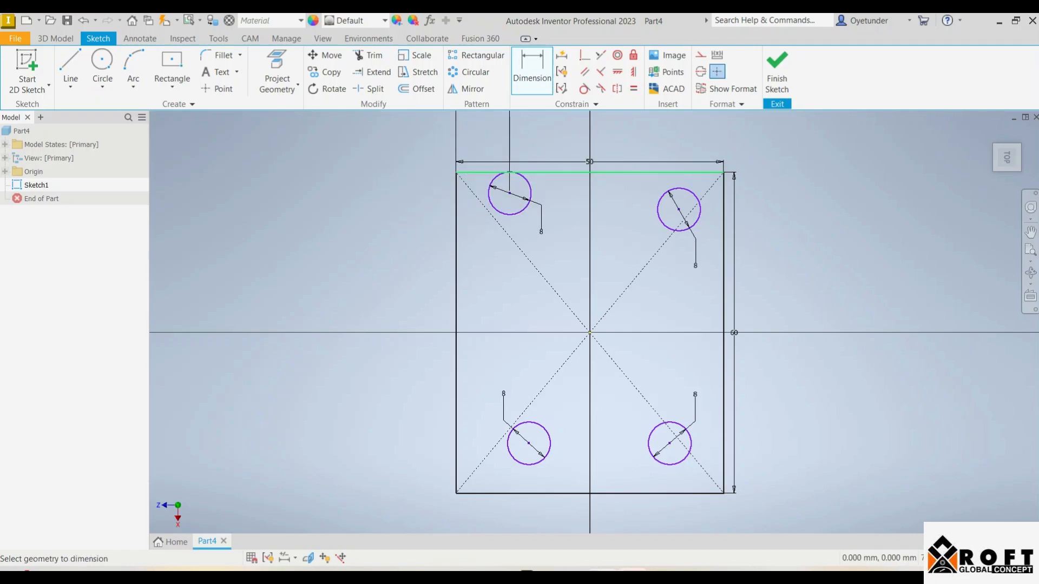
left_click(487, 172)
left_click(274, 195)
type("10")
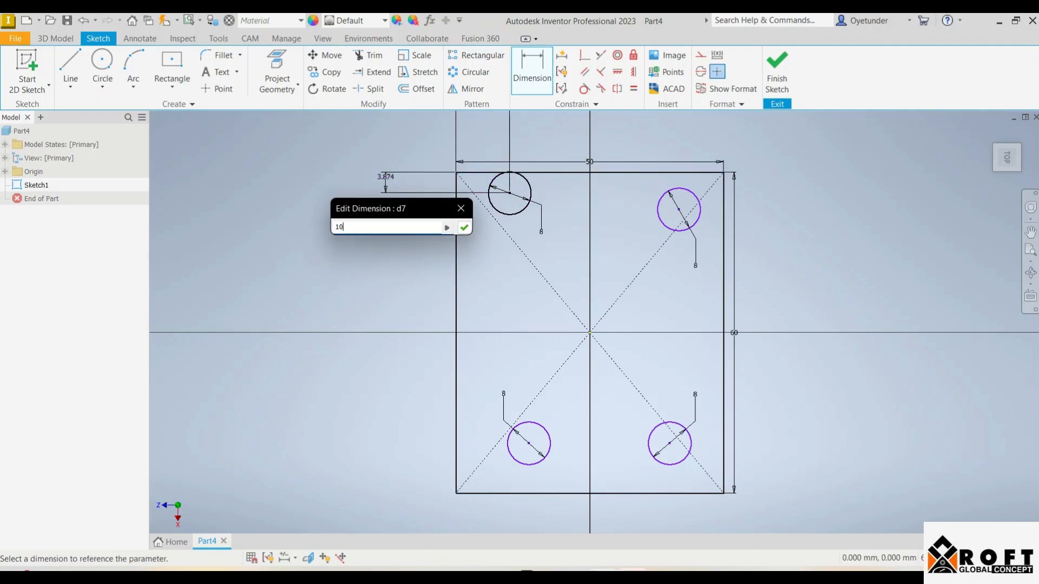
key("Return")
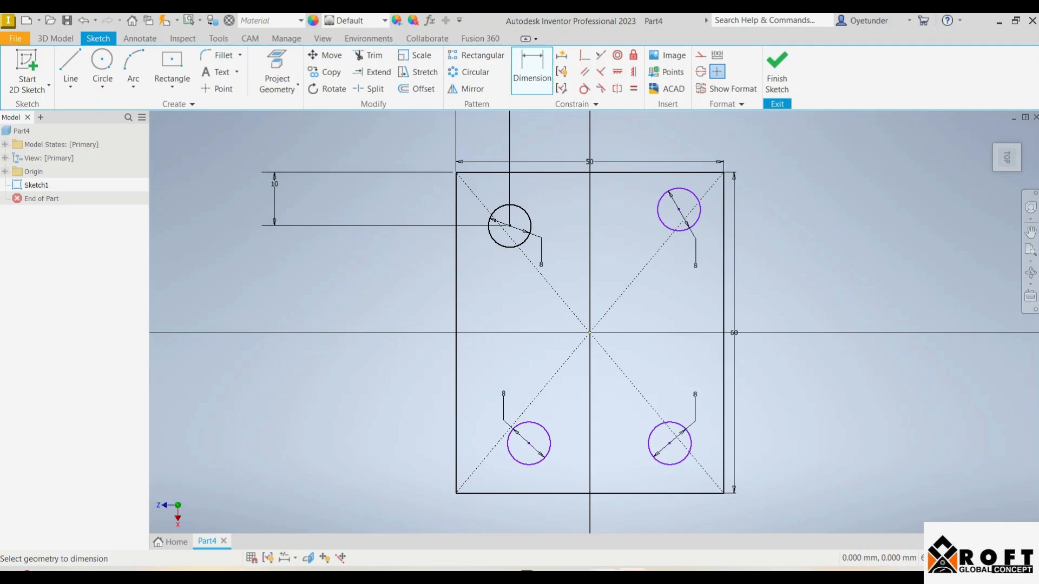
Dimension the upper-right circle's center 10 mm from the rectangle's top edge and 10 mm from its right edge
left_click(679, 209)
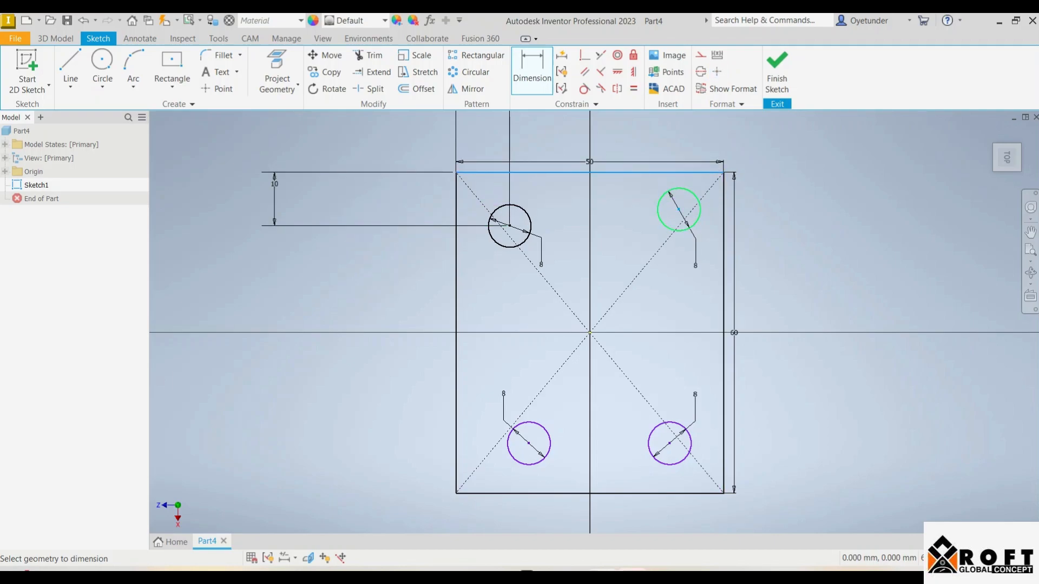
left_click(821, 210)
type("10")
key("Return")
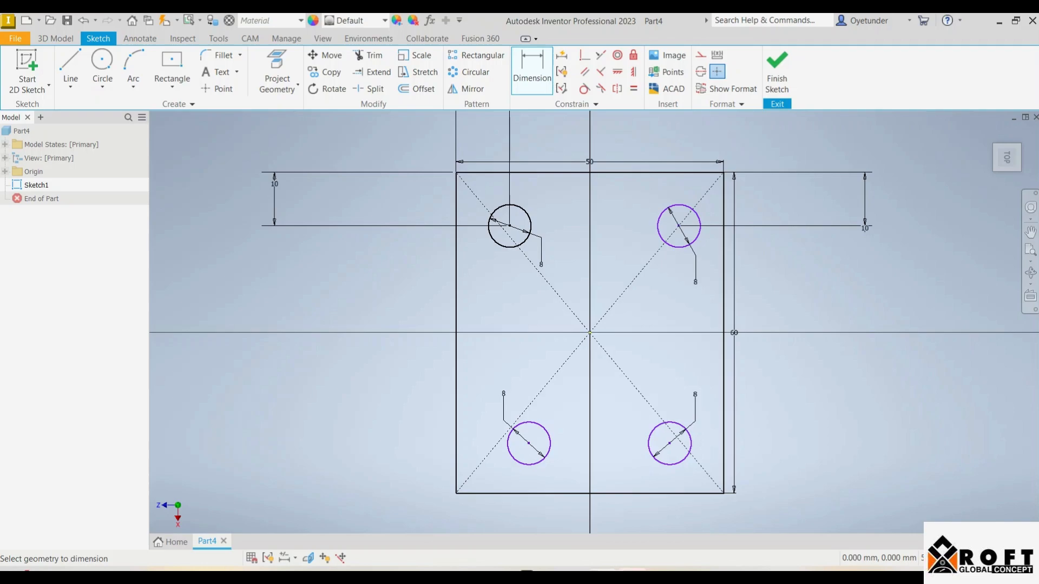
left_click(724, 238)
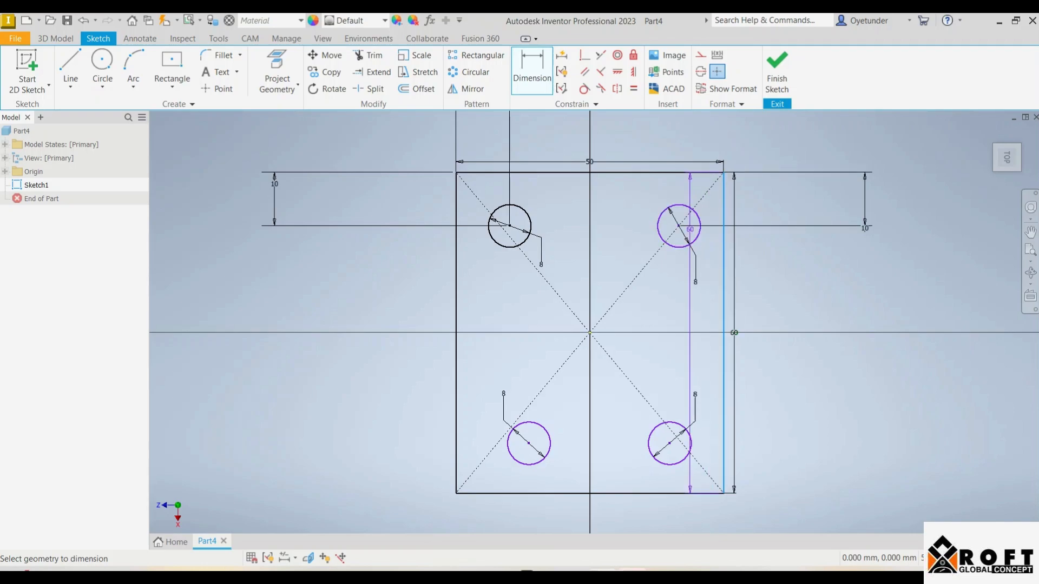
left_click(679, 226)
left_click(702, 125)
type("10")
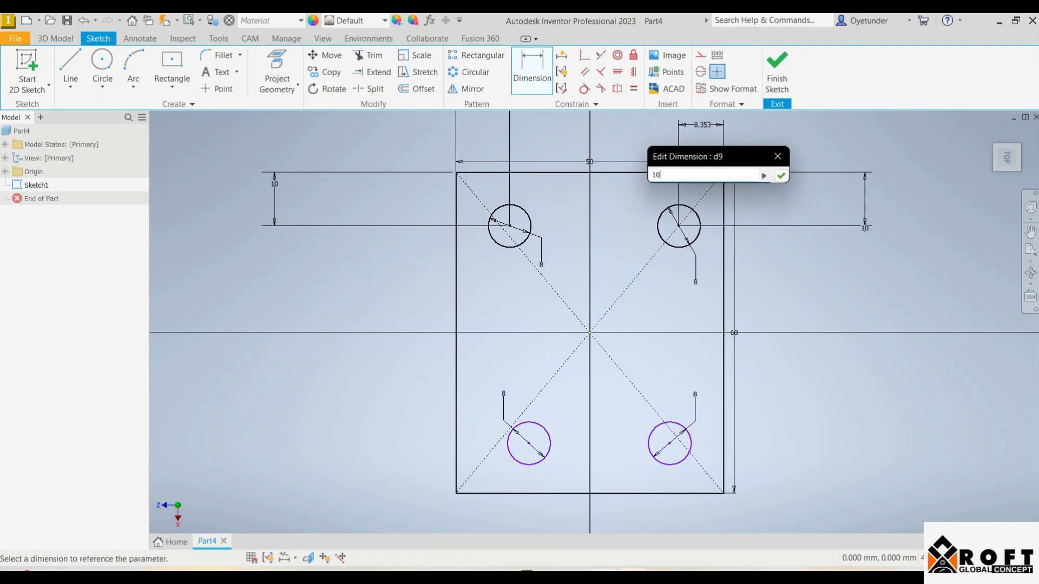
key("Return")
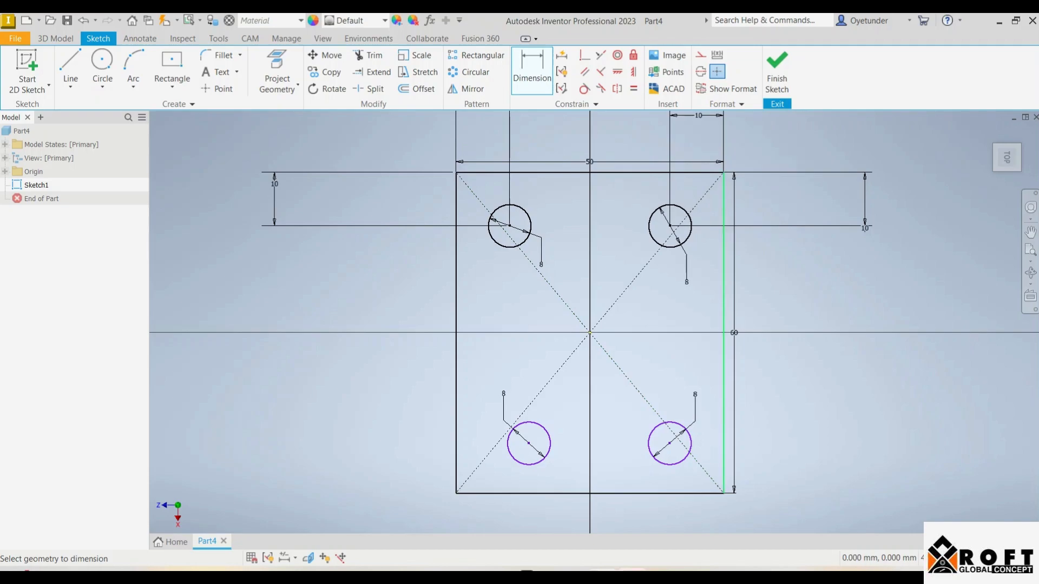
Dimension the lower-right circle's center 10 mm from the rectangle's right edge and 10 mm from its bottom edge
left_click(724, 433)
left_click(670, 443)
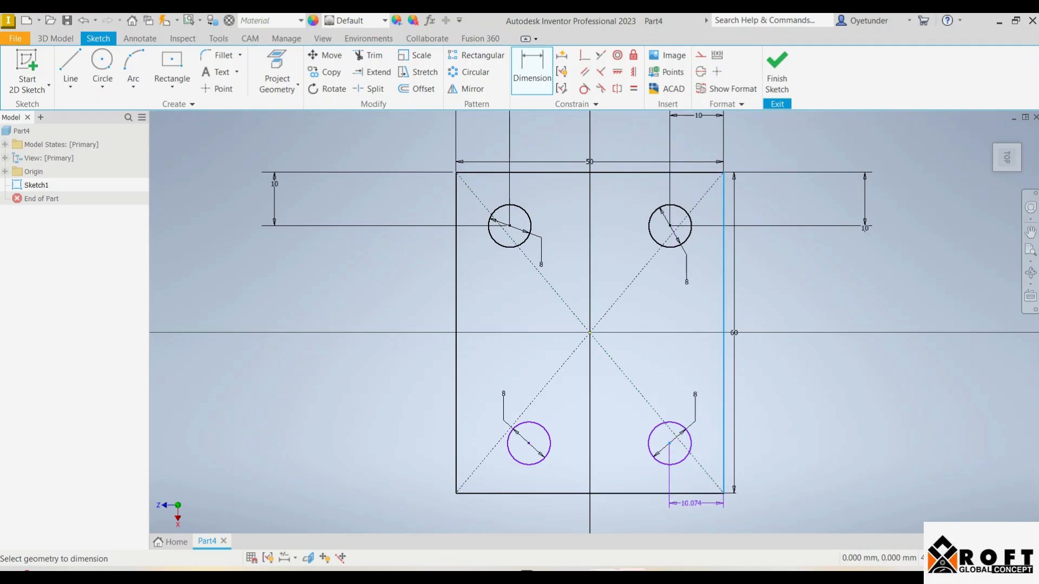
left_click(693, 507)
type("10")
key("Return")
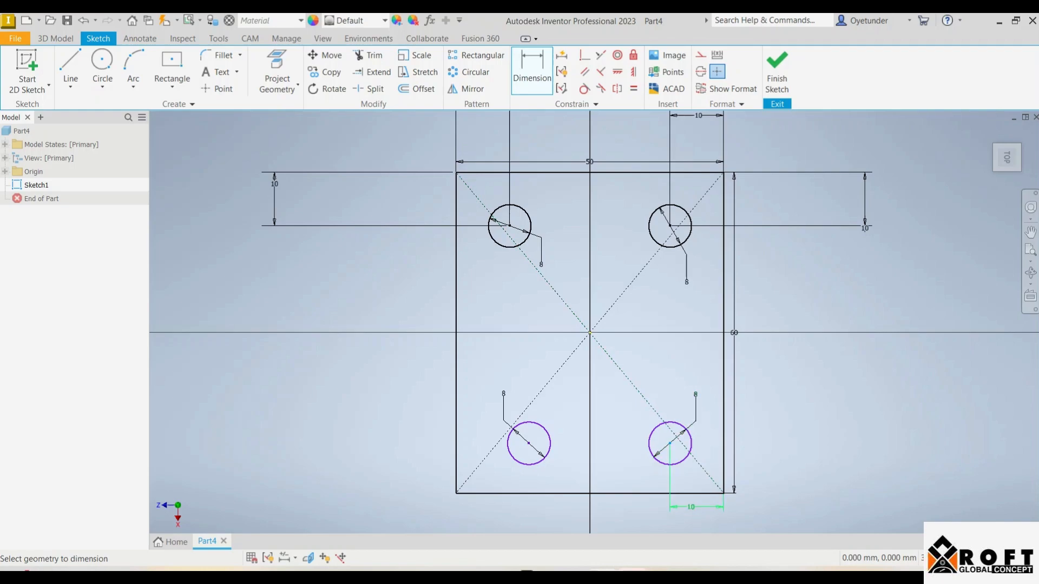
left_click(670, 443)
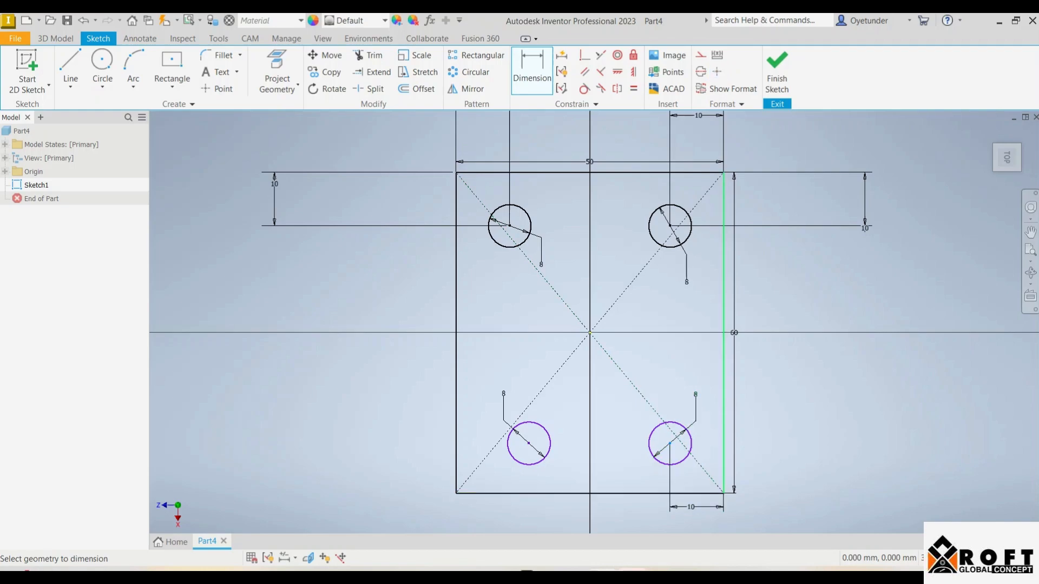
left_click(697, 494)
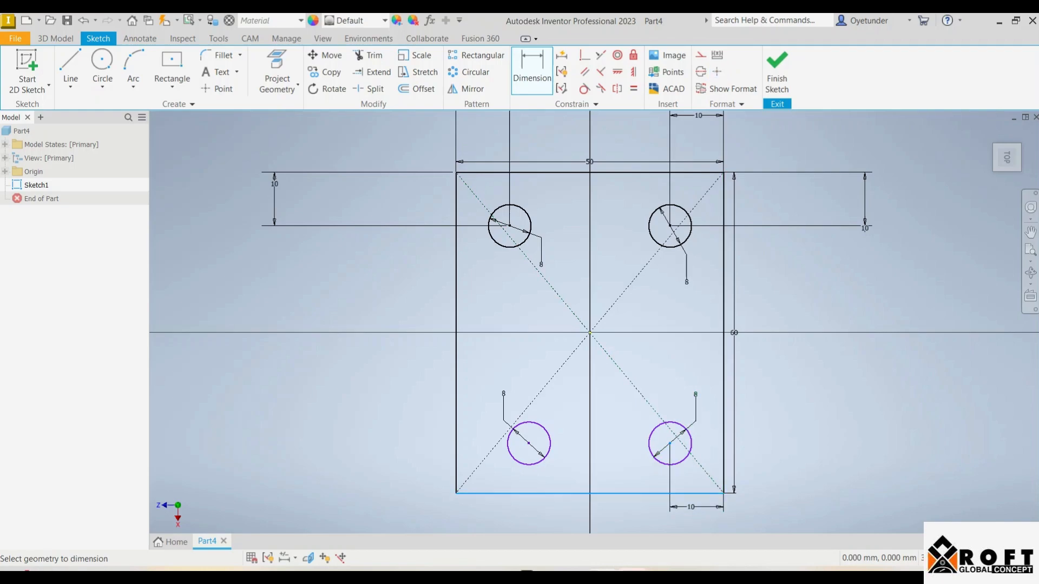
left_click(787, 454)
type("10")
key("Return")
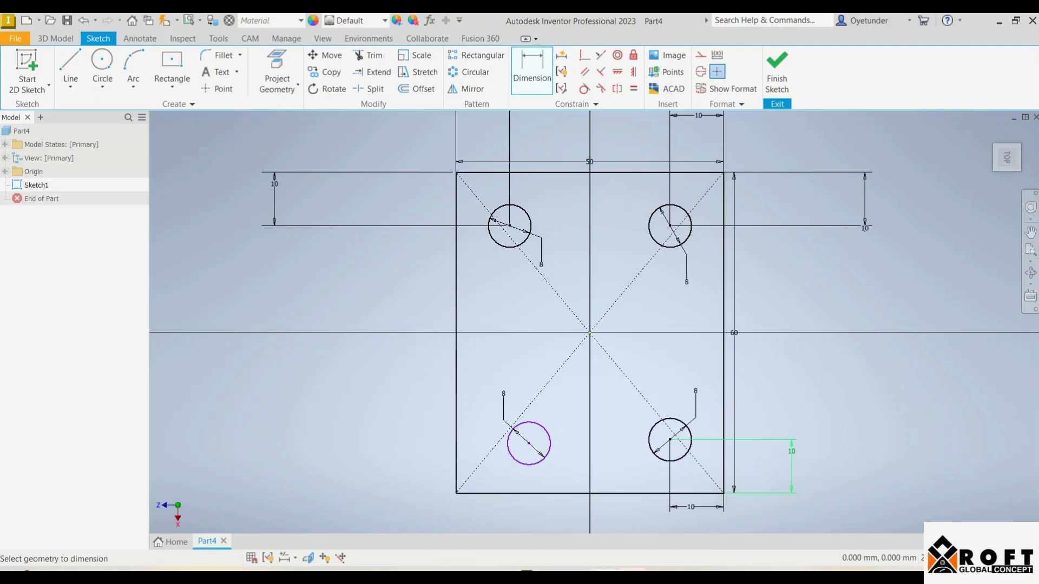
Dimension the lower-left circle's center 10 mm from the rectangle's bottom edge and 10 mm from its left edge
left_click(541, 455)
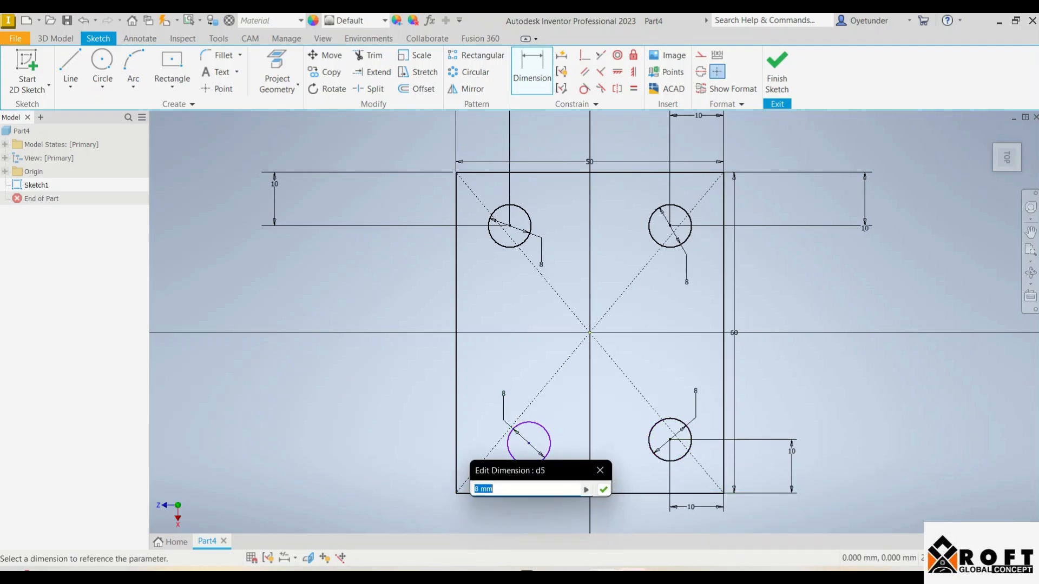
left_click(600, 471)
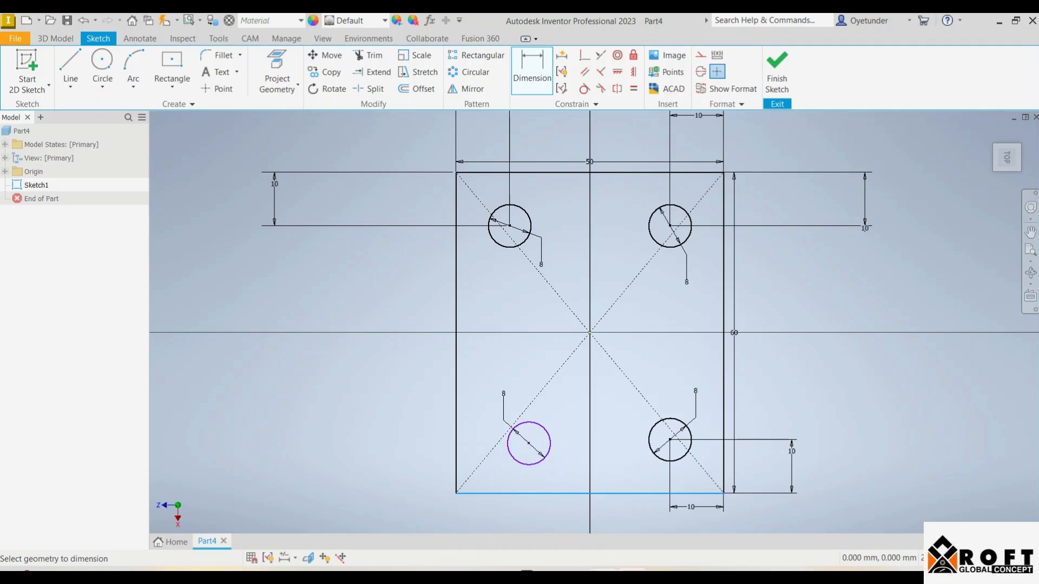
left_click(547, 494)
left_click(529, 443)
left_click(415, 467)
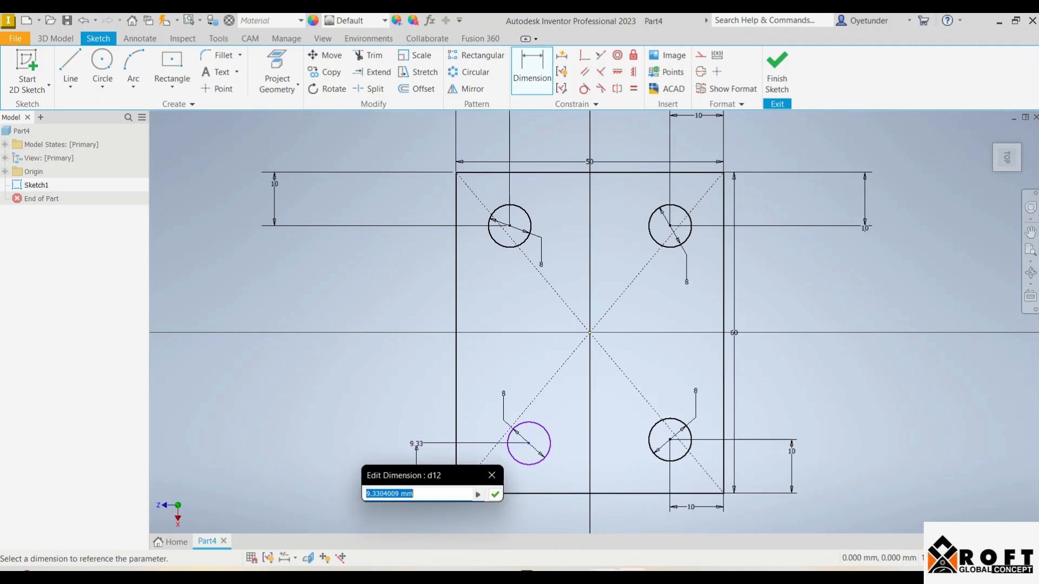
type("10")
key("Return")
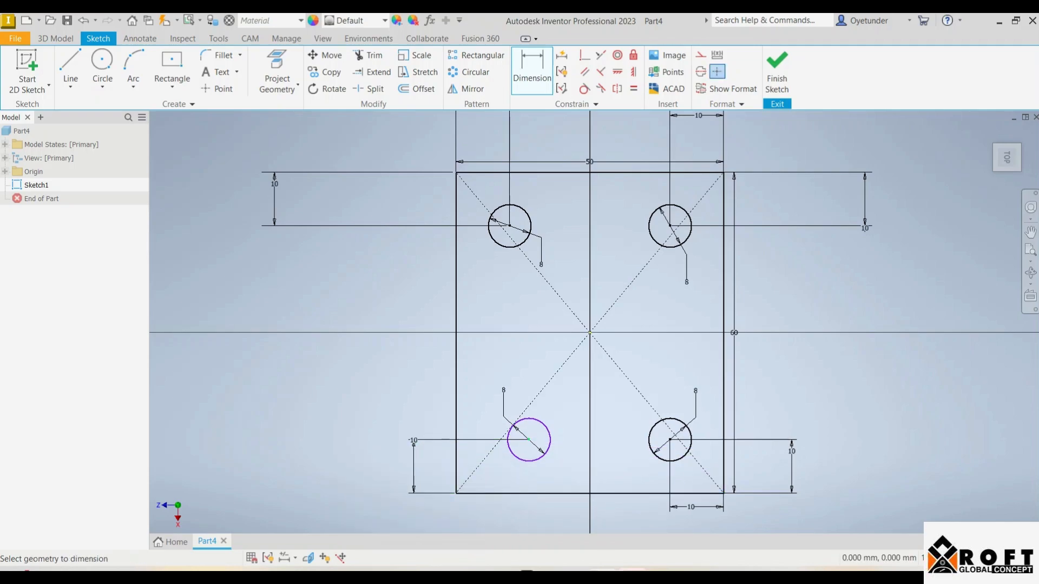
left_click(456, 455)
left_click(483, 516)
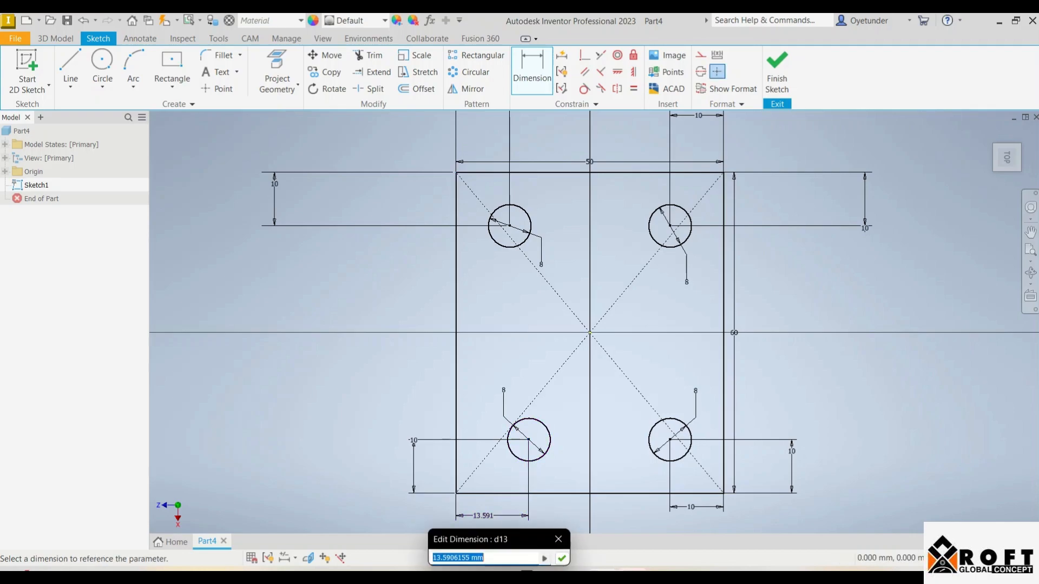
type("10")
key("Return")
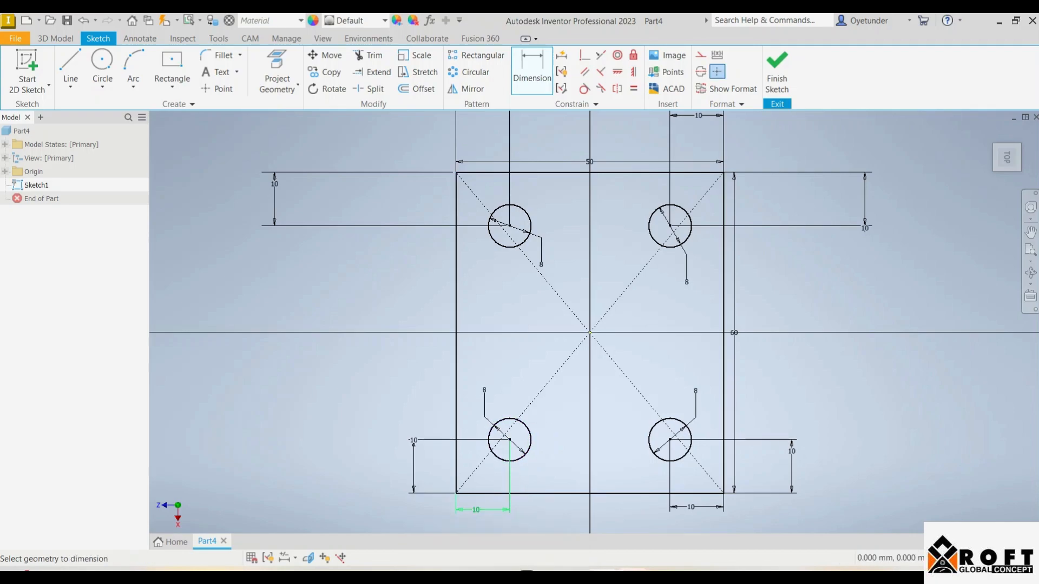
Check the block drawing in Word, and back in Inventor extrude the rectangular profile around the four circles 10 mm upward
key("alt+Tab")
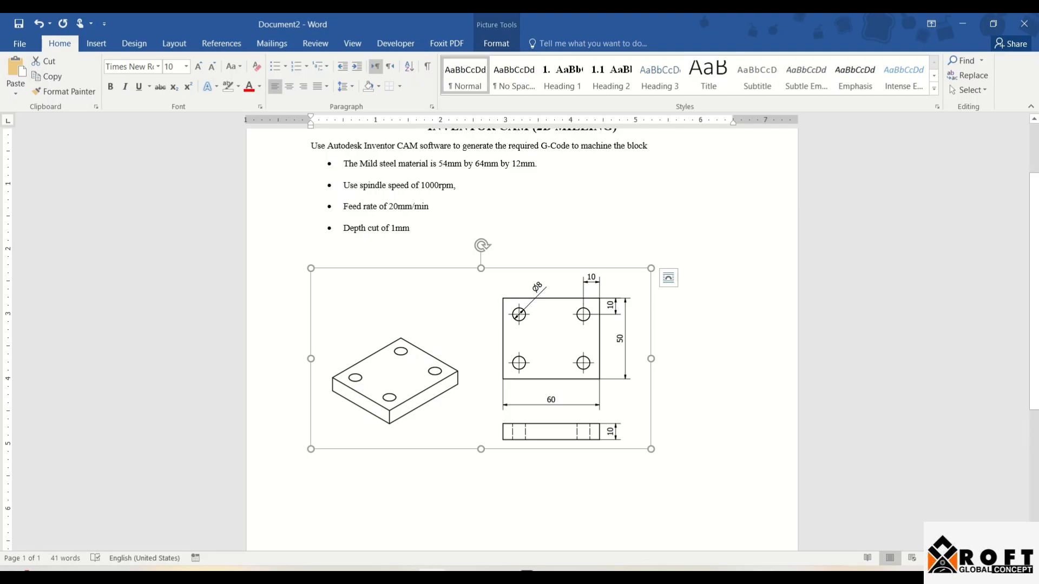
key("alt+Tab")
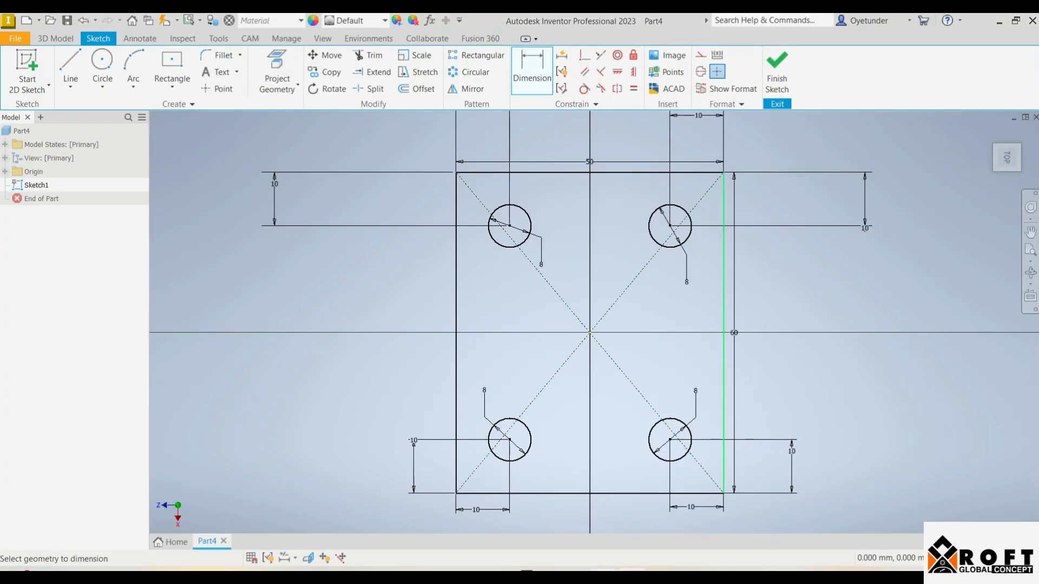
key("Escape")
left_click(777, 71)
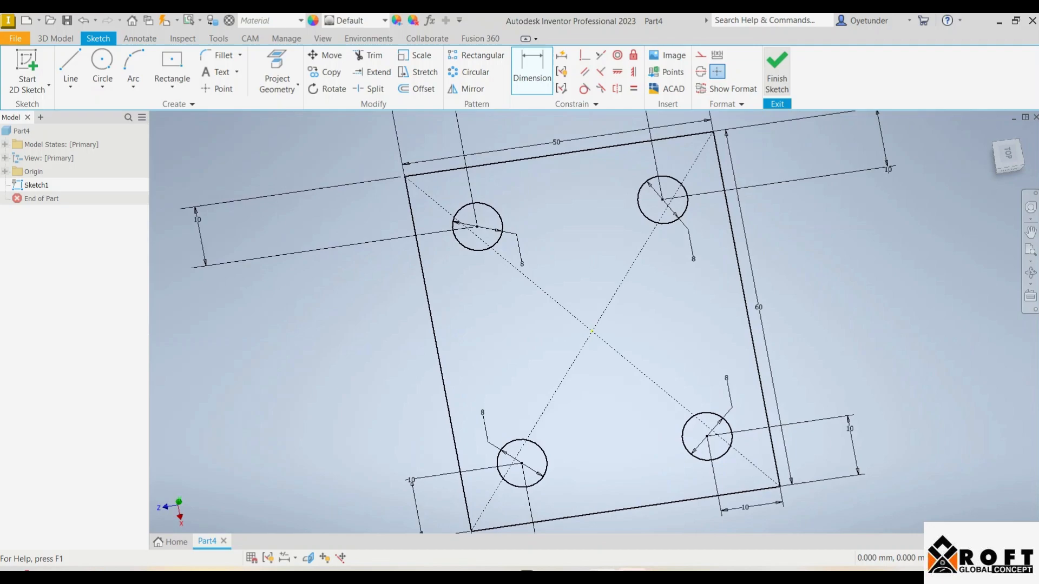
scroll(648, 310, "down", 3)
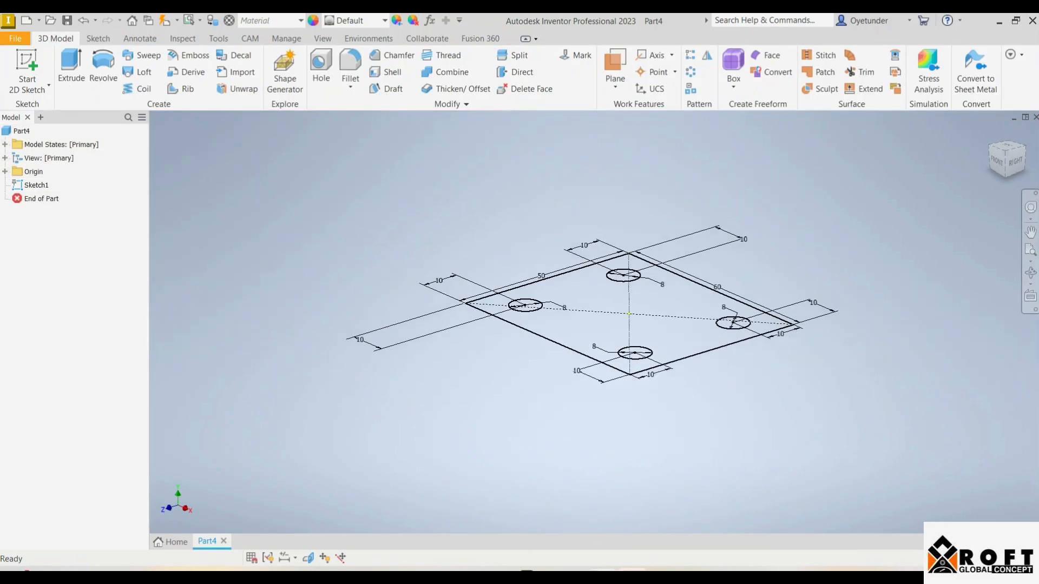
left_click(71, 68)
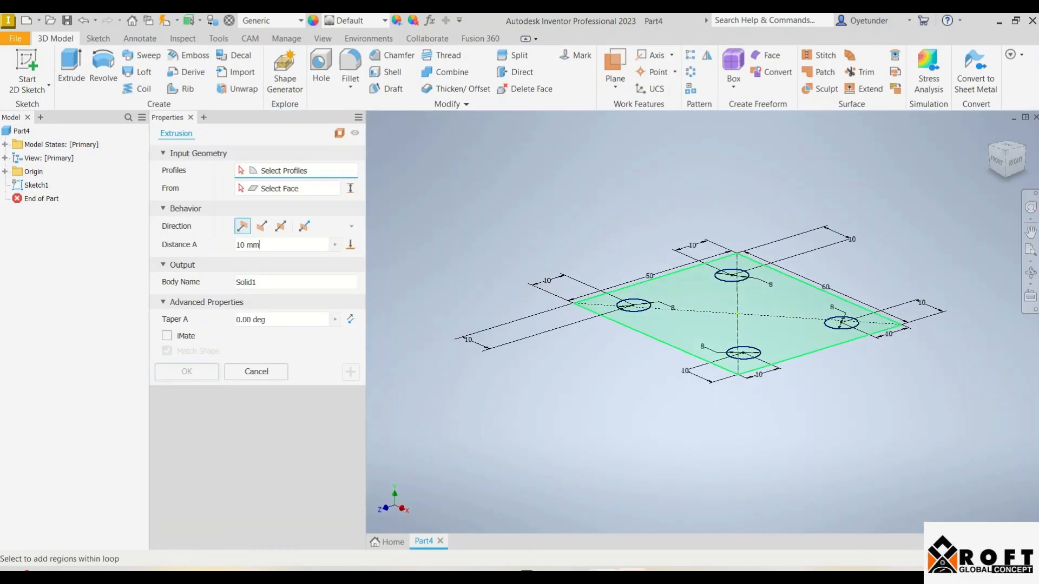
left_click(737, 314)
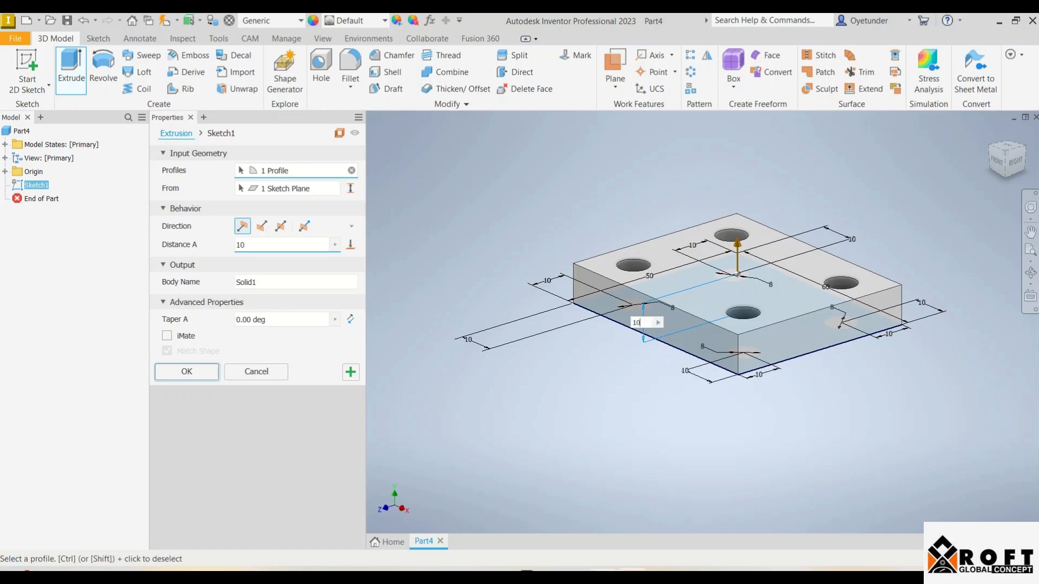
key("Return")
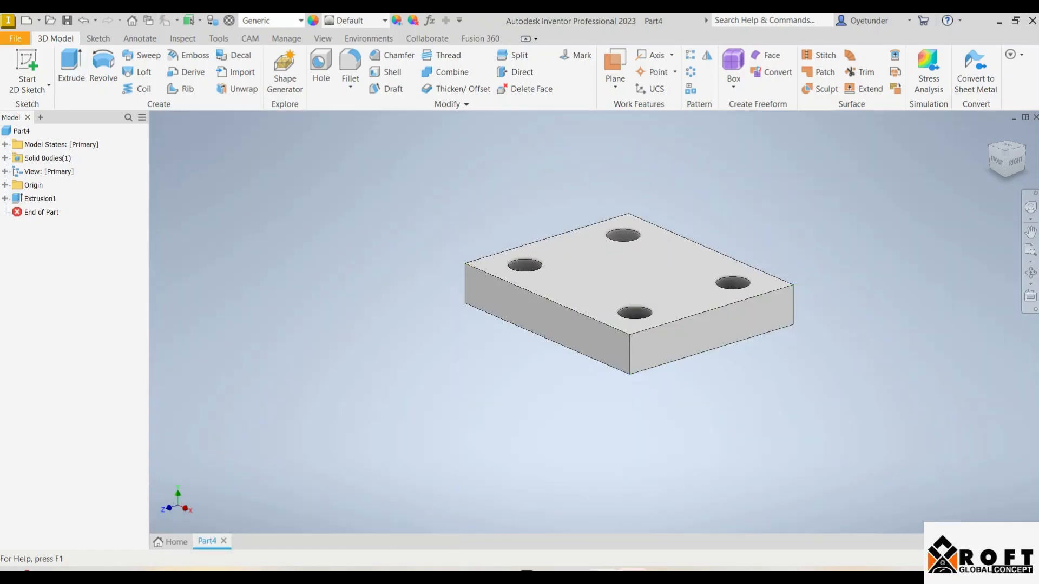
Assign the Steel, Mild material from the Inventor Material Library to the block
left_click(271, 20)
scroll(233, 249, "down", 3)
scroll(233, 248, "down", 1)
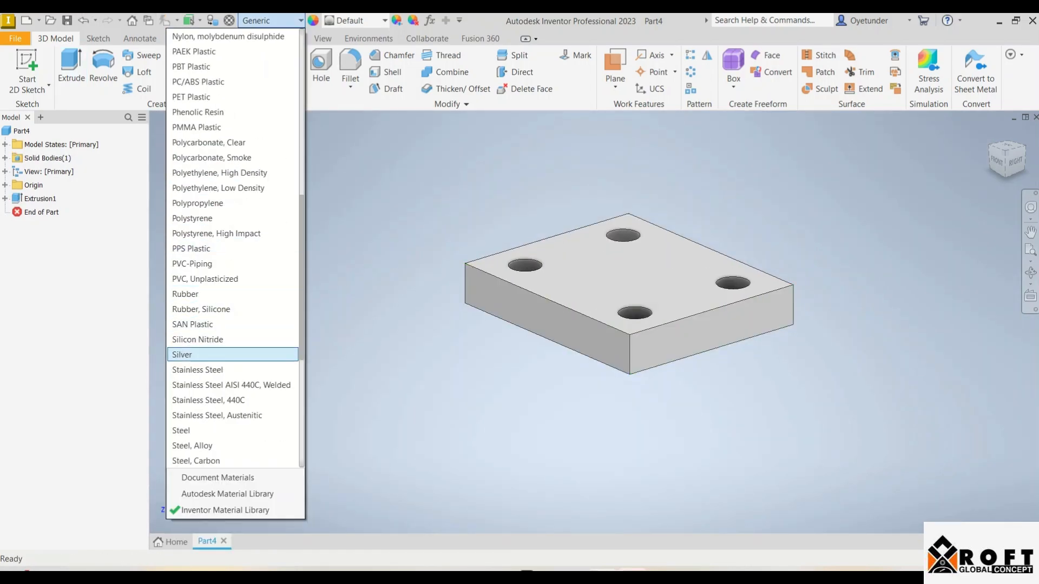
left_click(216, 389)
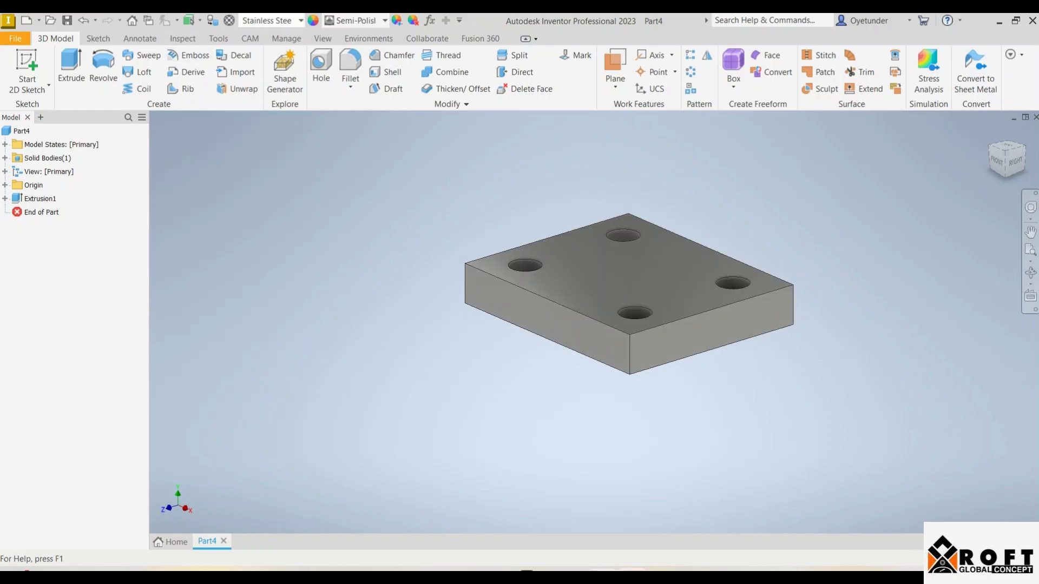
left_click(271, 20)
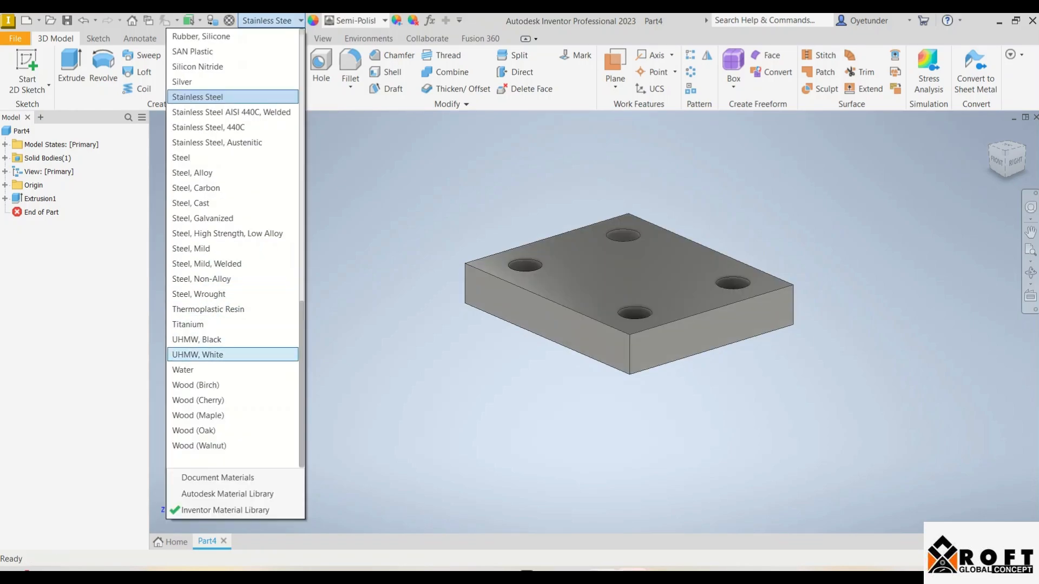
left_click(195, 248)
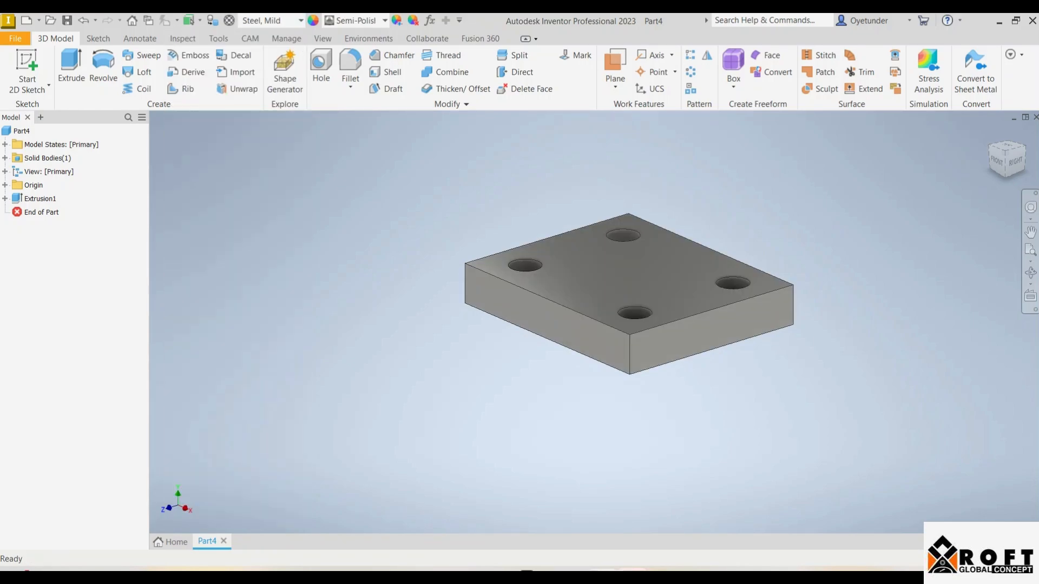
Save the part in the cam folder under the name "block machining"
key("ctrl+s")
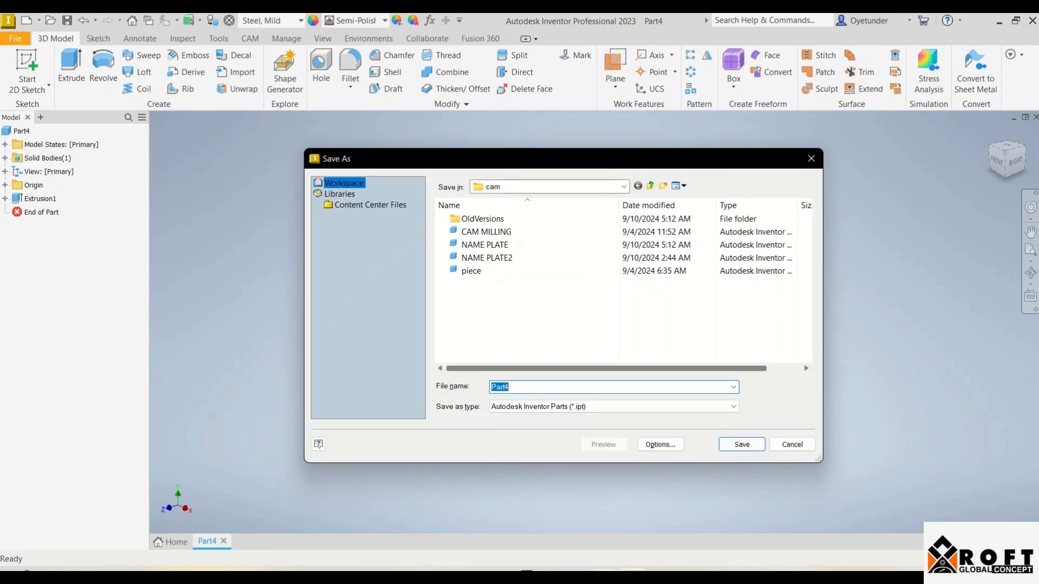
key("BackSpace")
type("bovk")
key("BackSpace")
key("BackSpace")
key("BackSpace")
type("lco")
key("BackSpace")
key("BackSpace")
type("ock m")
type("achining")
key("Return")
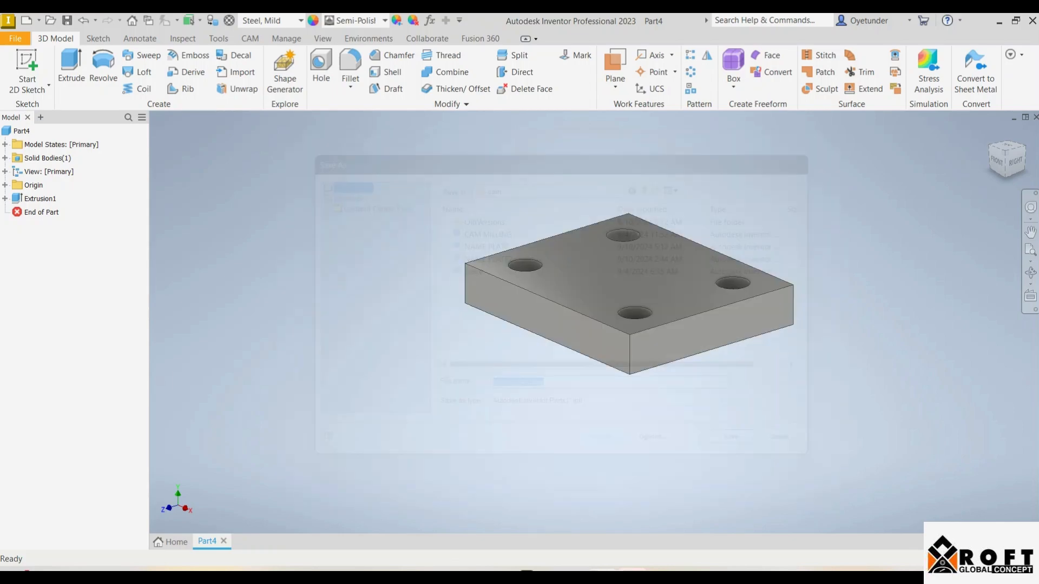
Start a new CAM setup for the block with Milling as its operation type
scroll(241, 296, "up", 3)
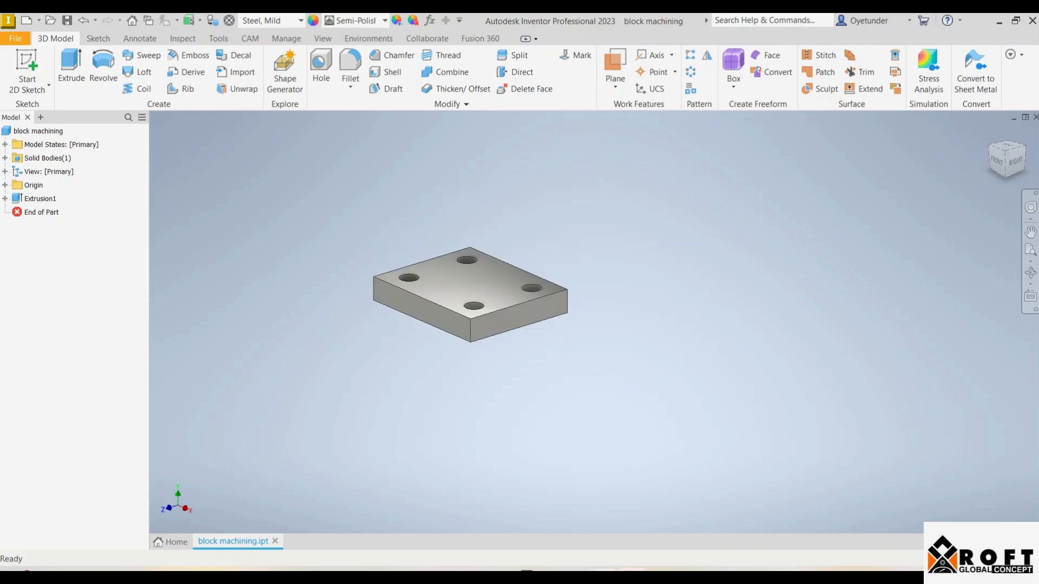
scroll(461, 266, "down", 6)
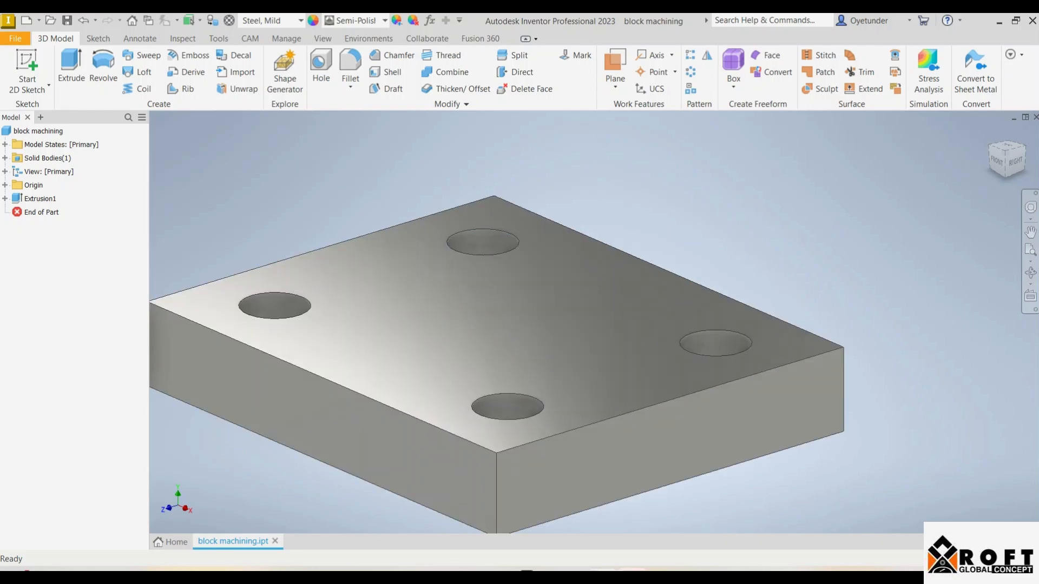
left_click(250, 39)
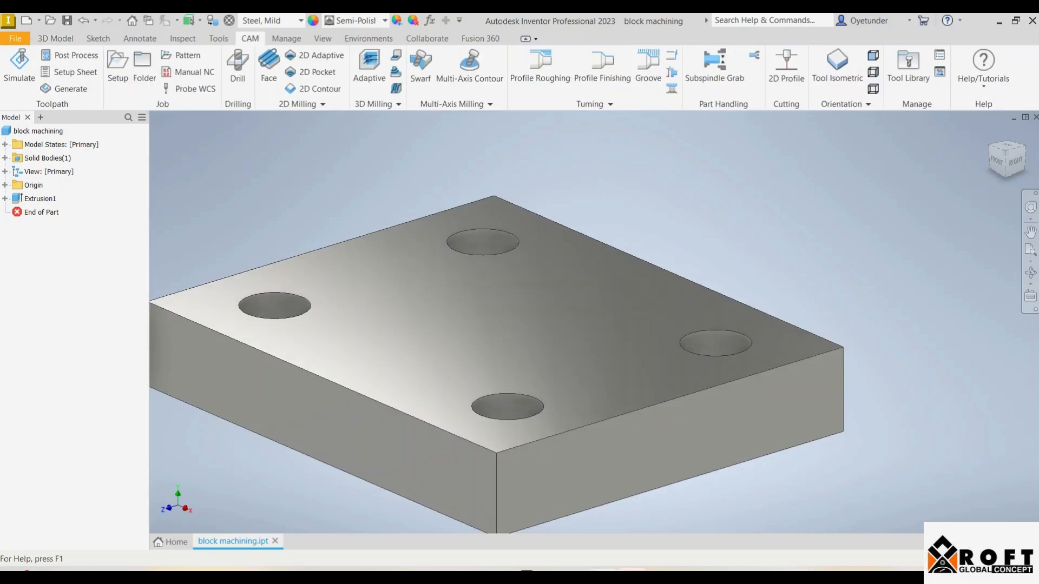
scroll(532, 324, "up", 3)
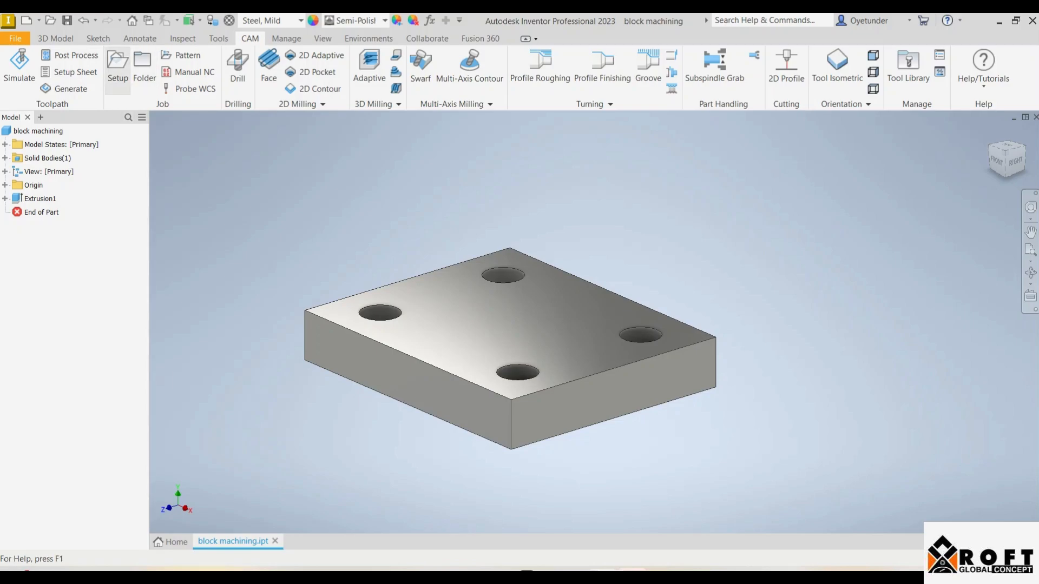
left_click(117, 71)
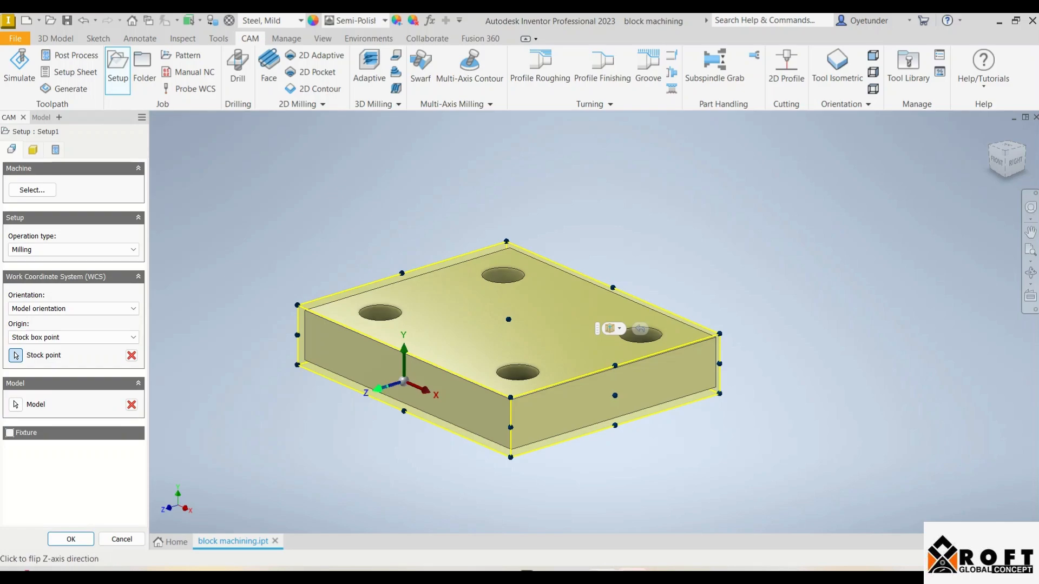
scroll(395, 384, "up", 5)
scroll(465, 382, "down", 2)
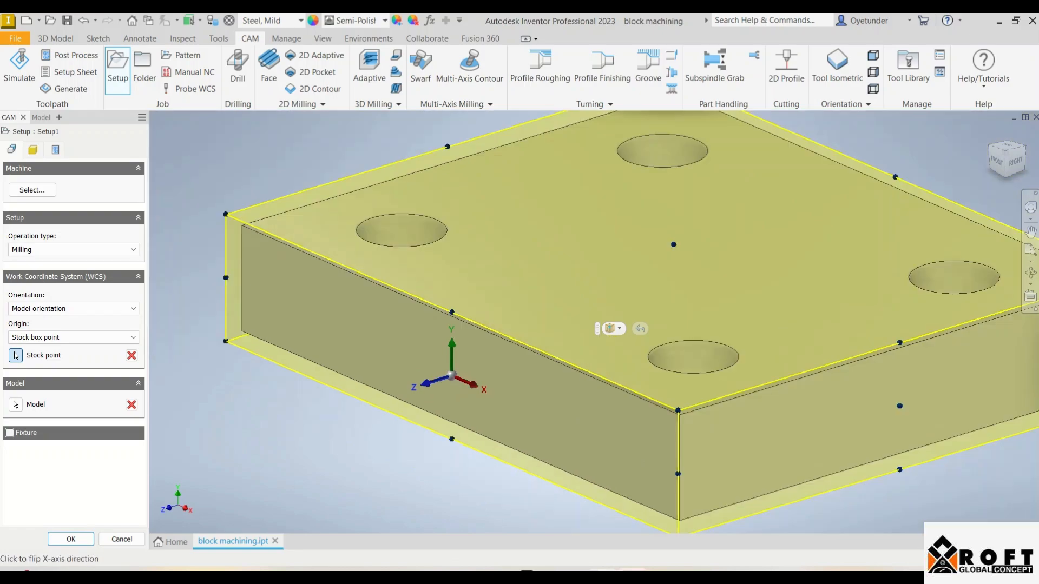
scroll(463, 382, "down", 3)
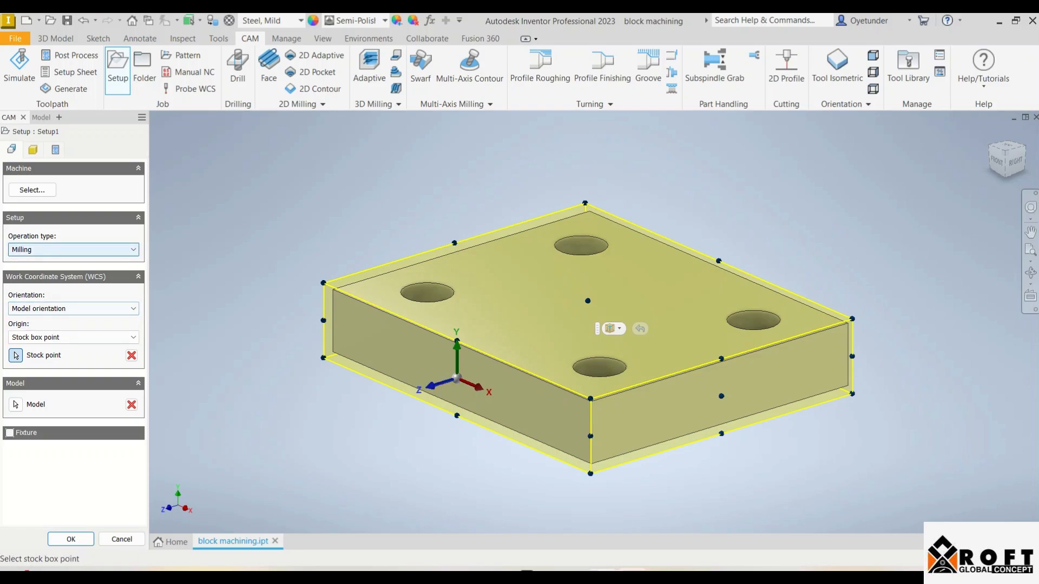
left_click(130, 249)
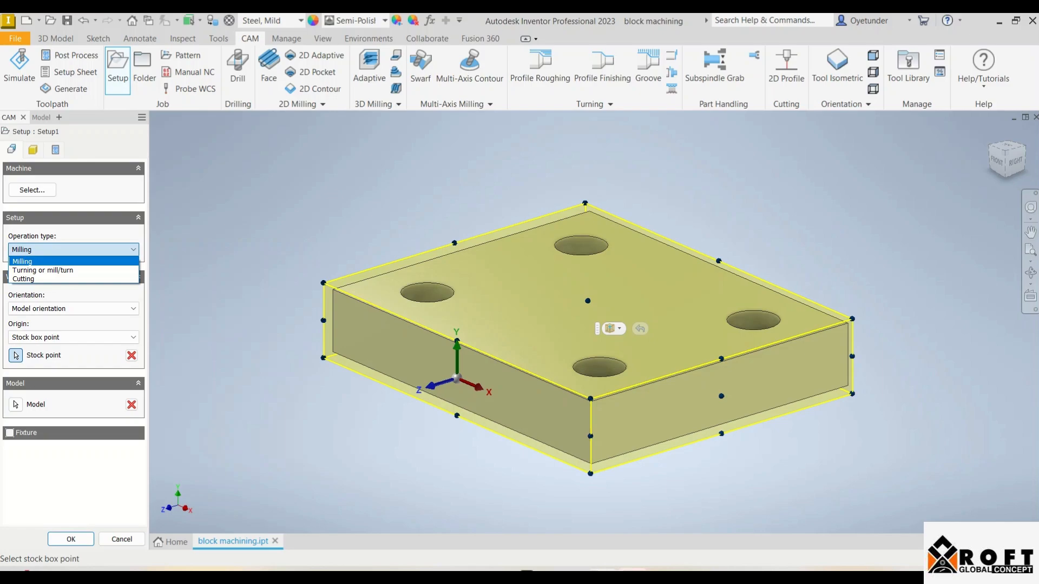
left_click(108, 261)
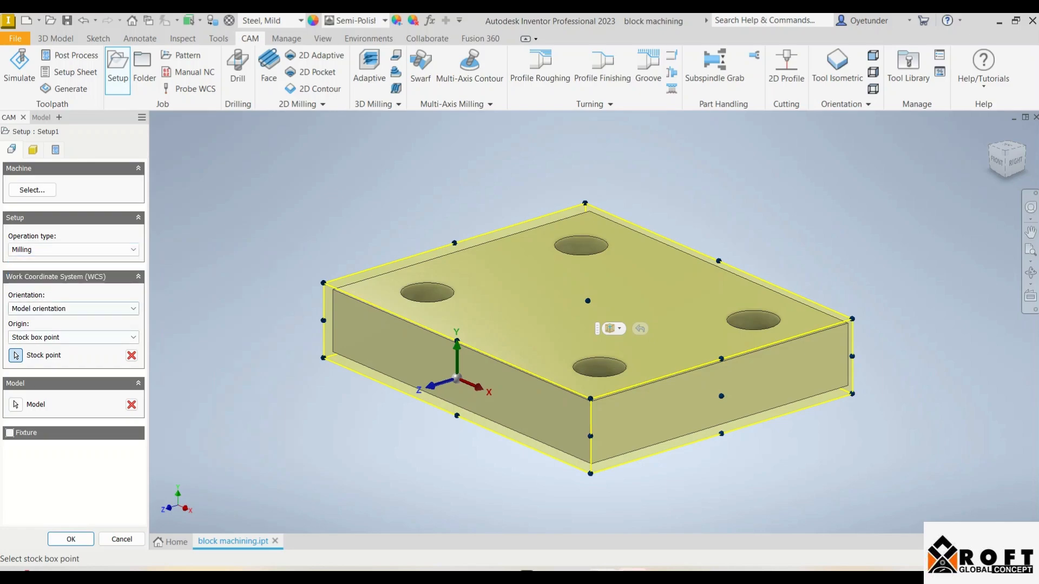
Orient the setup's WCS by Z axis and X axis, using the block's vertical corner edge for Z and the adjoining 60 mm lower edge for X
left_click(71, 308)
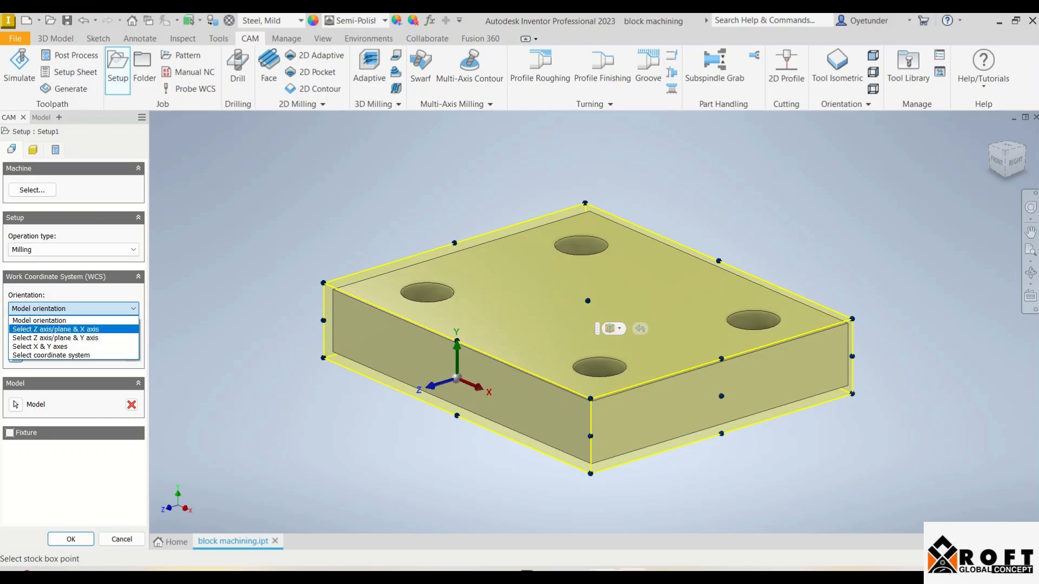
left_click(54, 329)
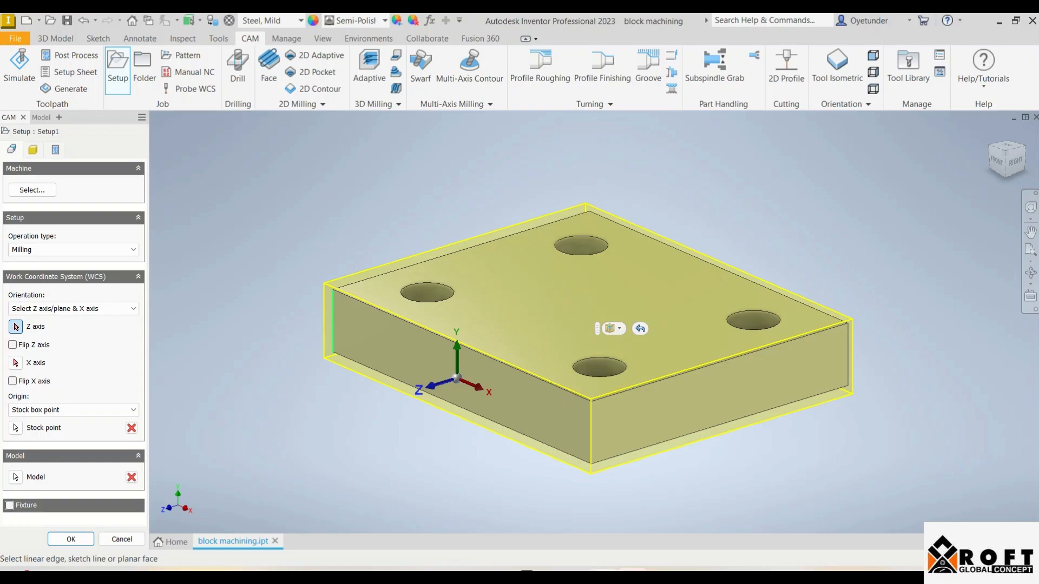
left_click(333, 321)
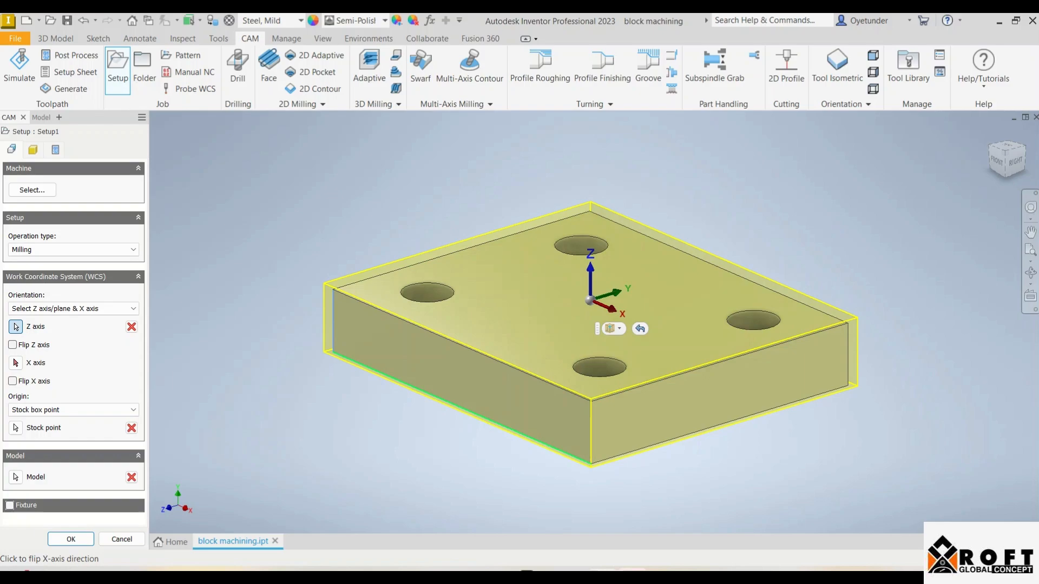
left_click(462, 408)
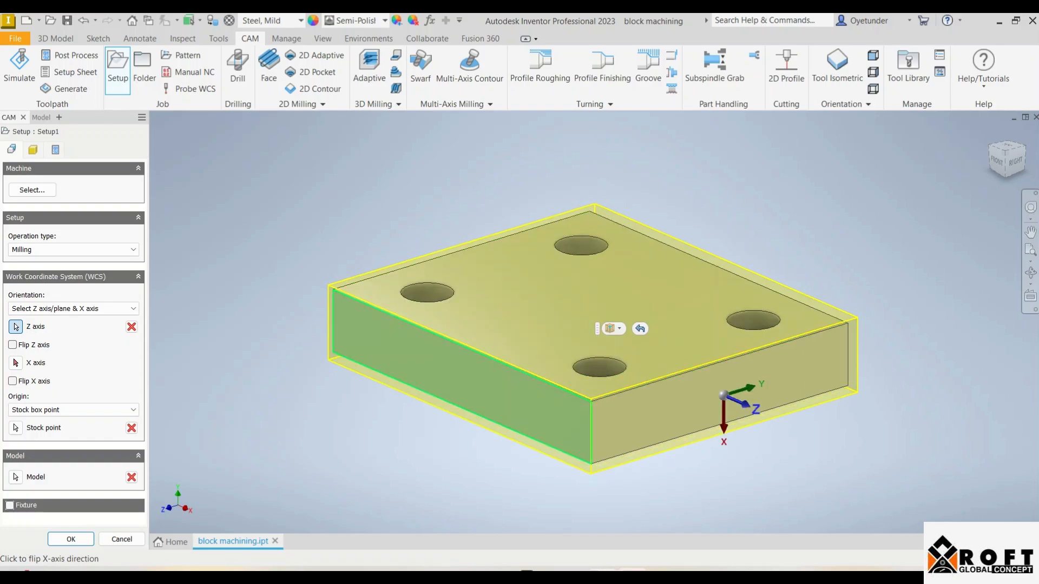
left_click(16, 363)
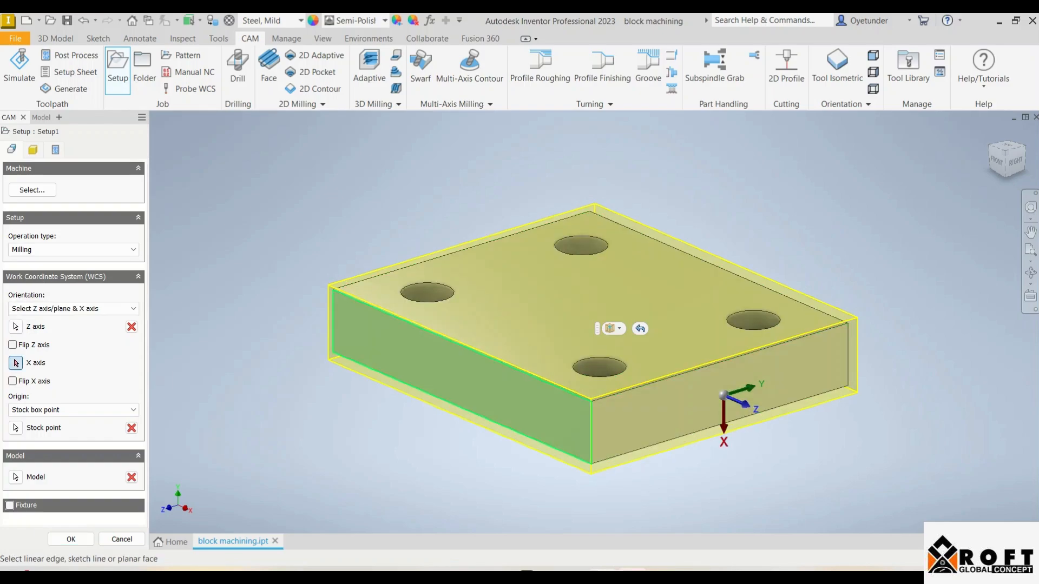
left_click(15, 326)
left_click(334, 321)
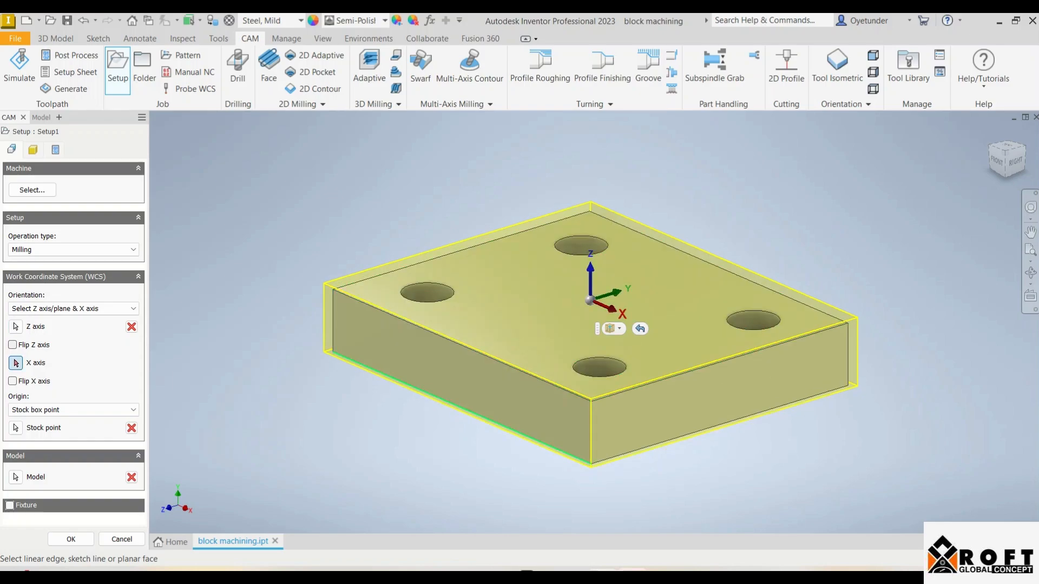
left_click(460, 407)
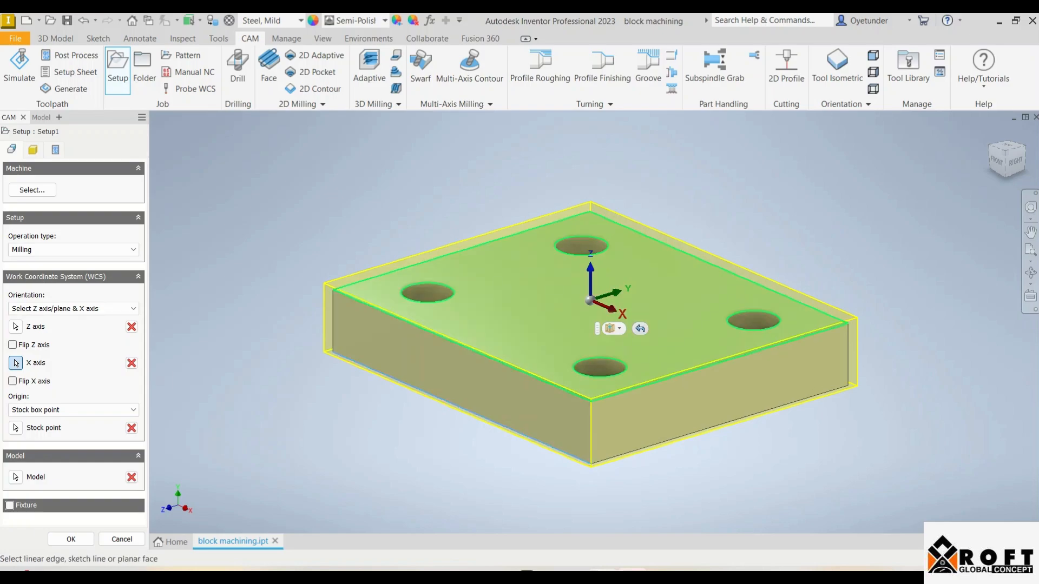
Set the WCS origin to a selected point at the block's lower corner where the chosen Z and X edges meet
left_click(614, 329)
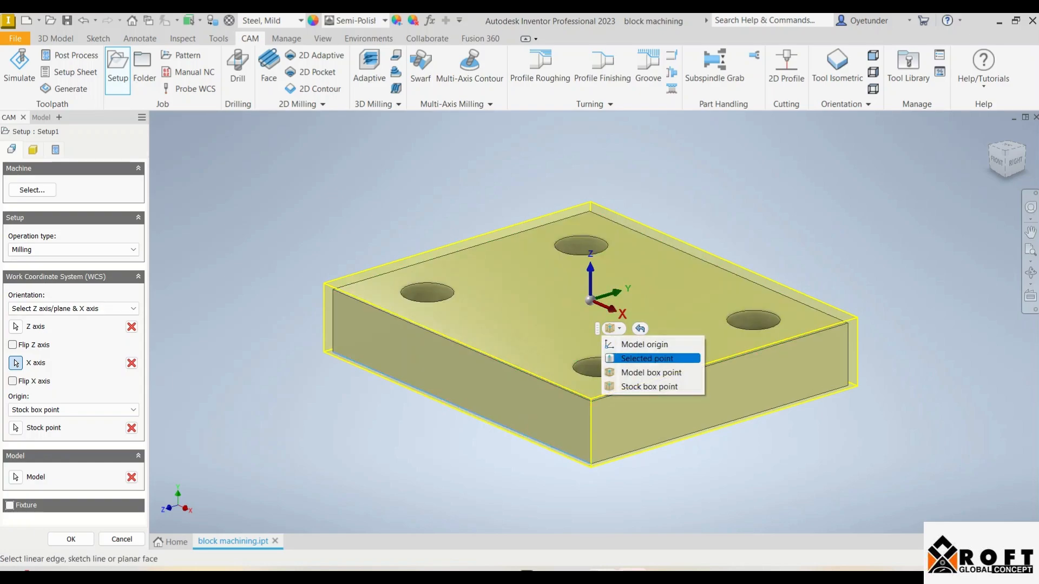
left_click(647, 358)
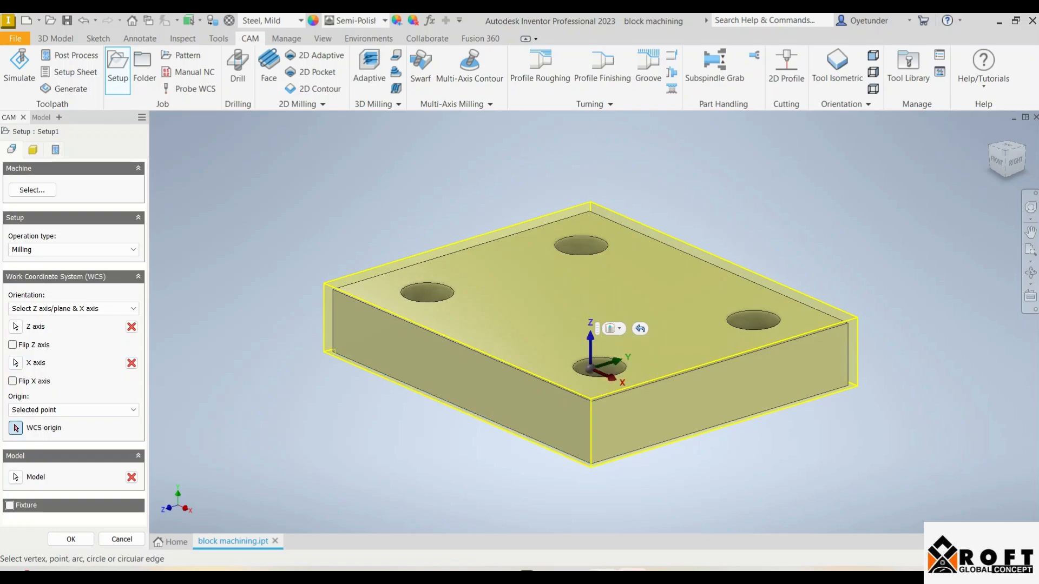
left_click(333, 352)
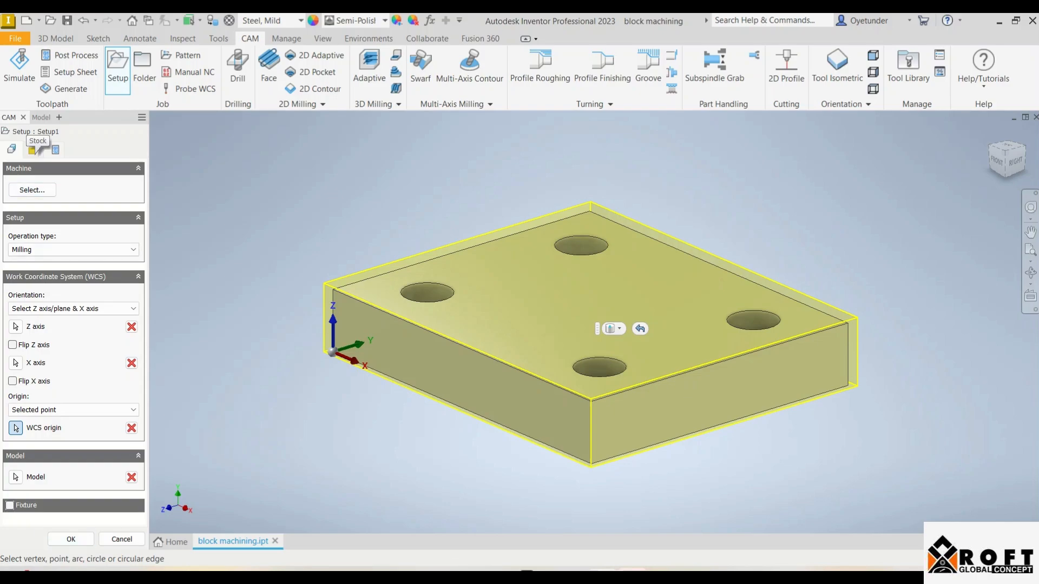
Check the required stock size in Word, and back in Inventor finish the setup with 2 mm side and 2 mm top stock offsets
left_click(39, 151)
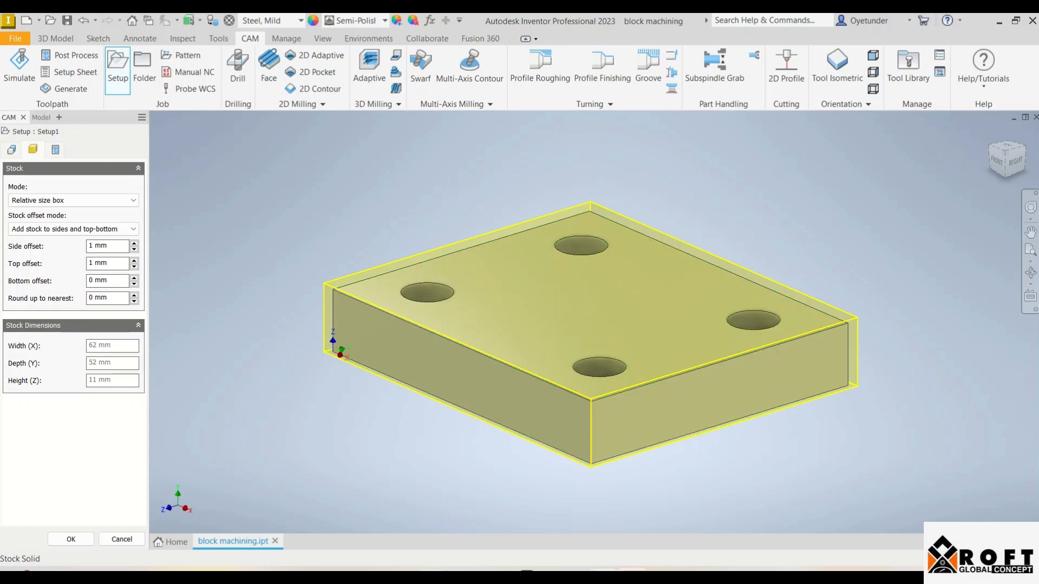
key("alt+Tab")
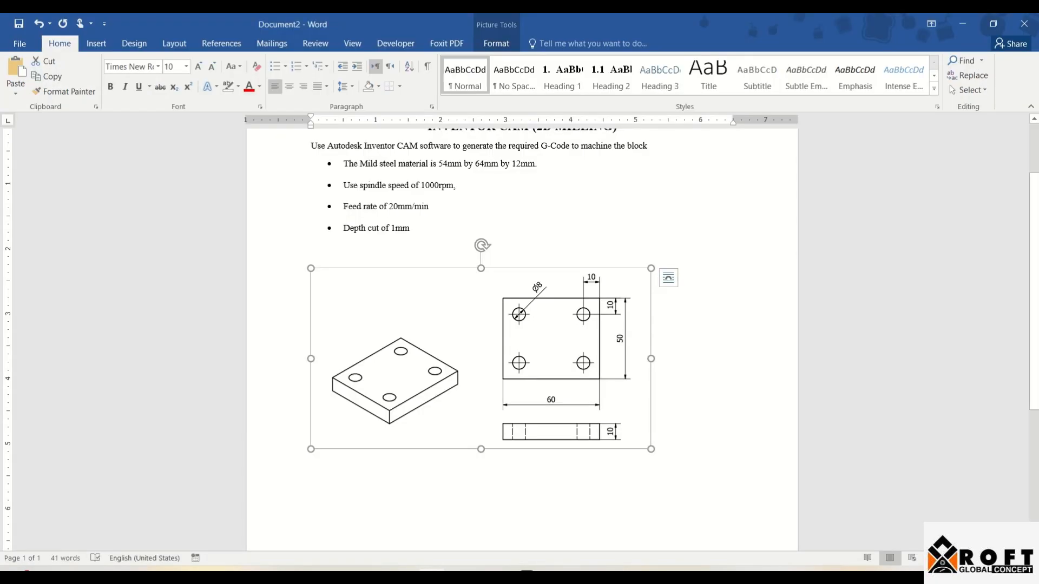
key("alt+Tab")
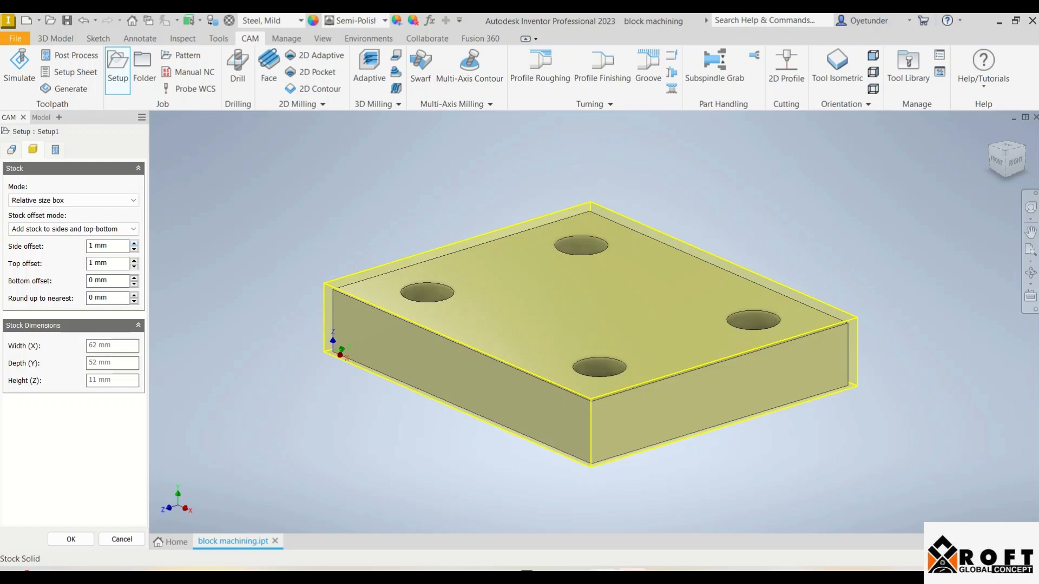
left_click(134, 243)
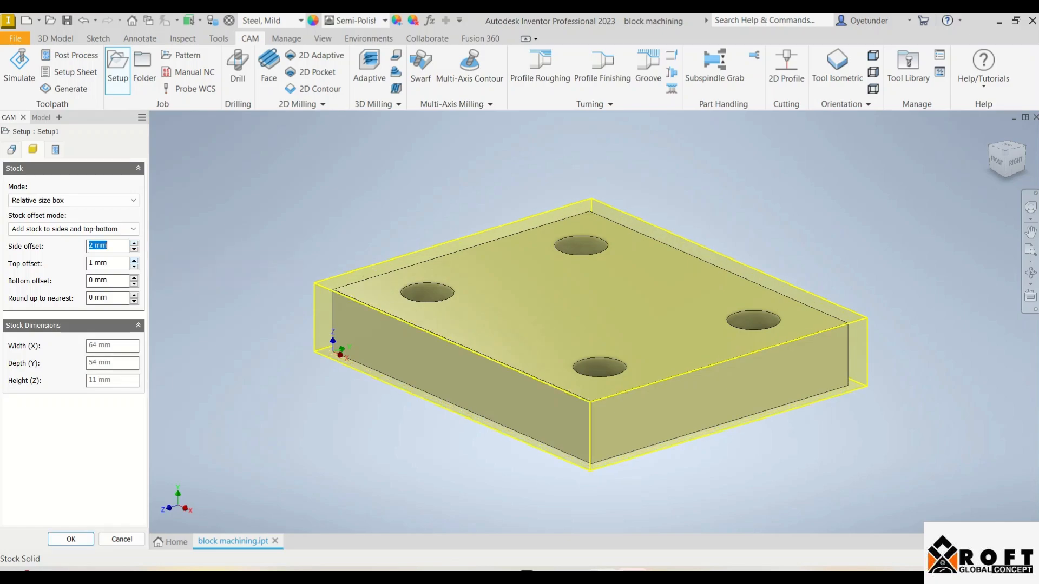
left_click(134, 260)
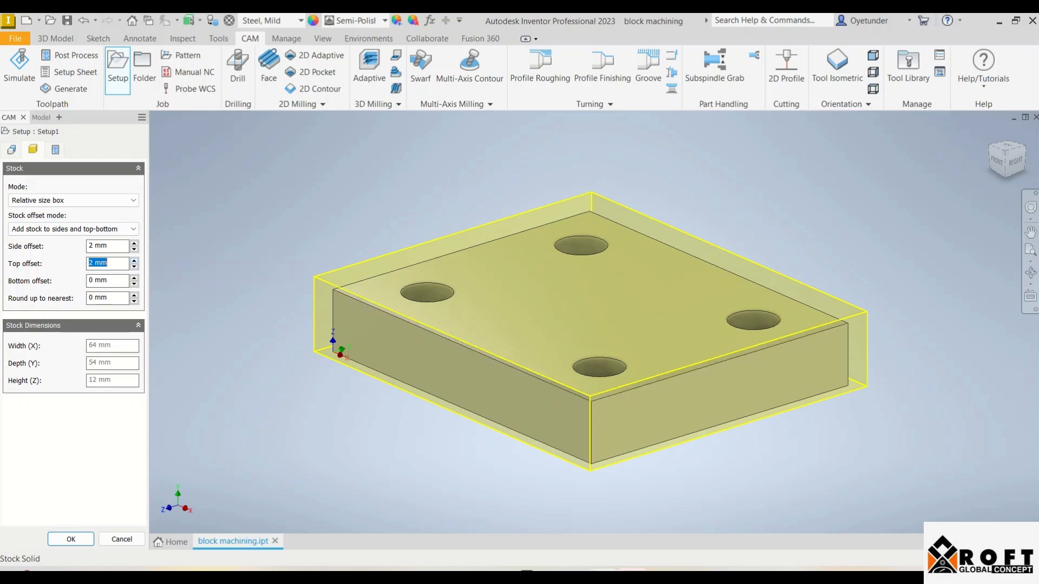
left_click(997, 162)
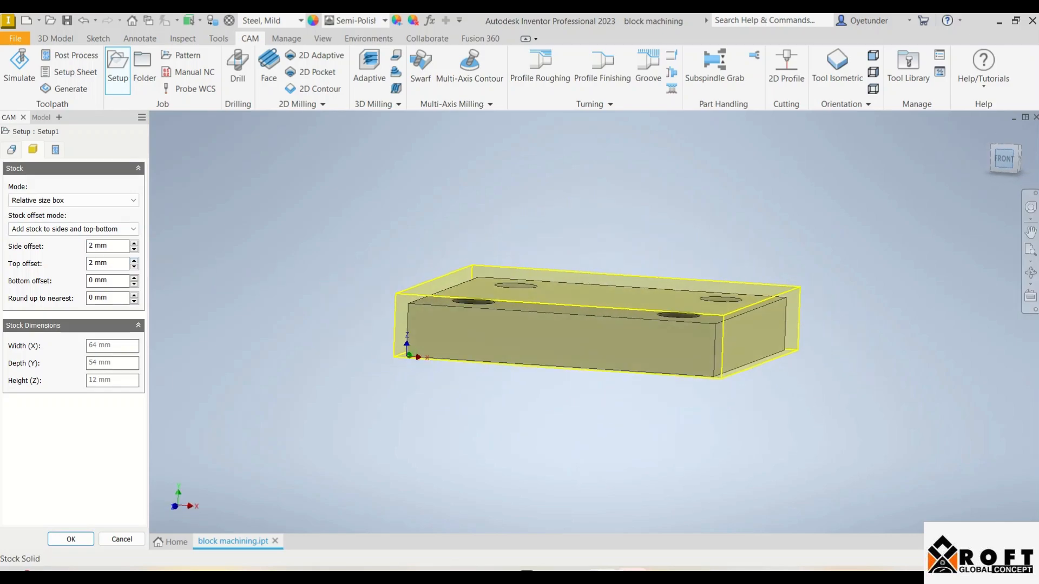
scroll(568, 334, "up", 4)
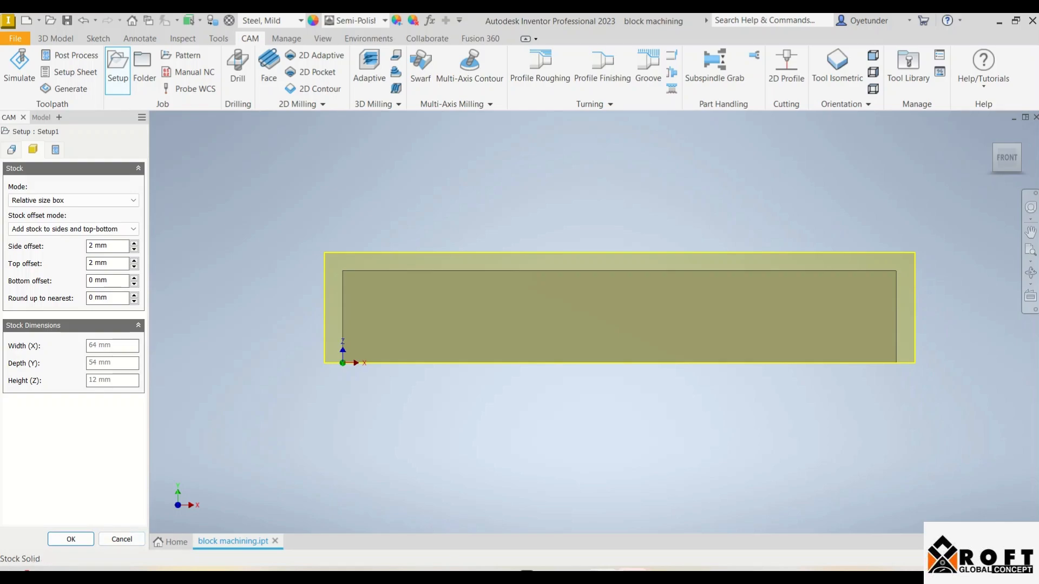
left_click(71, 539)
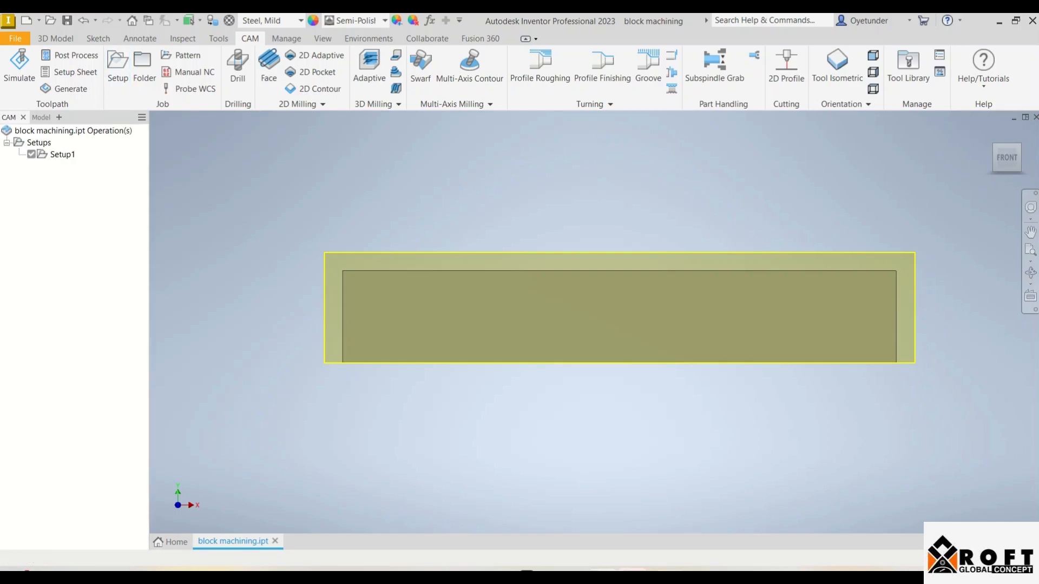
left_click(854, 574)
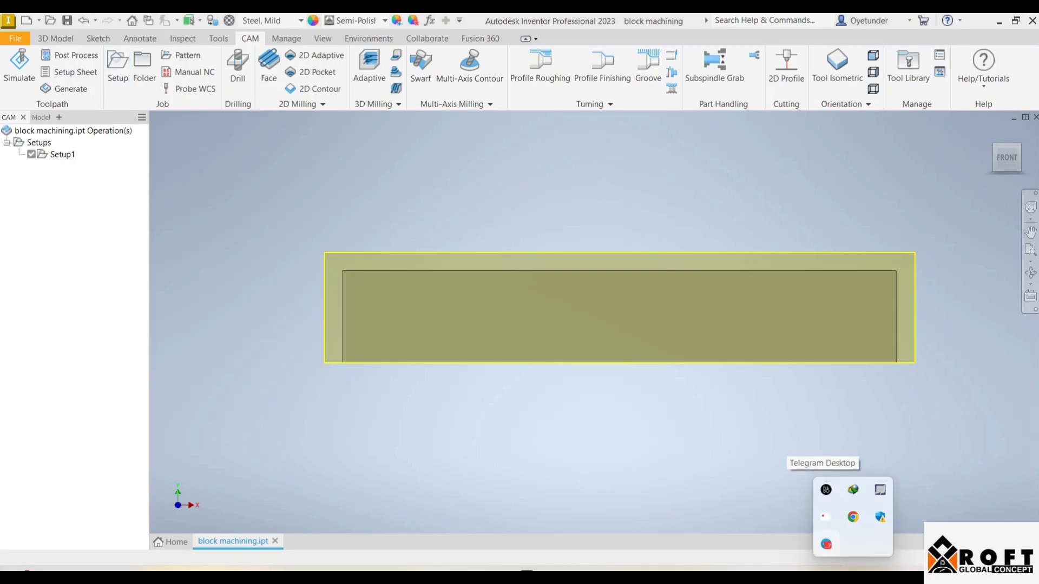
left_click(826, 544)
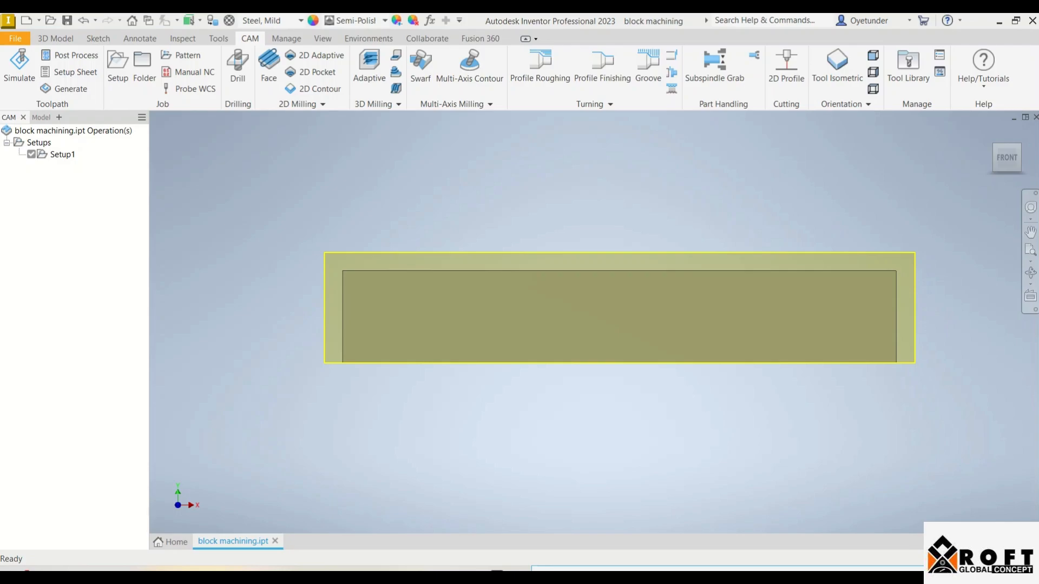
left_click(995, 145)
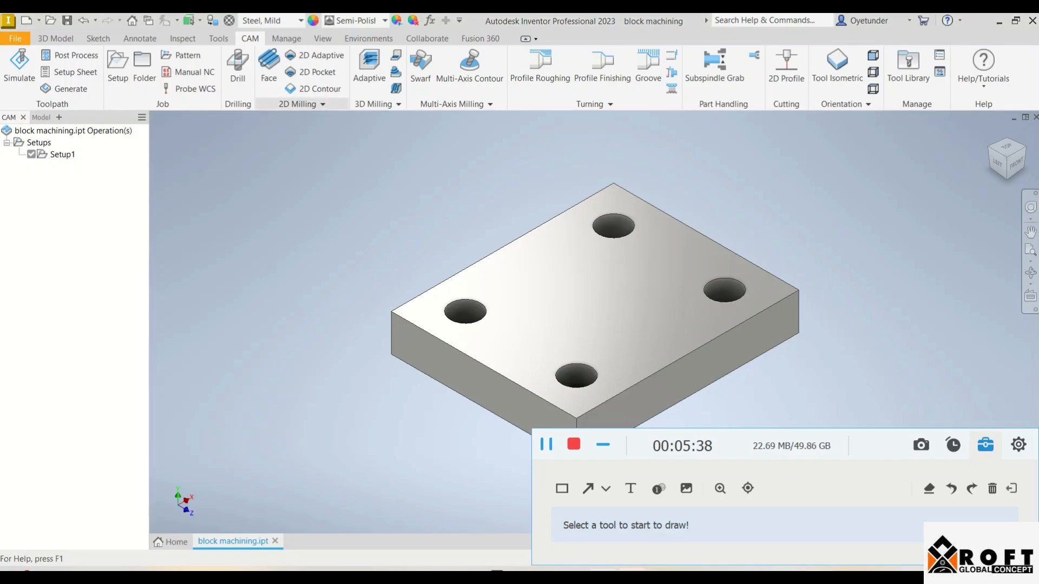
mouse_move(300, 104)
left_mouse_down()
mouse_move(334, 191)
mouse_move(316, 121)
mouse_move(300, 103)
left_mouse_up()
left_click(587, 488)
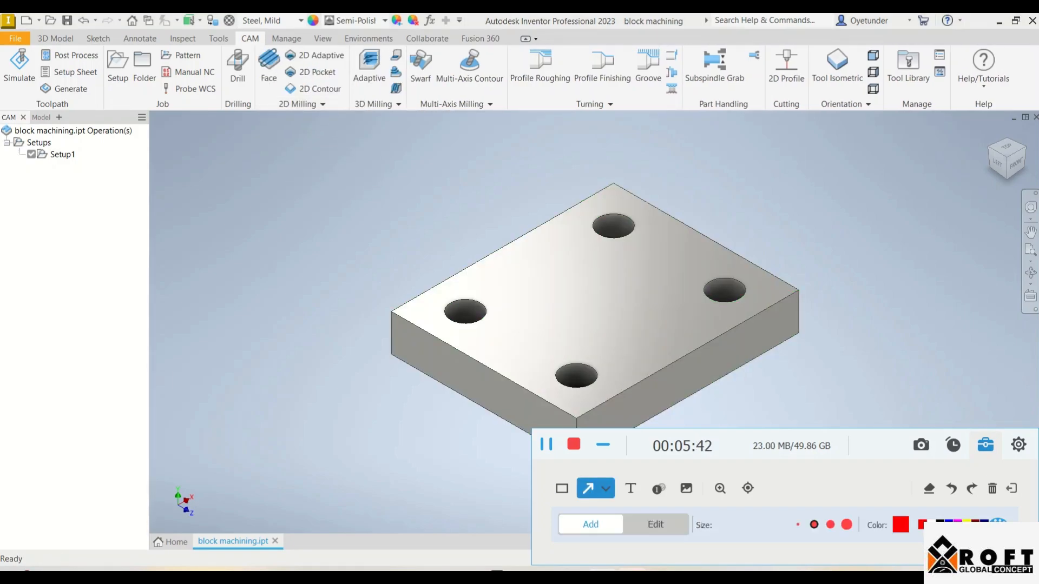
left_click_drag(298, 208, 267, 83)
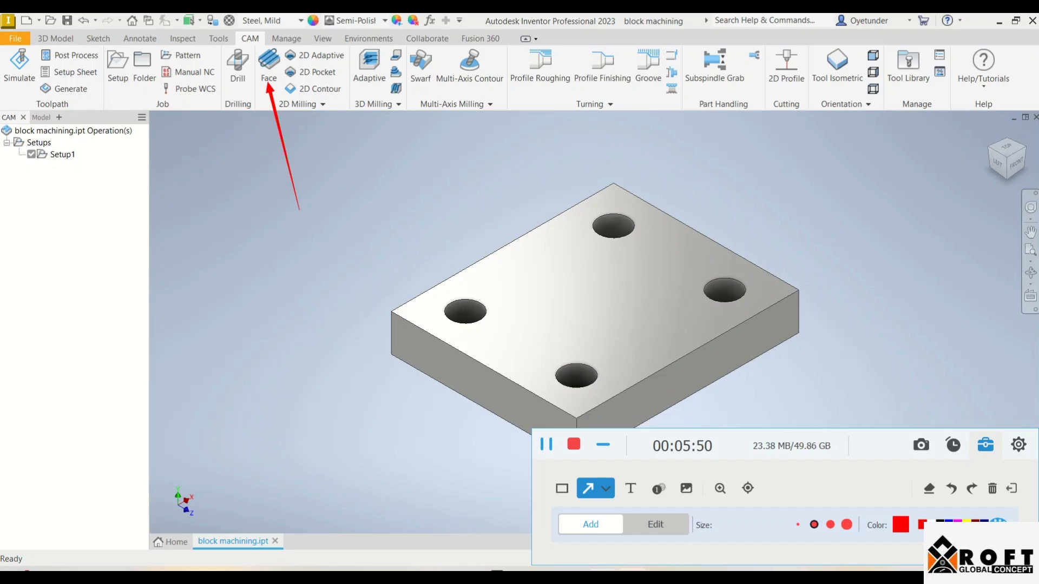
left_click(588, 489)
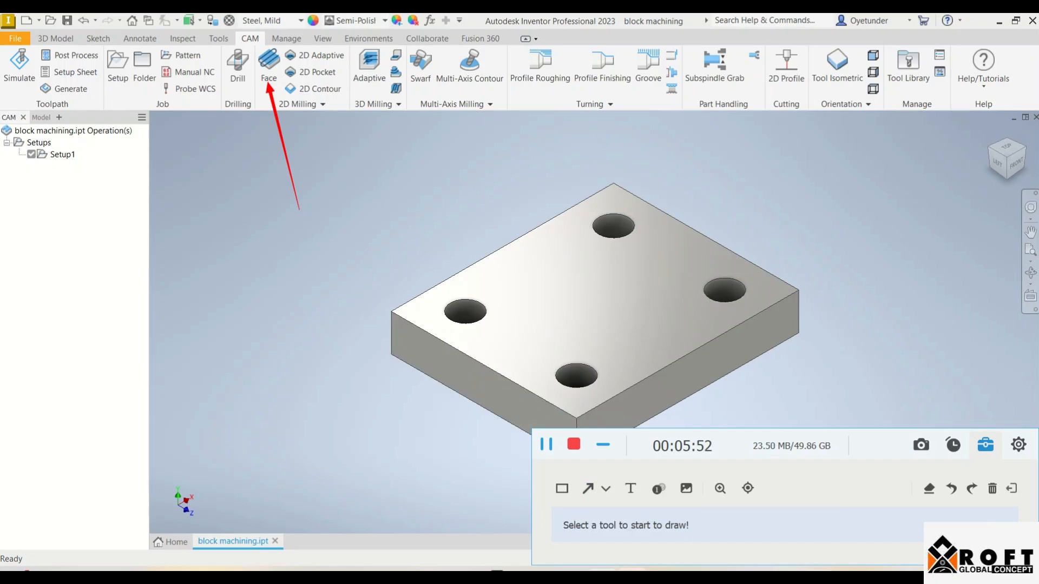
Start a 2D Face milling operation for the block and open its tool selection
left_click(269, 64)
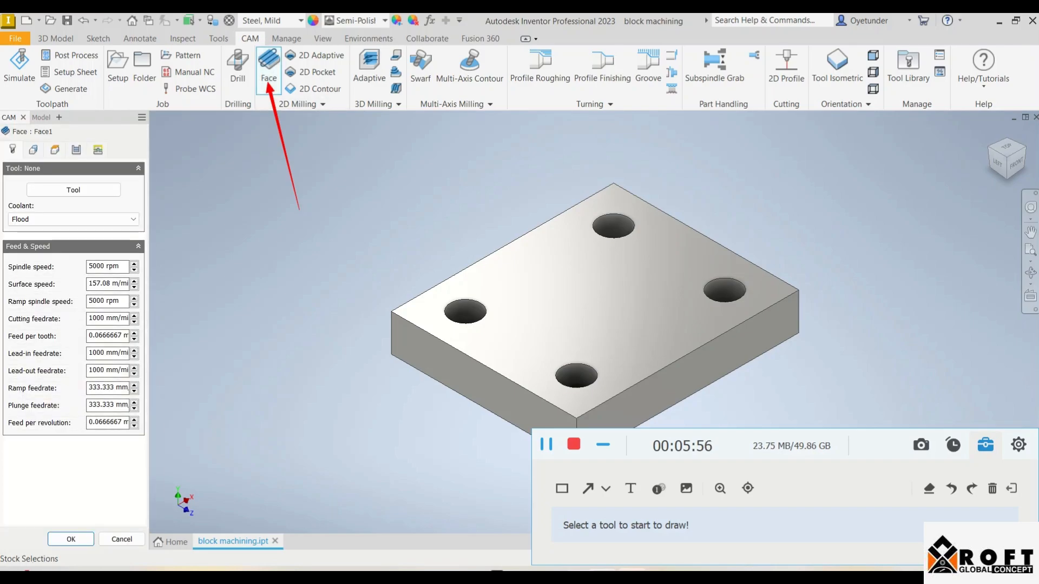
left_click(993, 489)
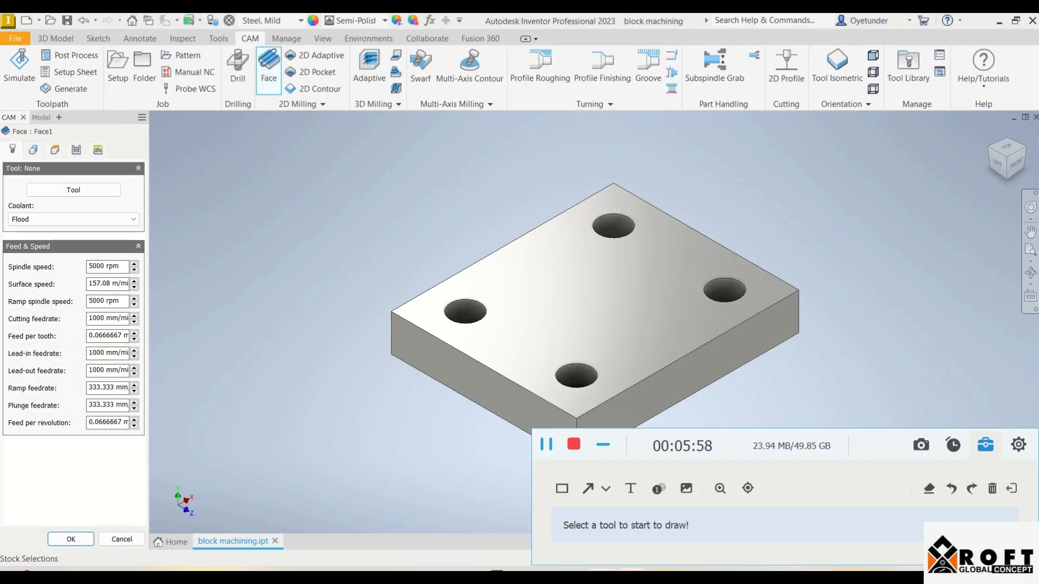
left_click(73, 190)
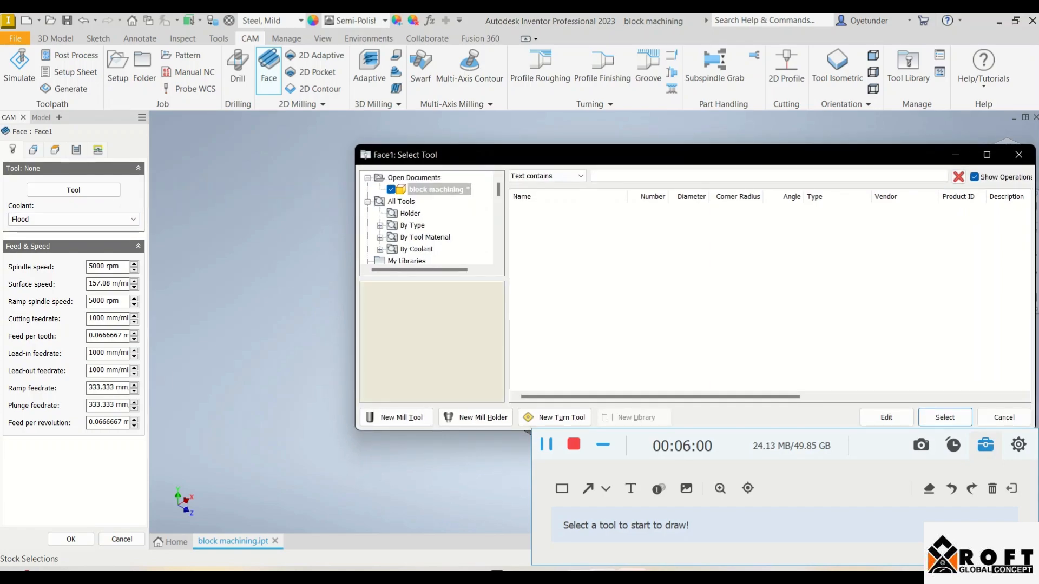
Expand the tool library's tools grouped by type and list the flat mills
scroll(427, 219, "down", 2)
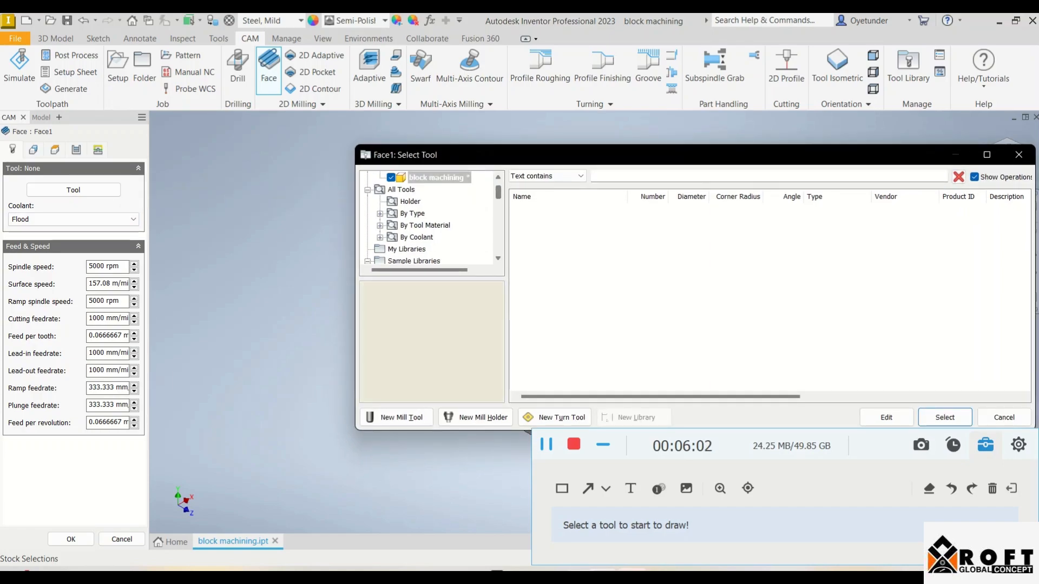
scroll(427, 219, "up", 2)
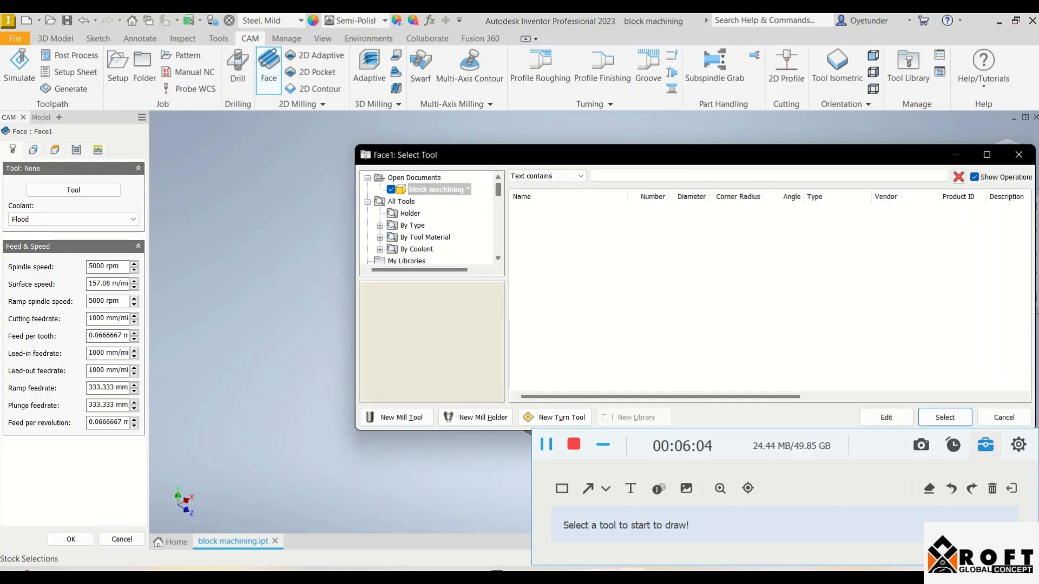
left_click_drag(584, 155, 480, 172)
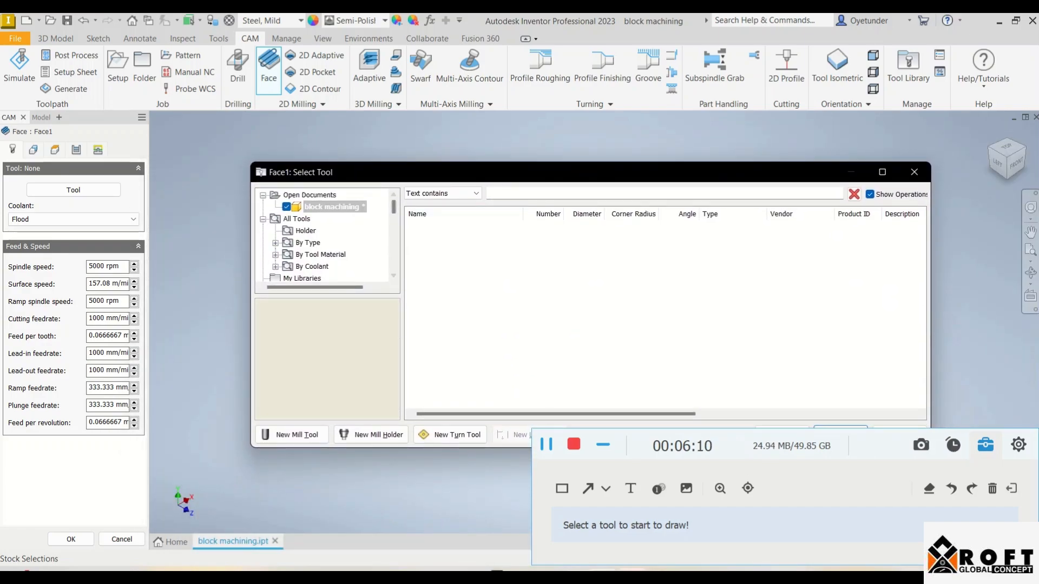
scroll(324, 238, "down", 3)
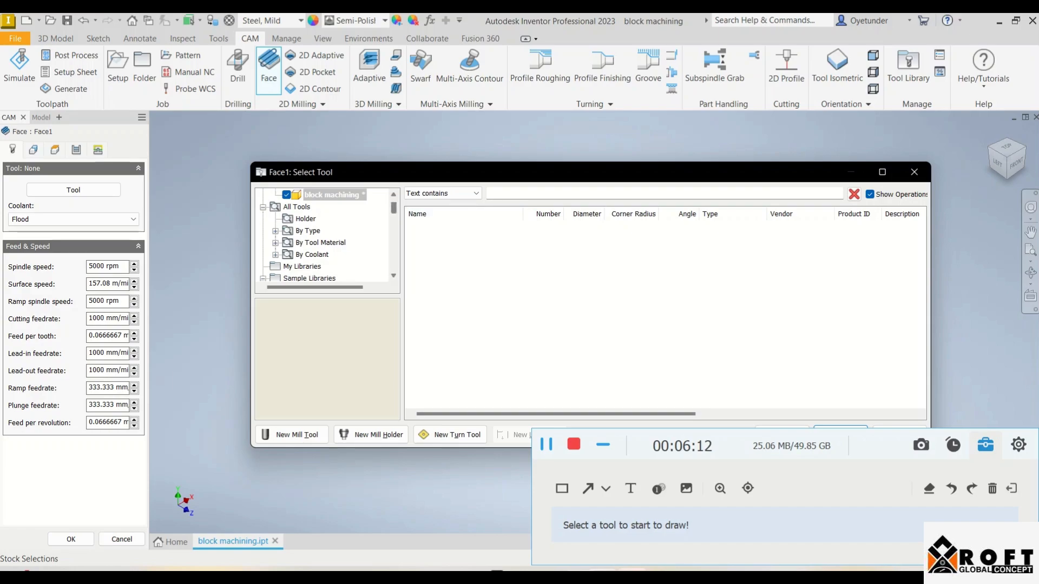
scroll(325, 238, "down", 4)
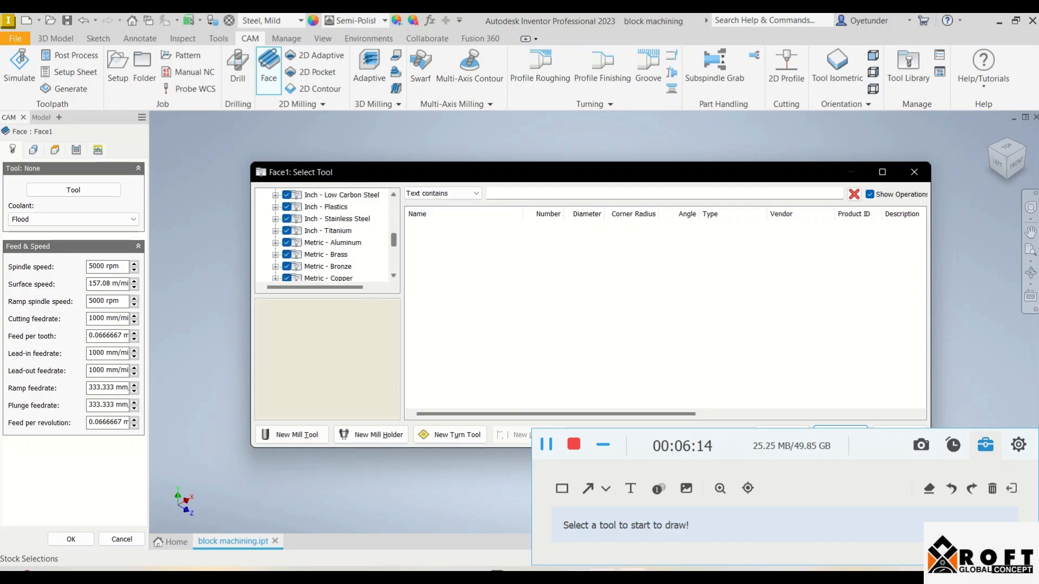
scroll(324, 238, "up", 6)
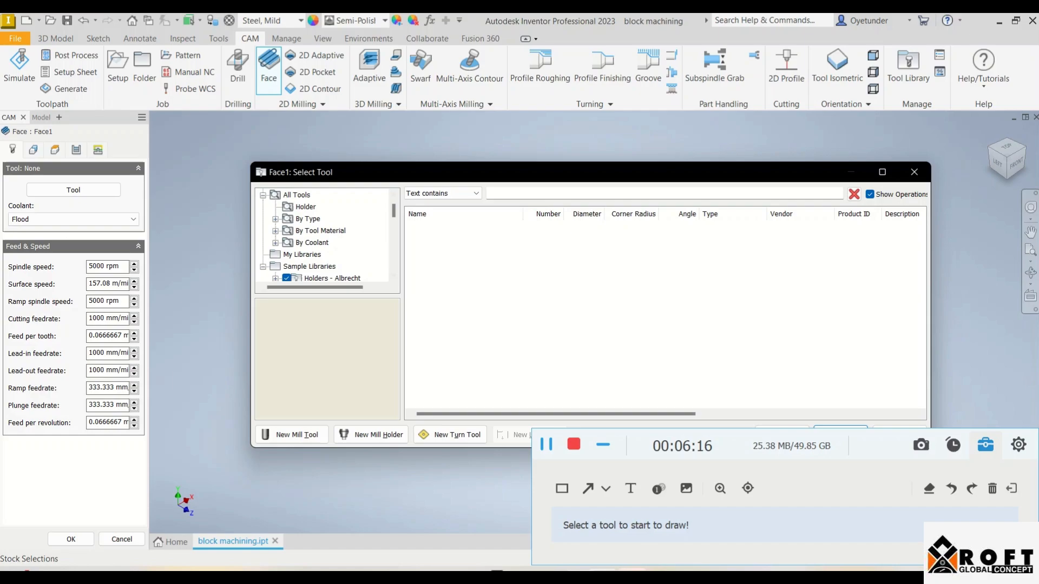
left_click(308, 219)
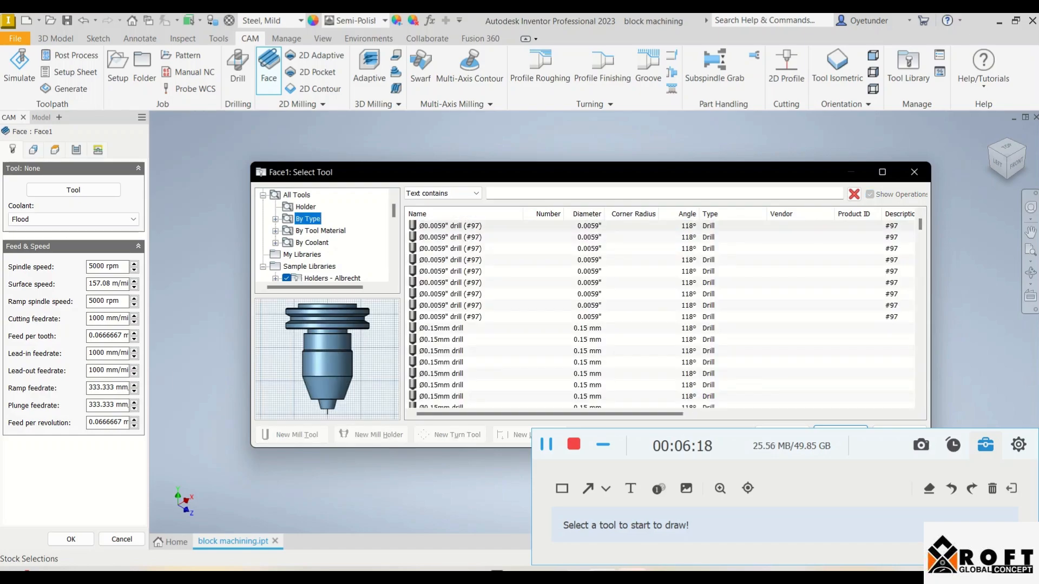
left_click(276, 219)
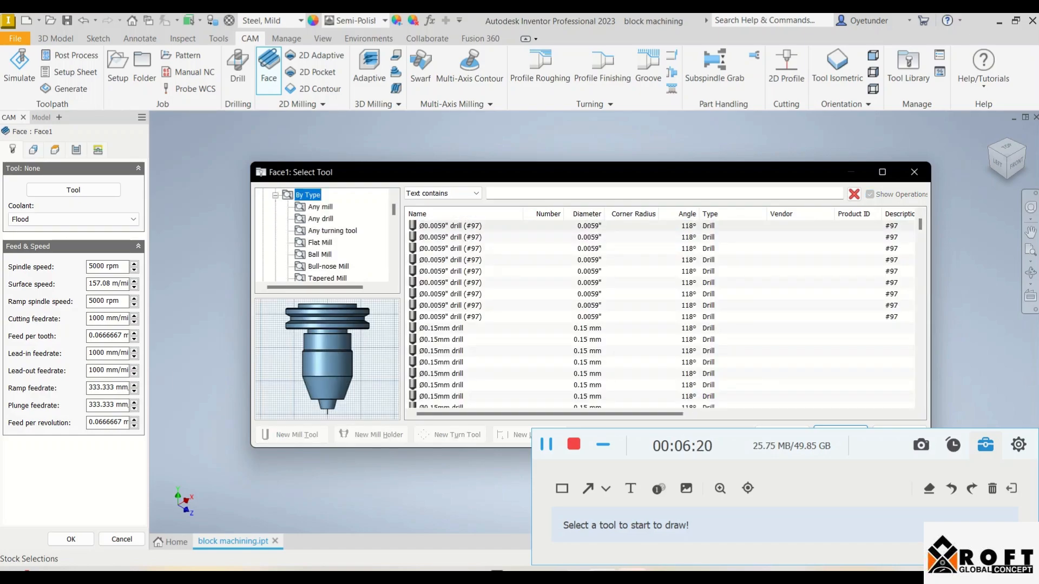
left_click(320, 242)
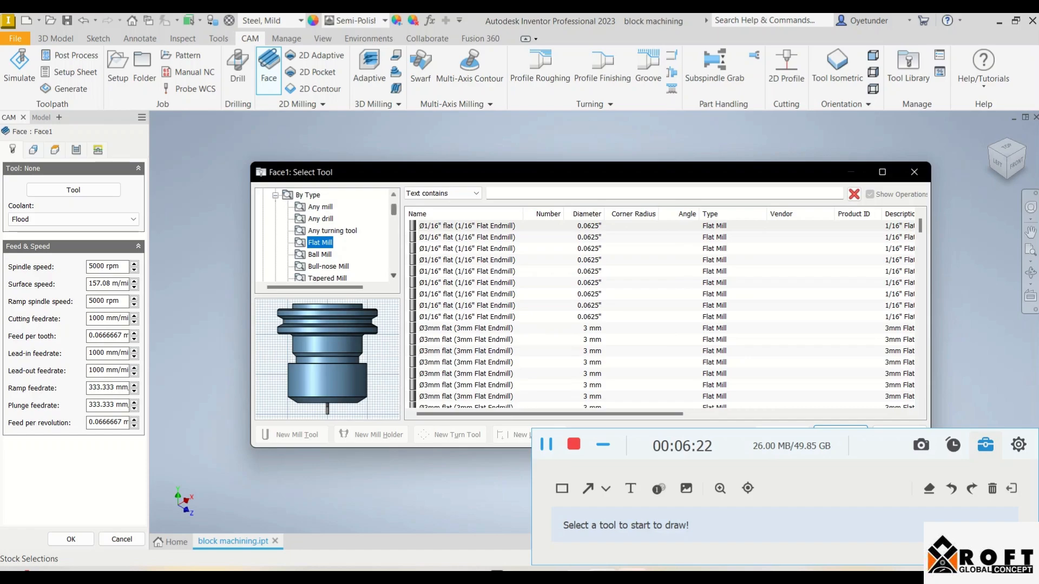
Look through the available tool types and list the face mills to examine their sizes
scroll(325, 236, "down", 3)
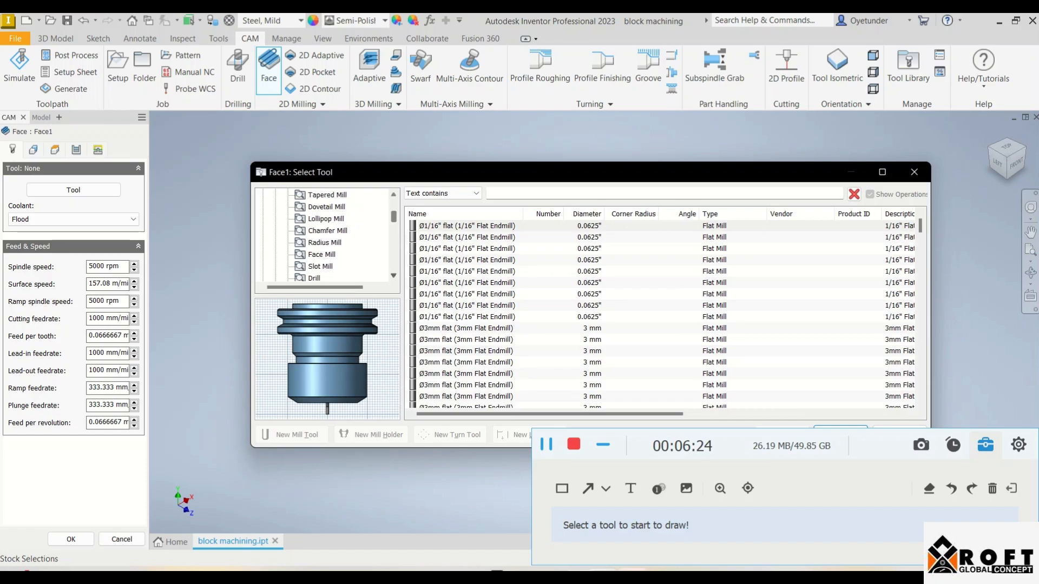
scroll(324, 235, "down", 2)
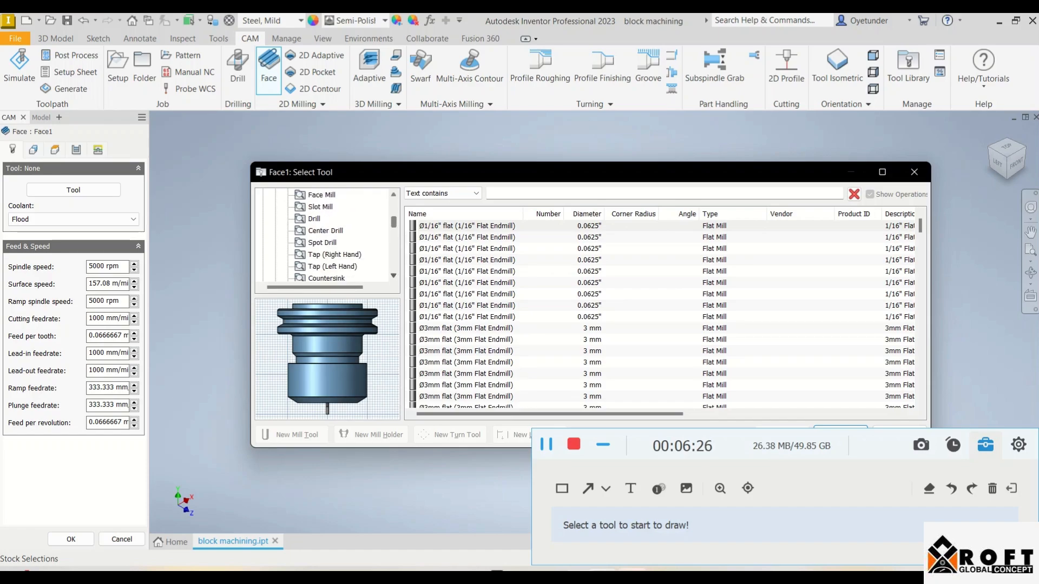
scroll(325, 236, "down", 3)
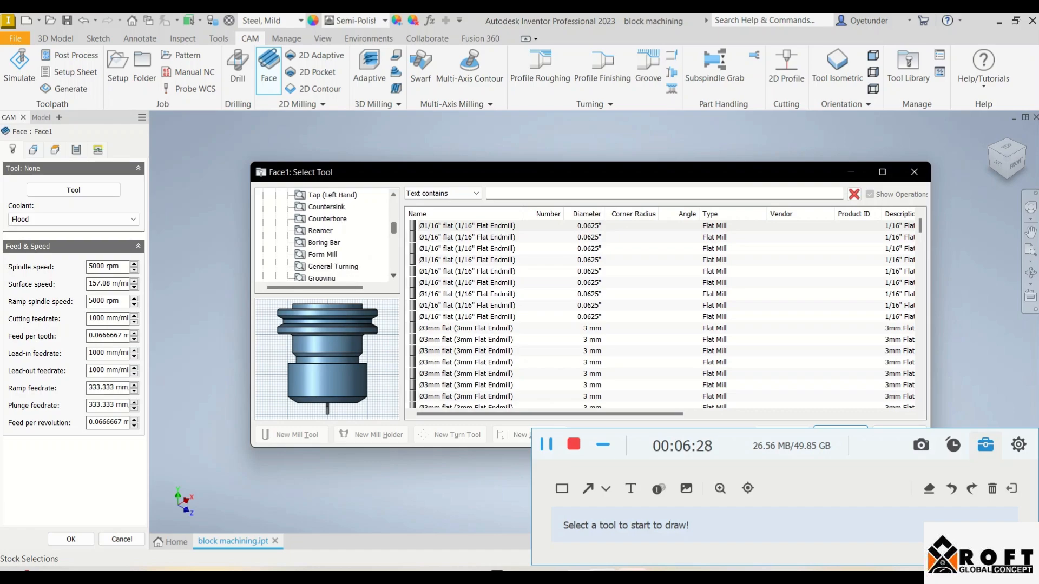
scroll(325, 236, "down", 3)
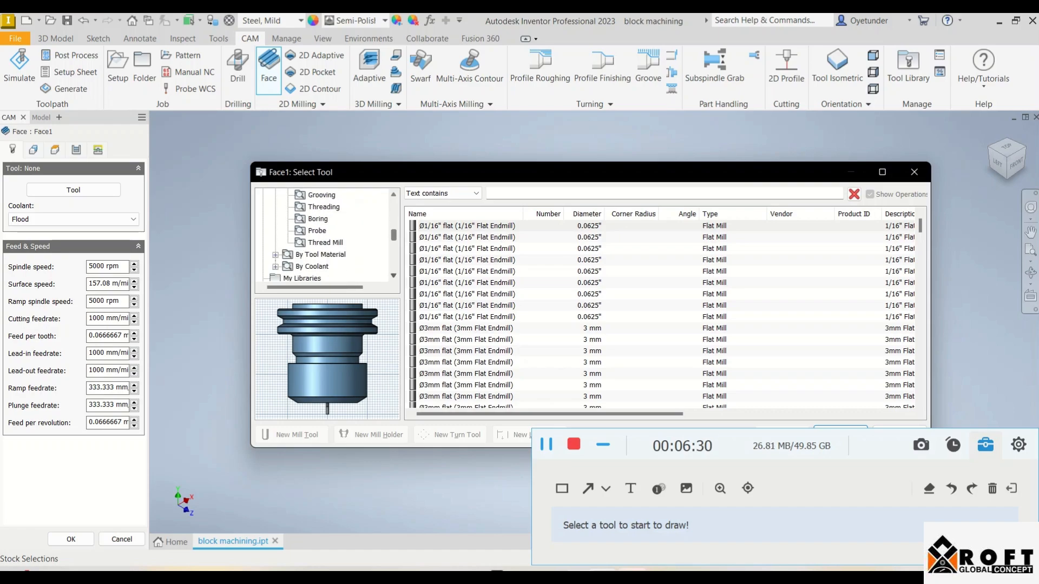
scroll(325, 235, "up", 8)
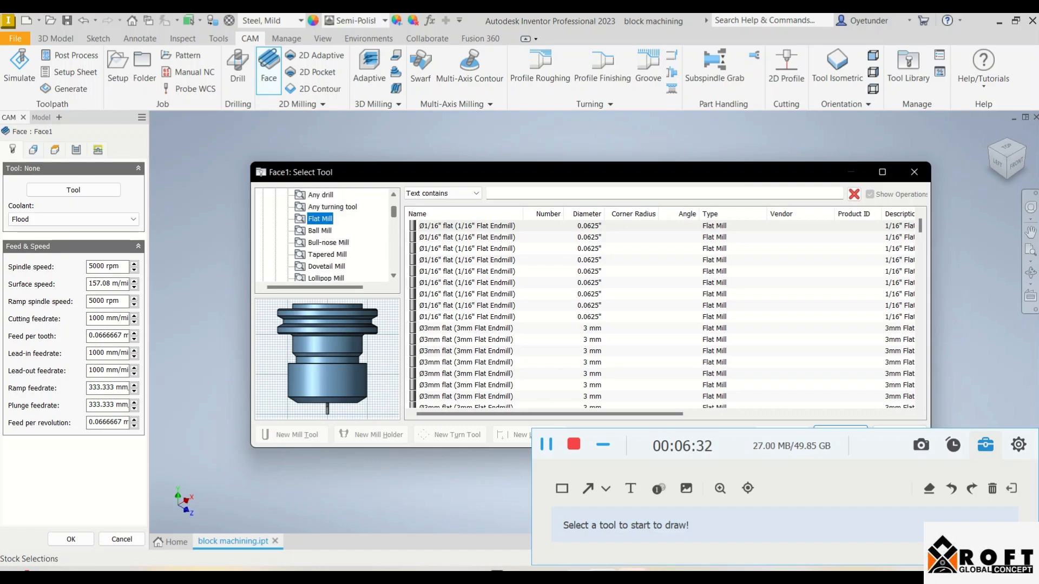
scroll(324, 236, "up", 3)
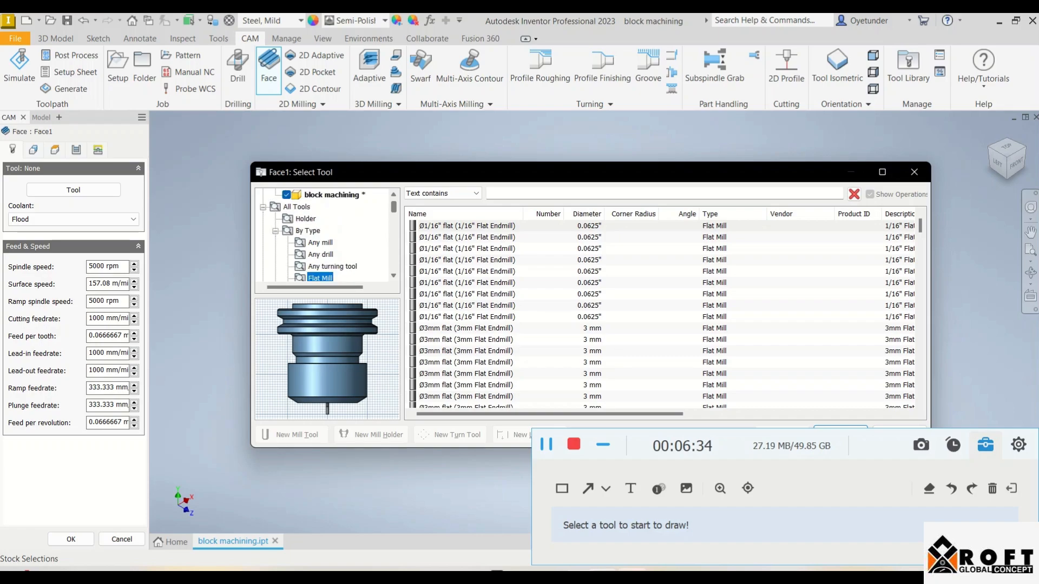
scroll(325, 236, "down", 6)
scroll(324, 236, "down", 4)
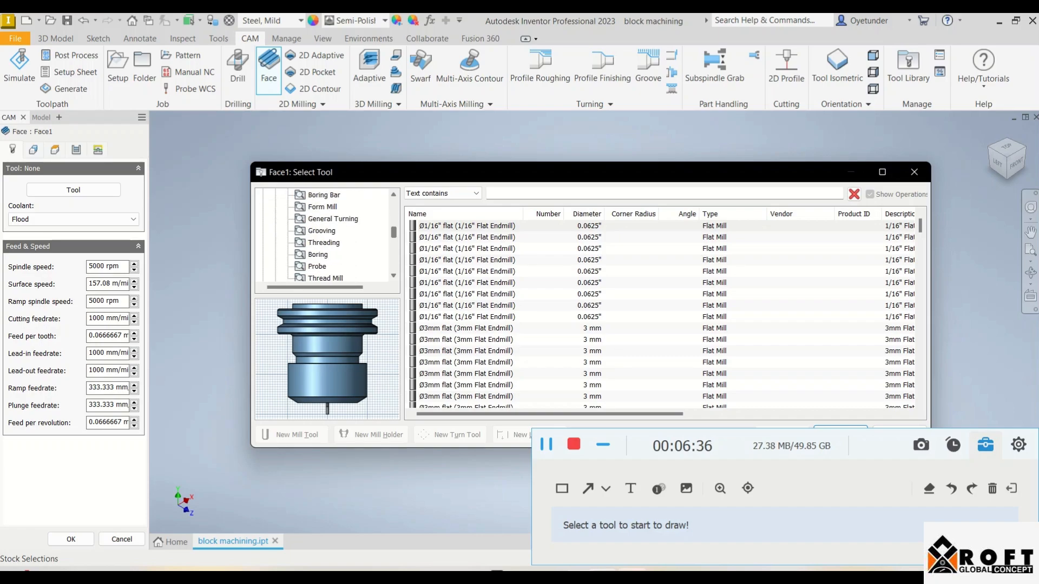
scroll(324, 235, "up", 1)
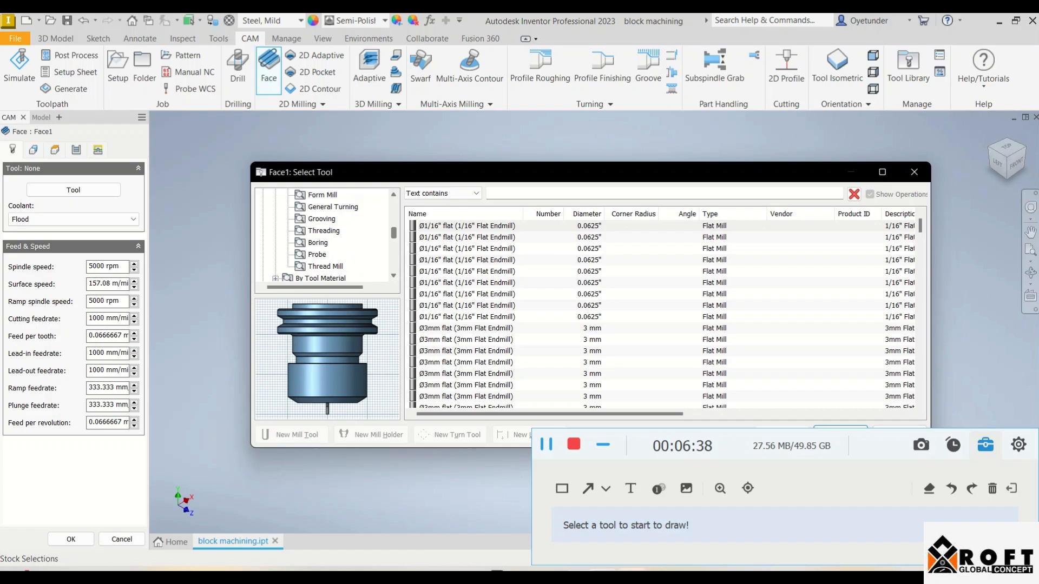
scroll(325, 235, "up", 2)
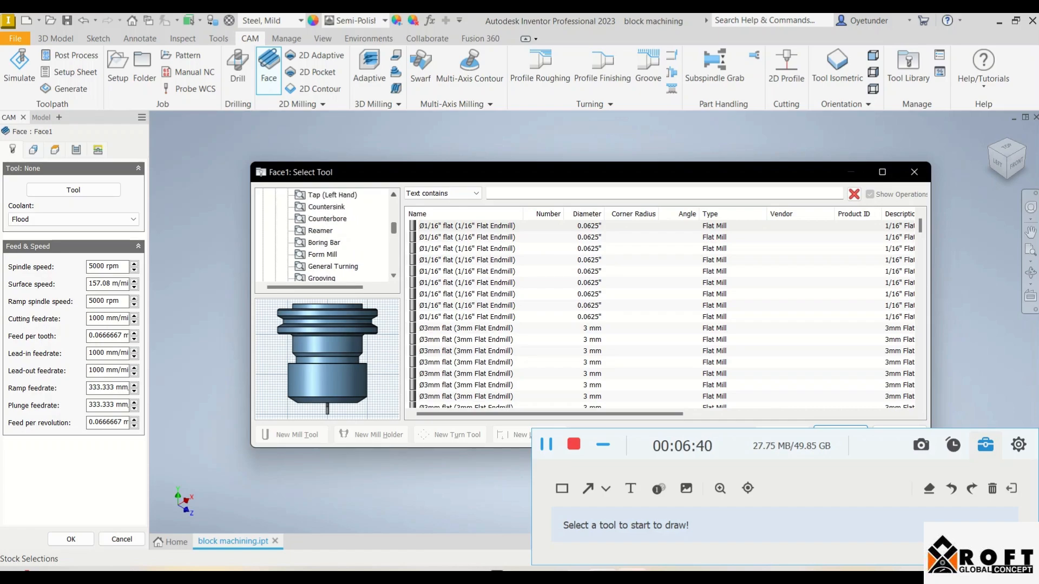
scroll(325, 235, "up", 3)
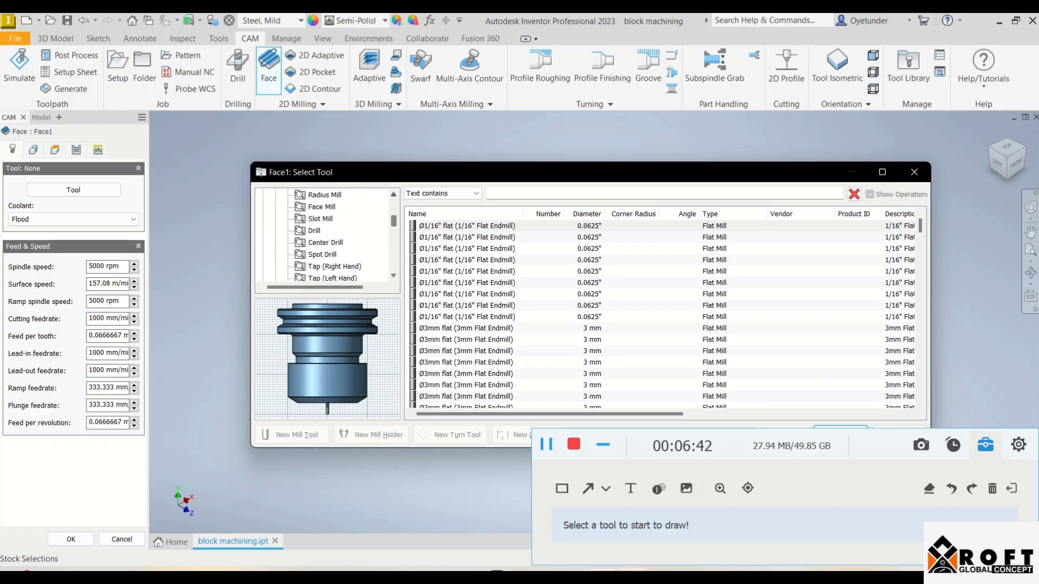
left_click(321, 207)
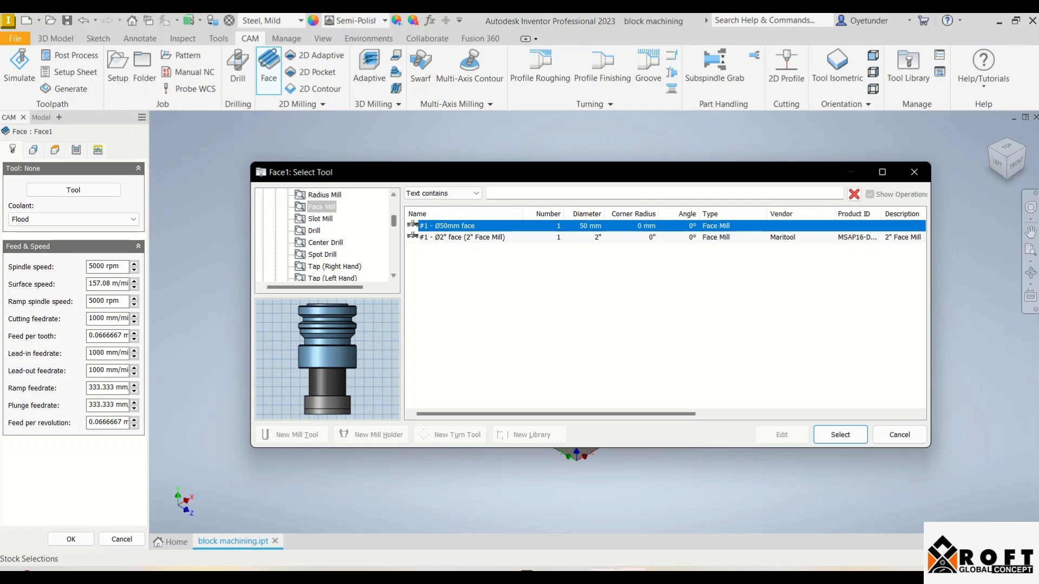
Choose the Ø10mm flat (10mm Flat Endmill) from the flat mills as the facing tool
scroll(322, 235, "up", 4)
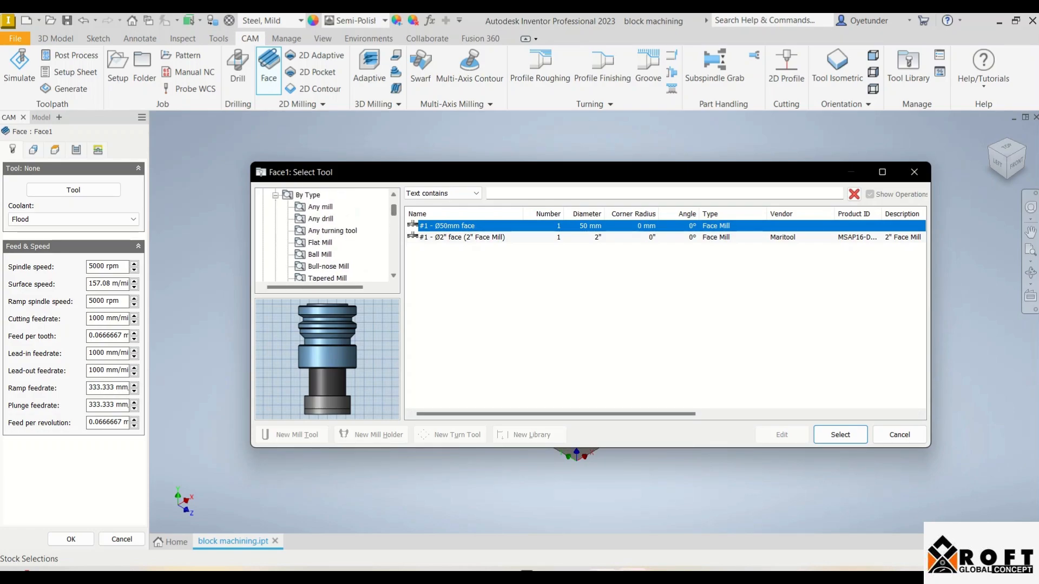
left_click(320, 243)
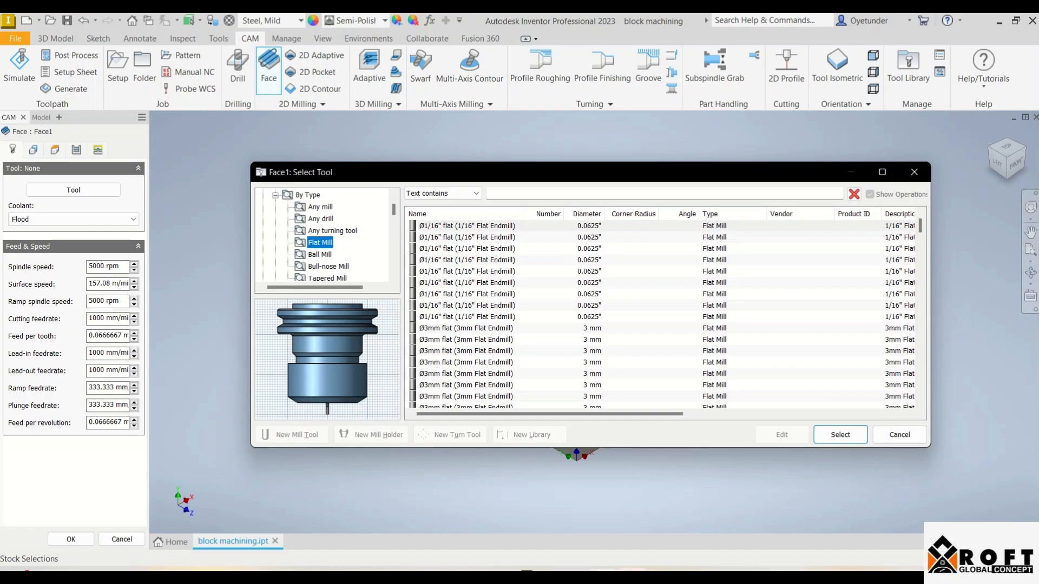
scroll(663, 314, "down", 10)
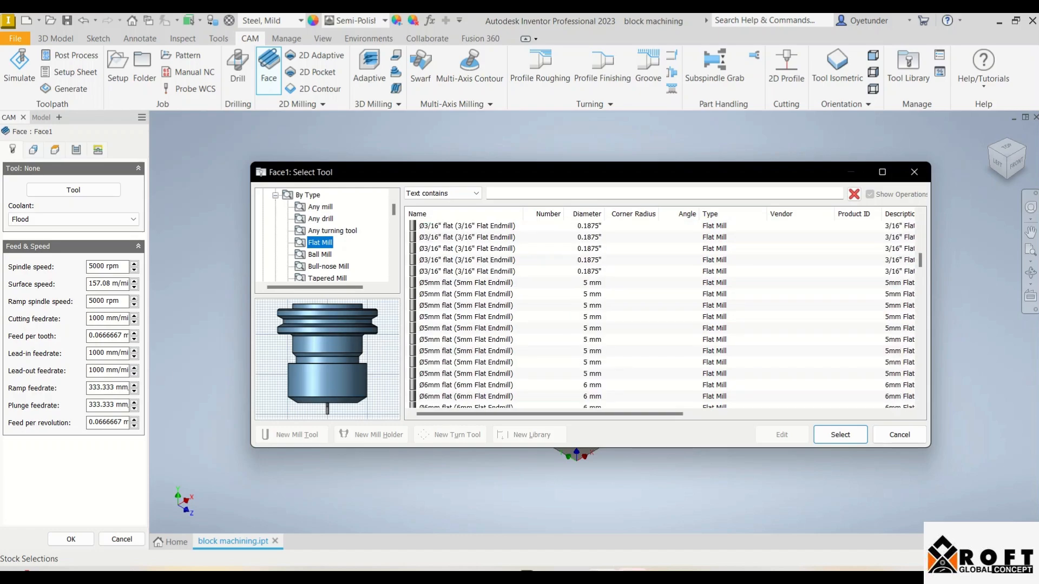
scroll(663, 314, "down", 10)
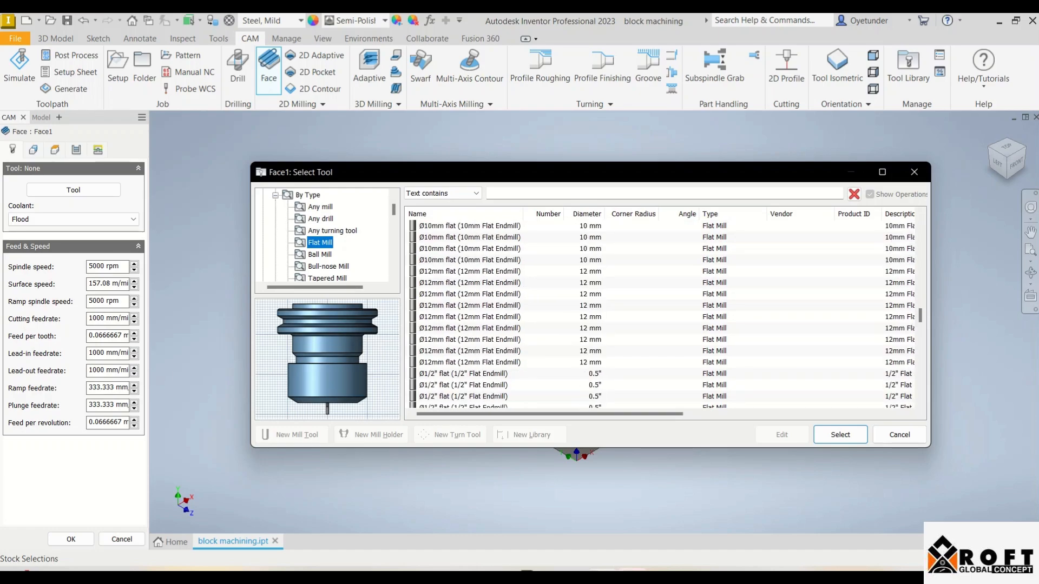
scroll(663, 314, "down", 10)
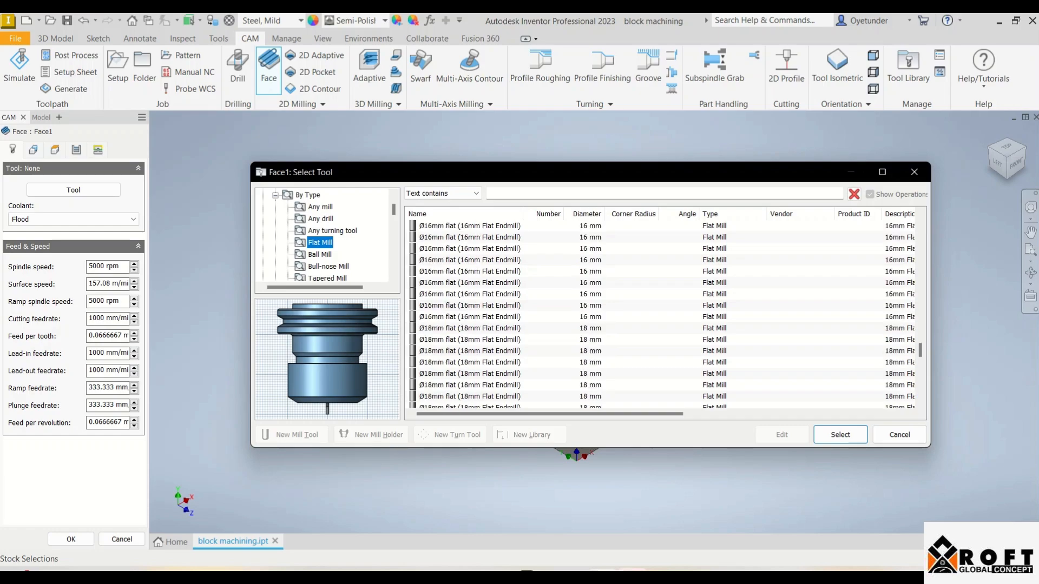
scroll(663, 314, "down", 6)
scroll(663, 314, "up", 6)
scroll(663, 314, "up", 5)
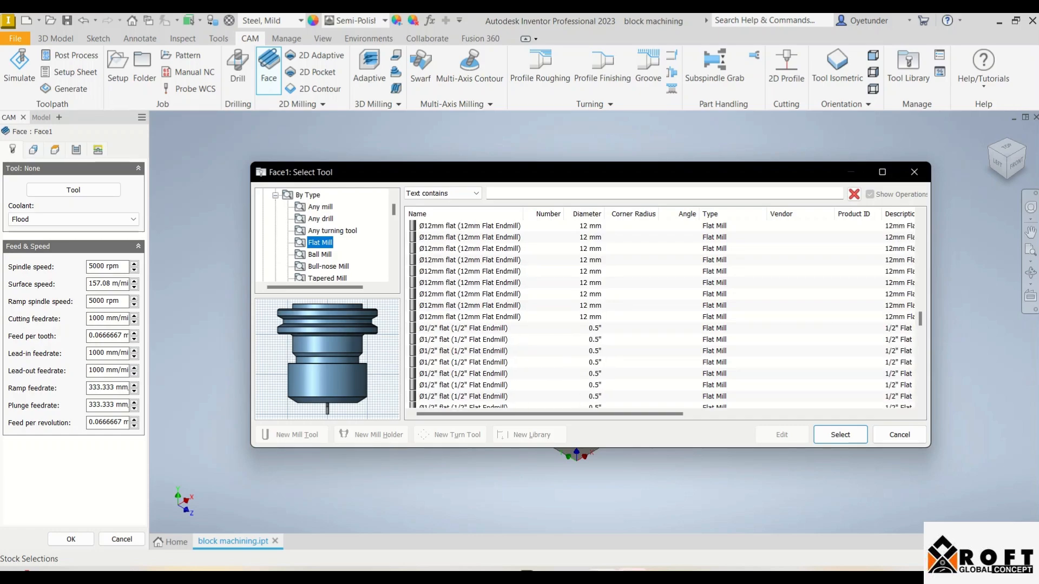
scroll(663, 314, "up", 4)
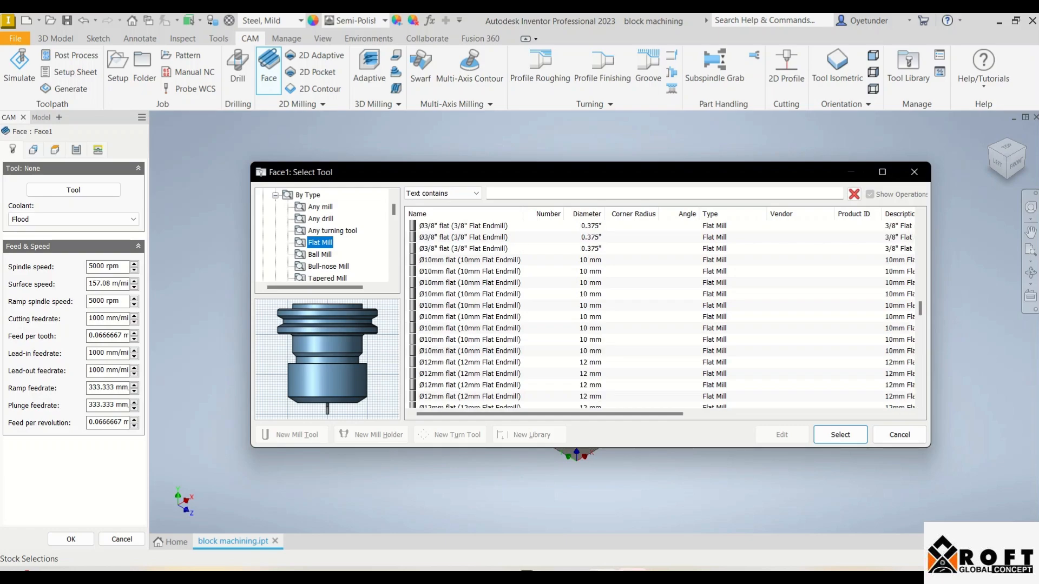
left_click(470, 261)
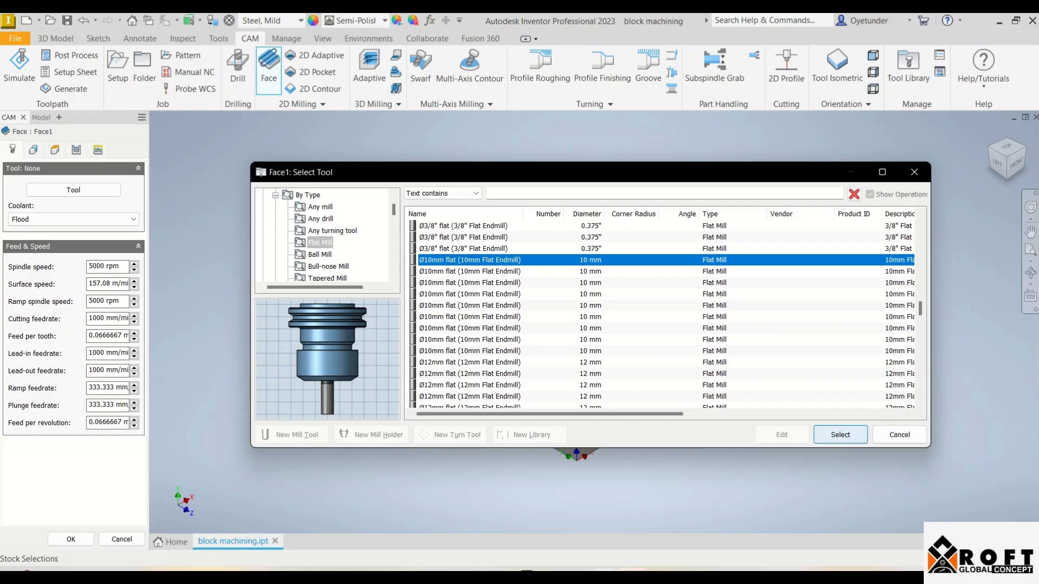
left_click(840, 434)
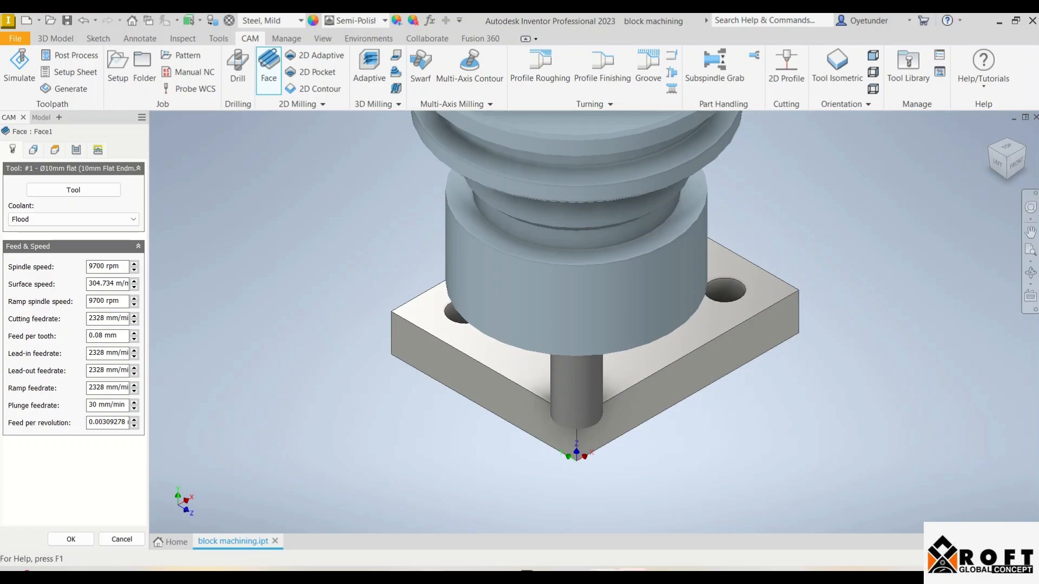
Check the required cutting parameters in Word, and back in Inventor set the facing operation's spindle speed to 1000 rpm
key("alt+Tab")
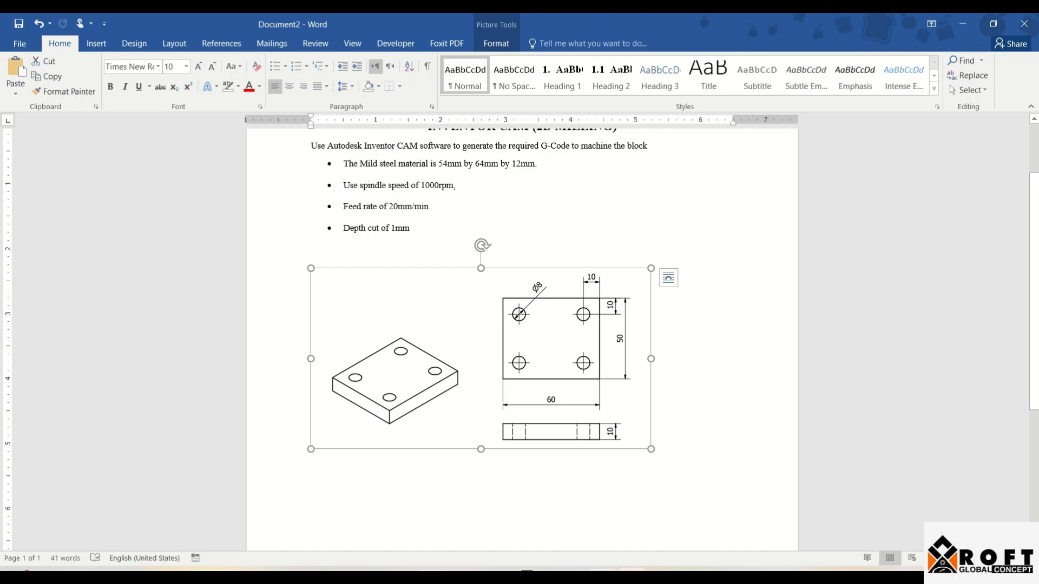
key("alt+Tab")
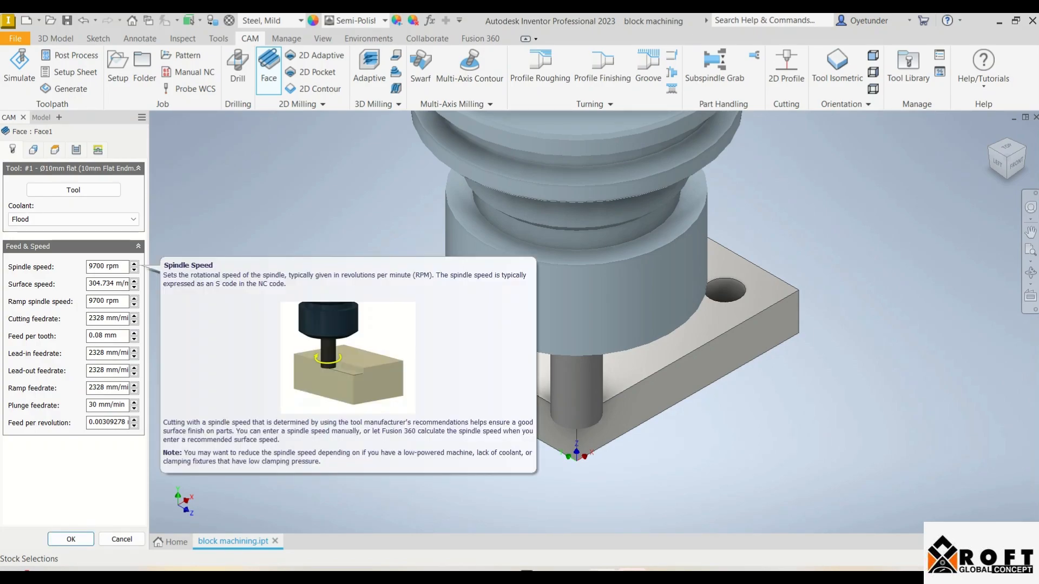
left_click_drag(120, 266, 88, 266)
type("1000")
mouse_move(432, 576)
mouse_move(432, 517)
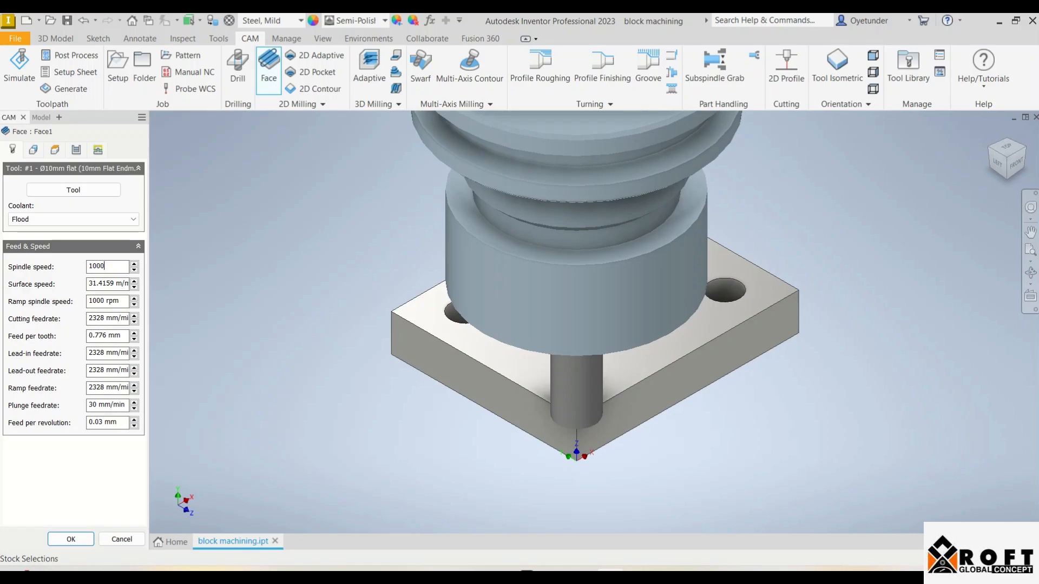
key("Return")
Set the facing operation's cutting feedrate to 20 mm/min and open its geometry settings
double_click(108, 319)
type("20")
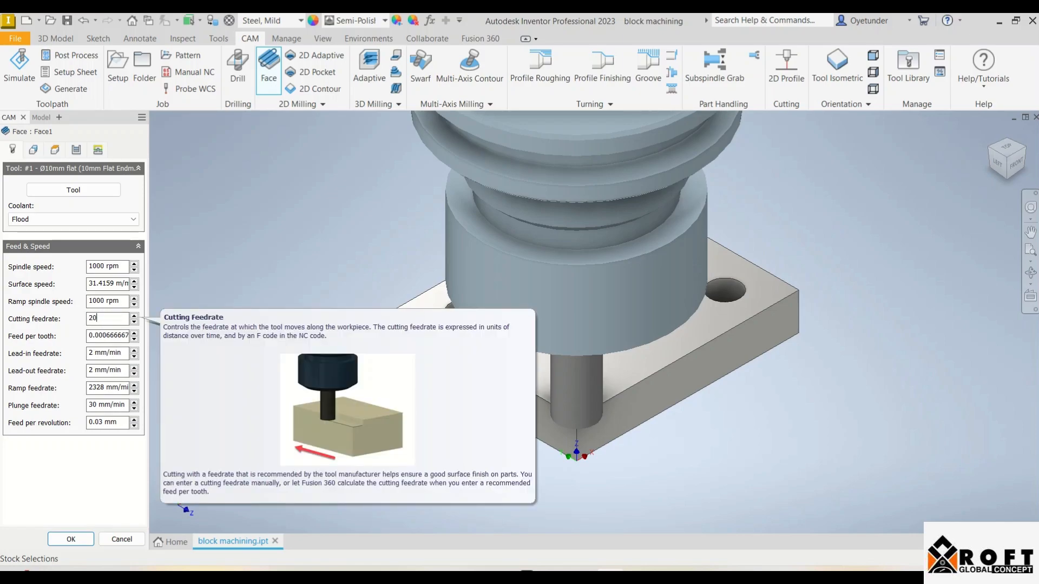
key("Tab")
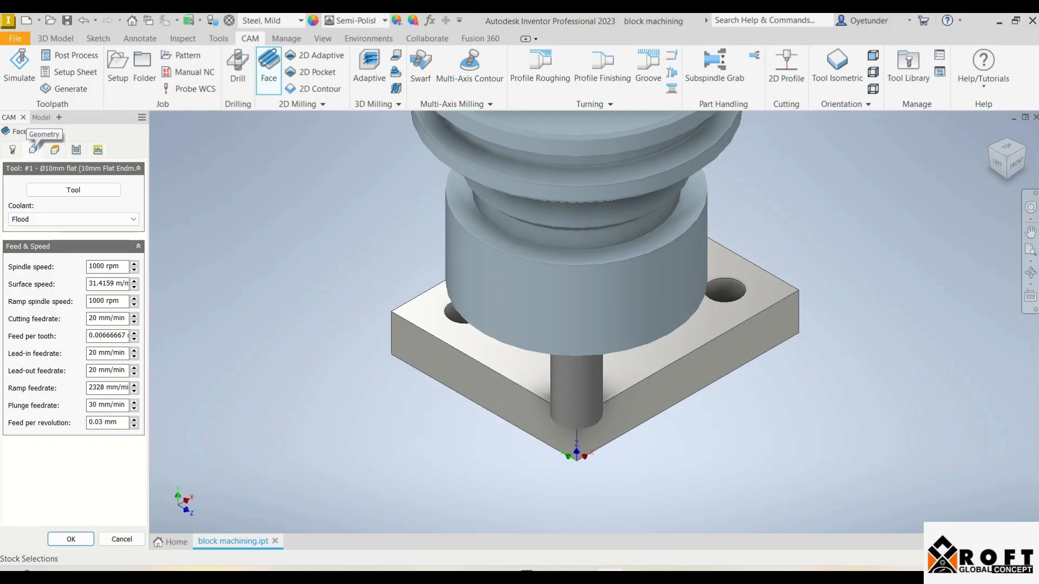
left_click(33, 150)
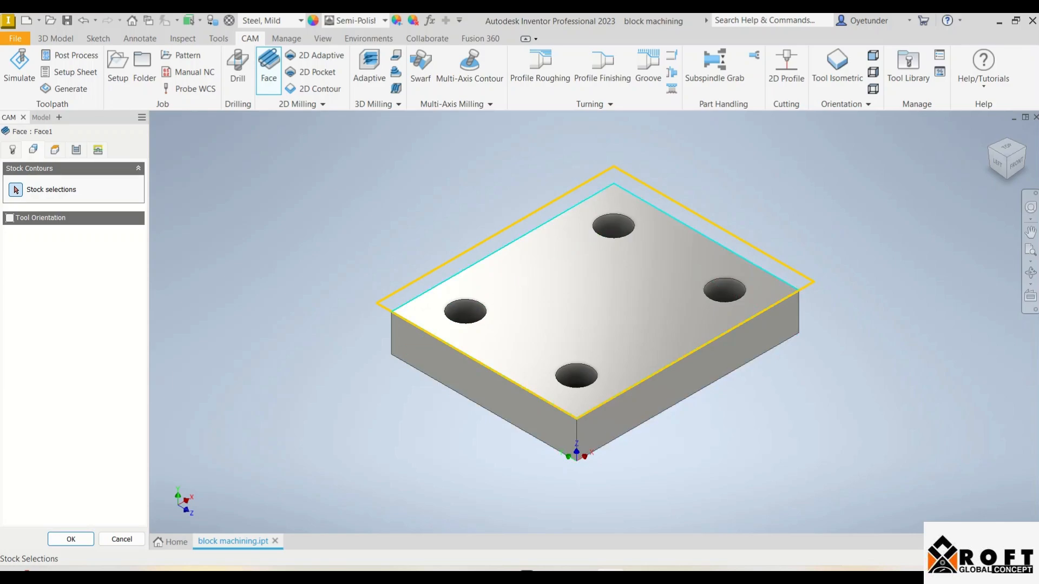
Select the block's top outline as the facing stock contour, enable multiple depths with a 1 mm maximum stepdown, and accept the operation
left_click(503, 247)
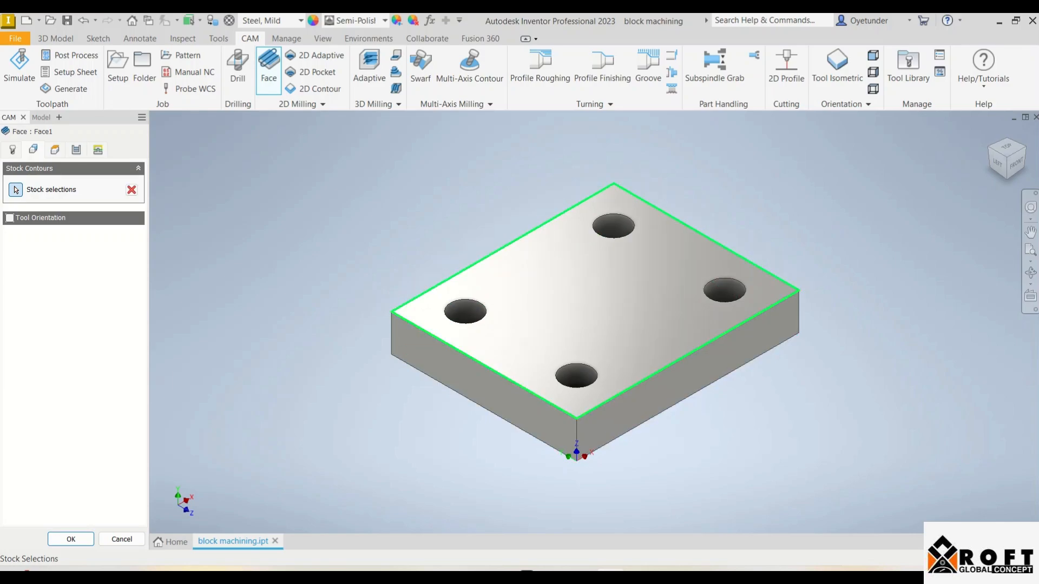
left_click(55, 150)
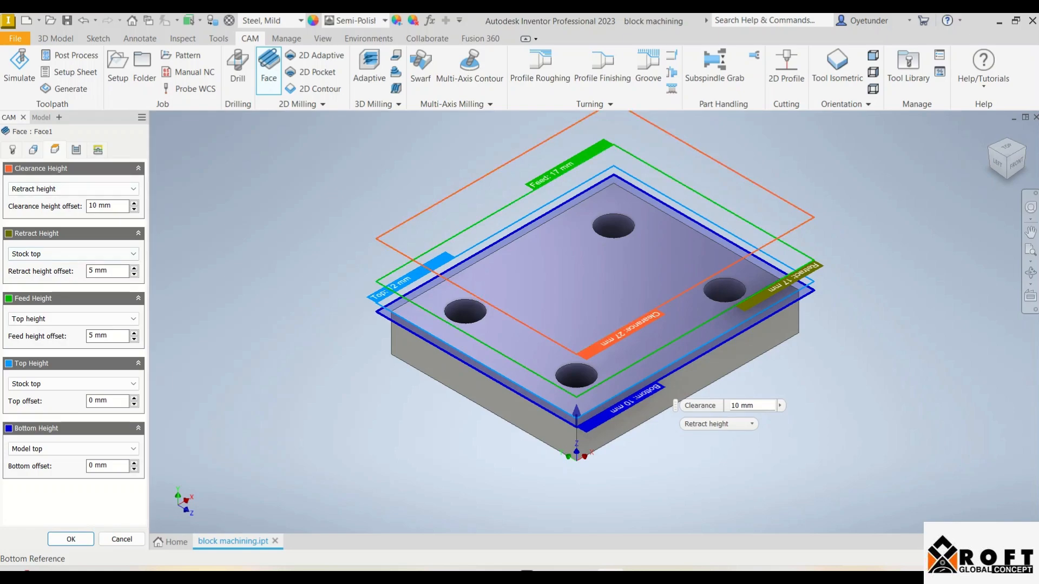
left_click(76, 150)
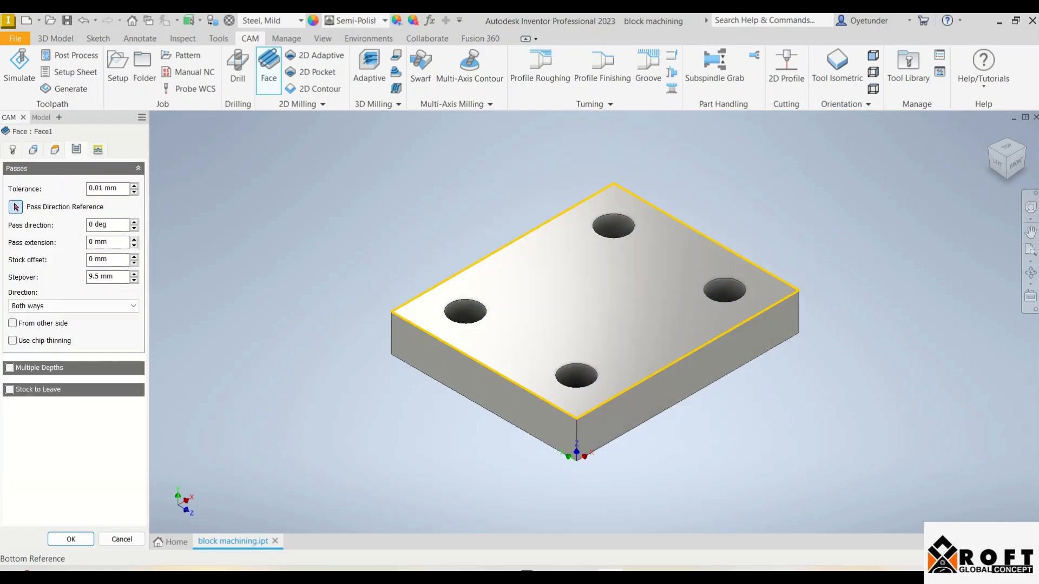
left_click(10, 368)
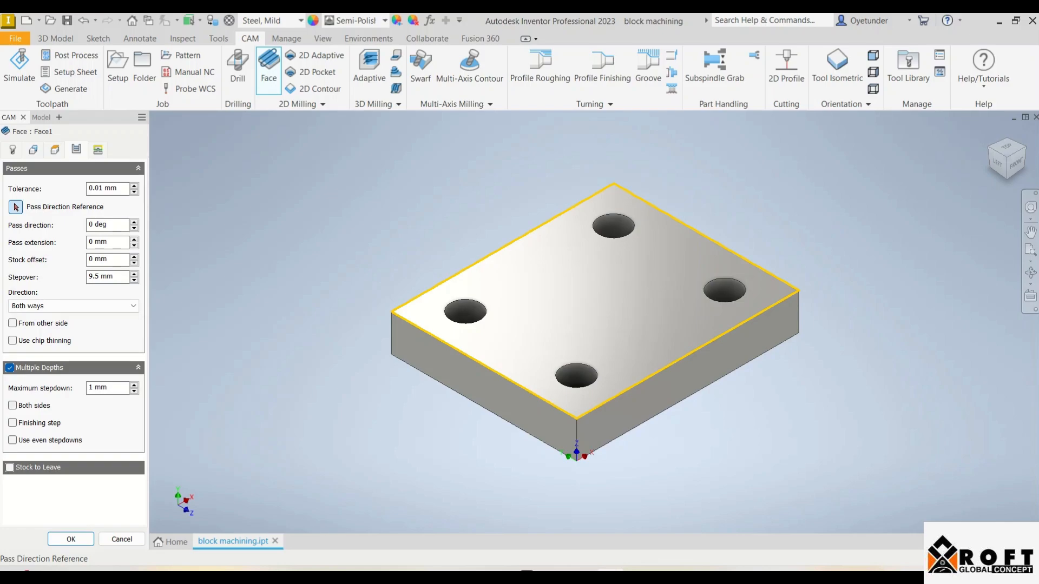
left_click(98, 149)
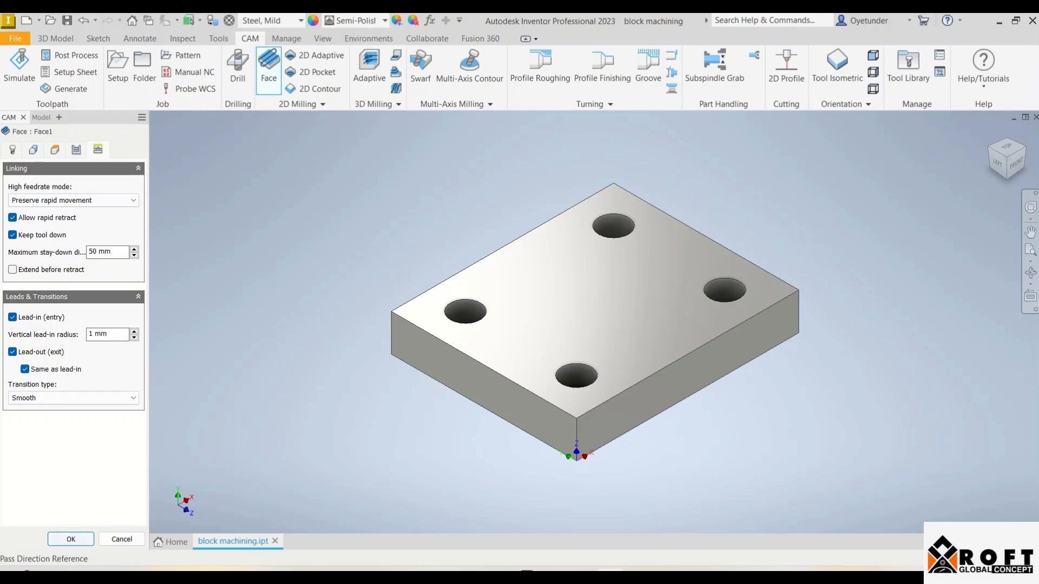
left_click(71, 540)
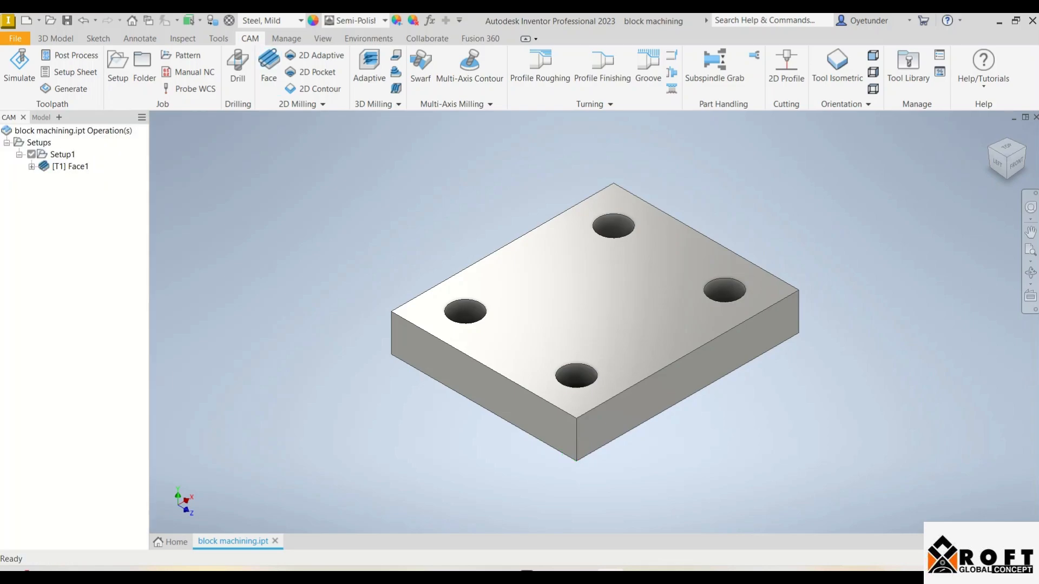
Simulate the facing operation with the stock shown and its colorization set to Use material, then close the simulation
right_click(47, 163)
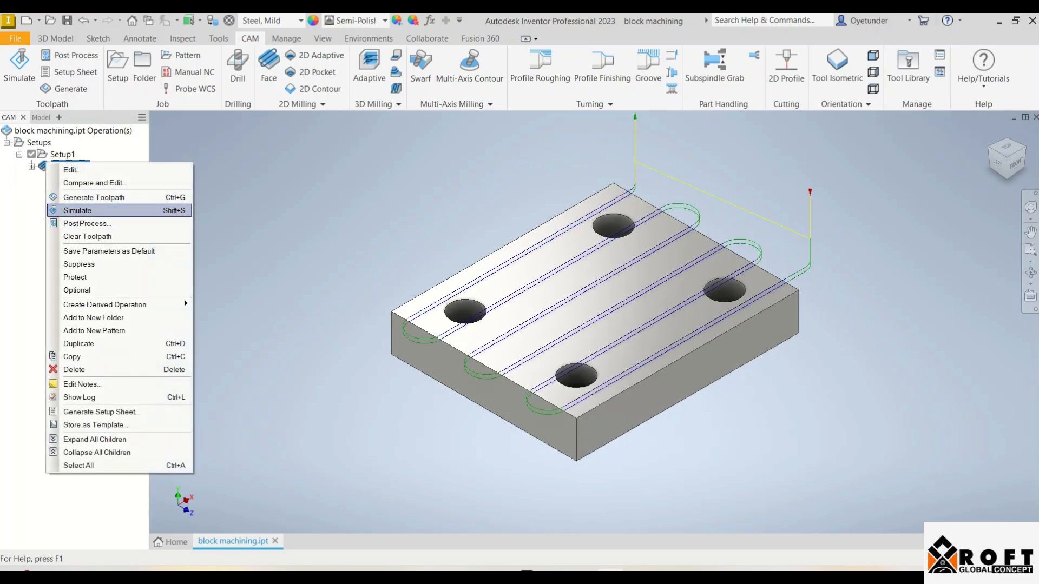
left_click(81, 211)
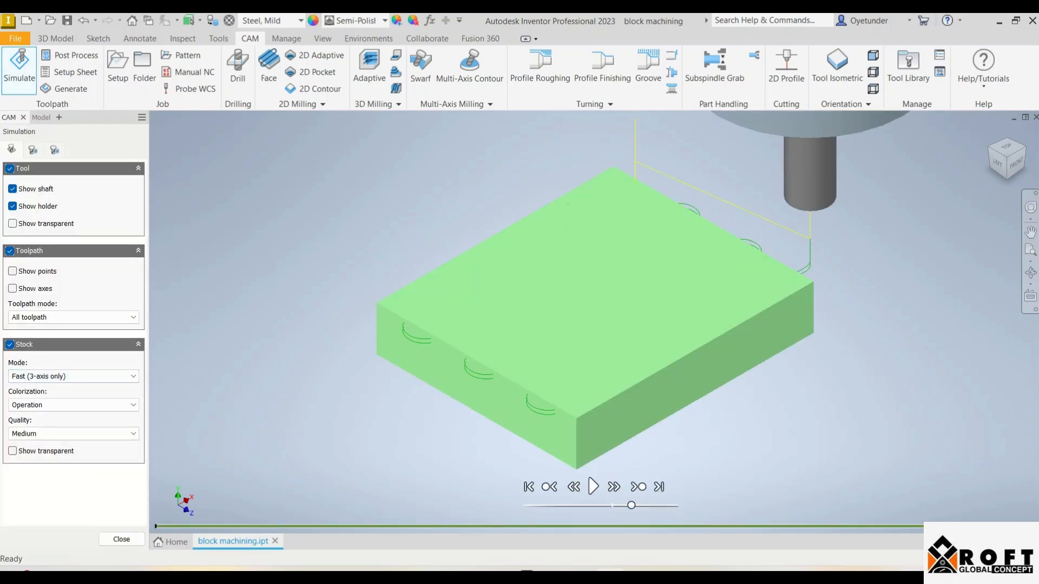
left_click(10, 345)
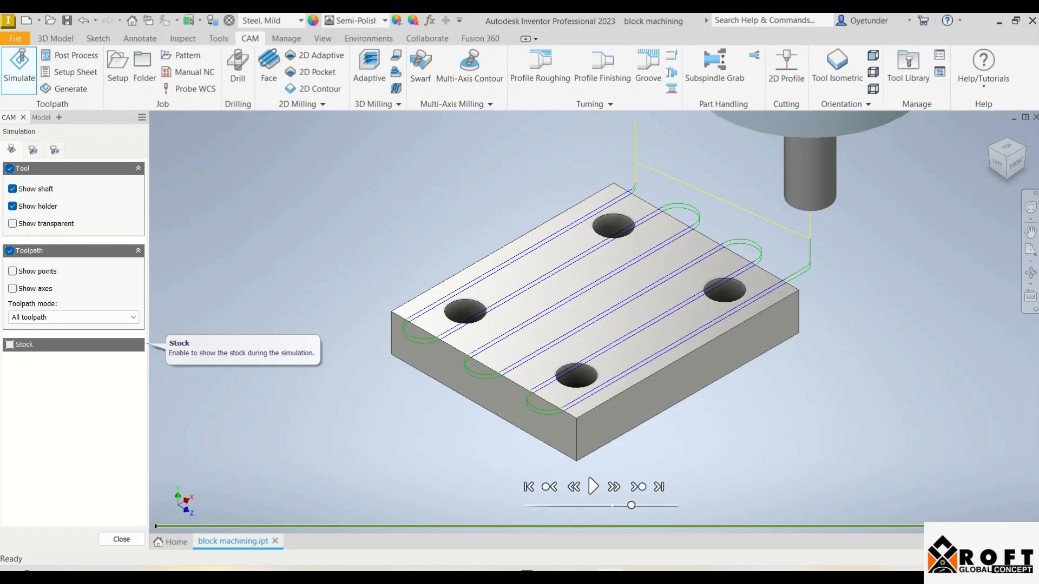
left_click(10, 344)
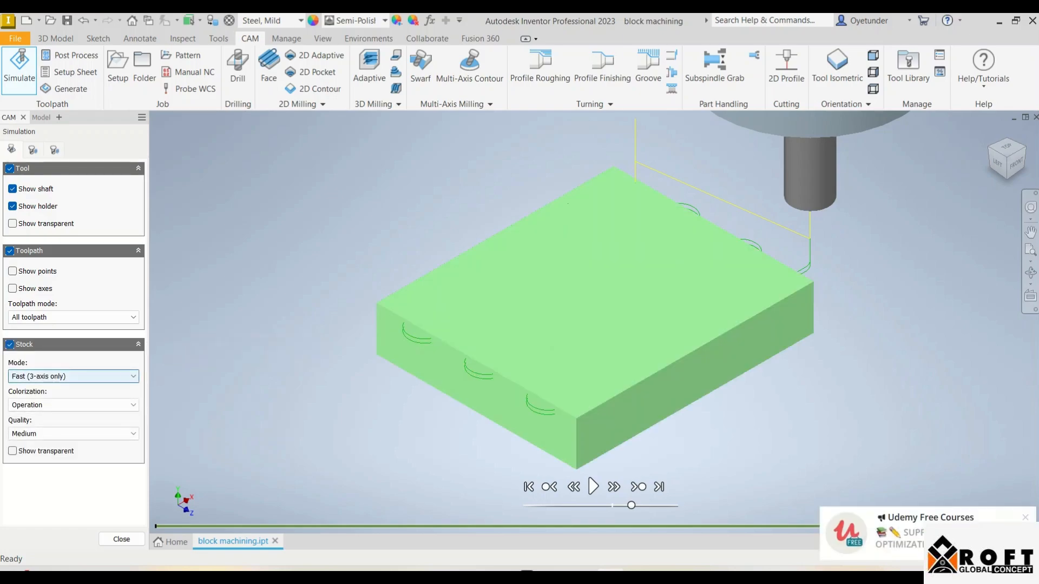
left_click(73, 405)
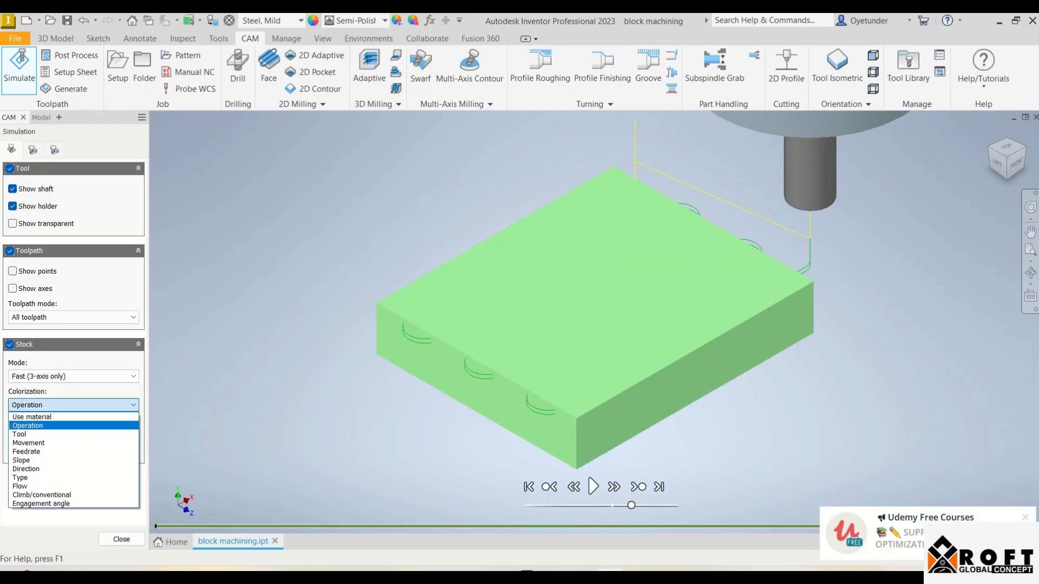
left_click(32, 417)
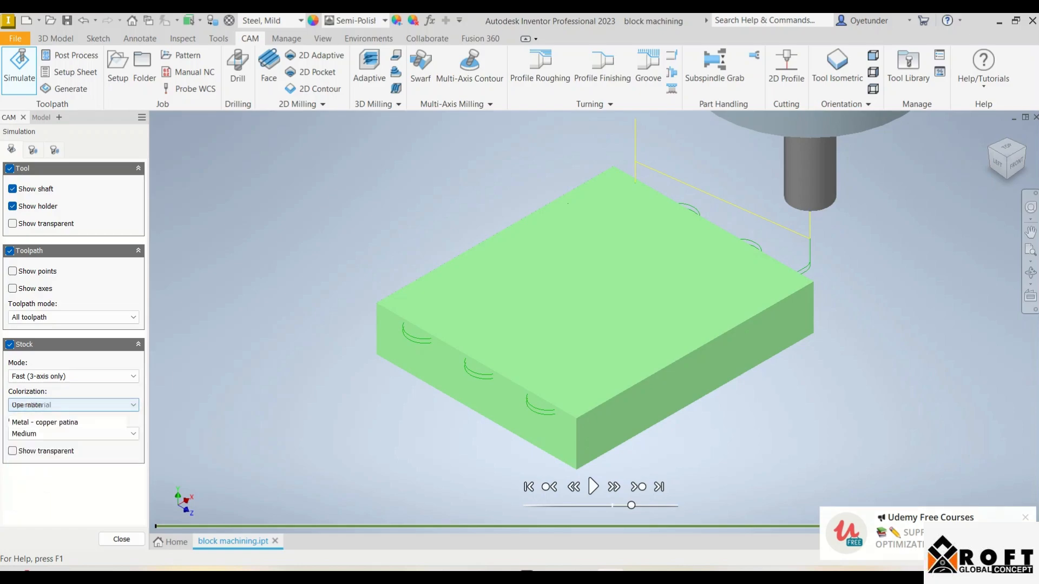
left_click(593, 487)
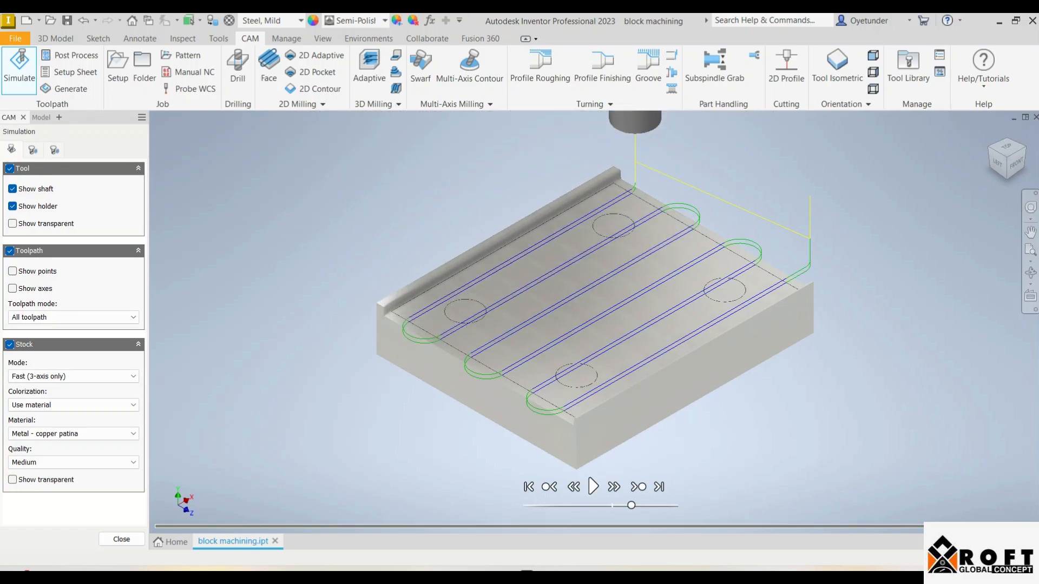
left_click(121, 539)
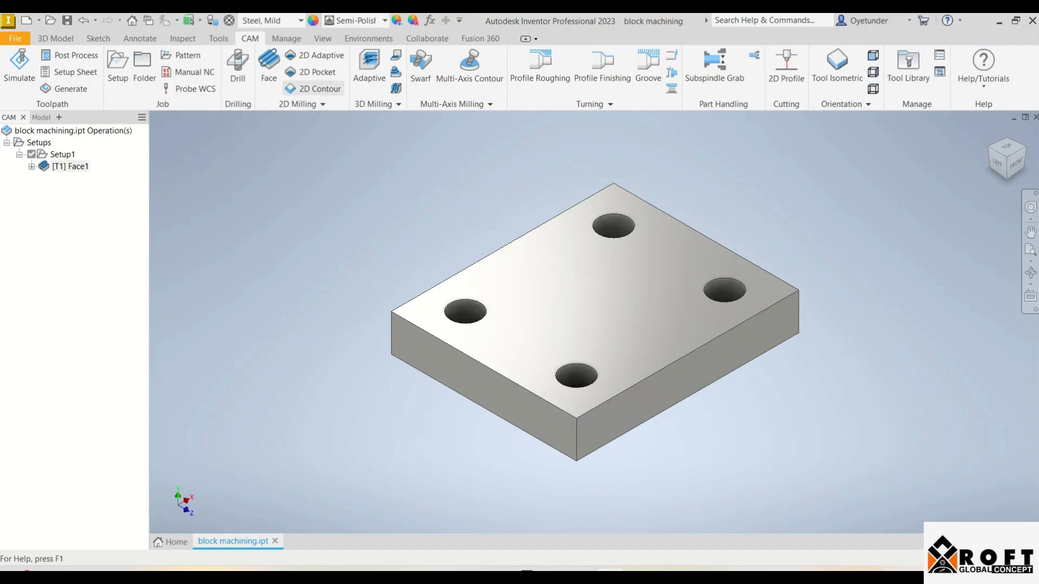
Start a 2D Contour operation with the Ø10mm flat end mill and select the block's top and bottom outer outlines as contours
left_click(314, 89)
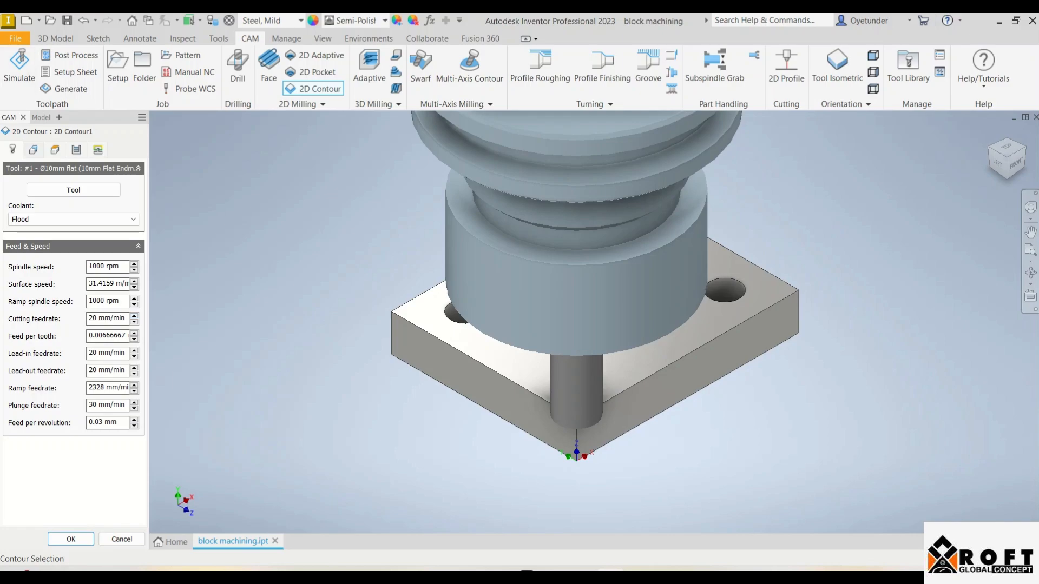
left_click(33, 150)
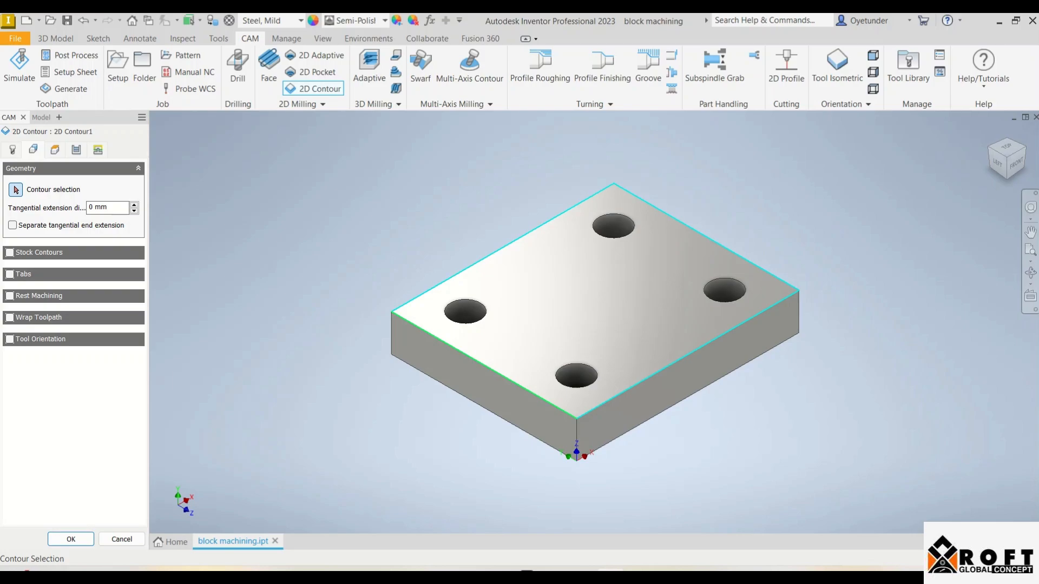
left_click(492, 369)
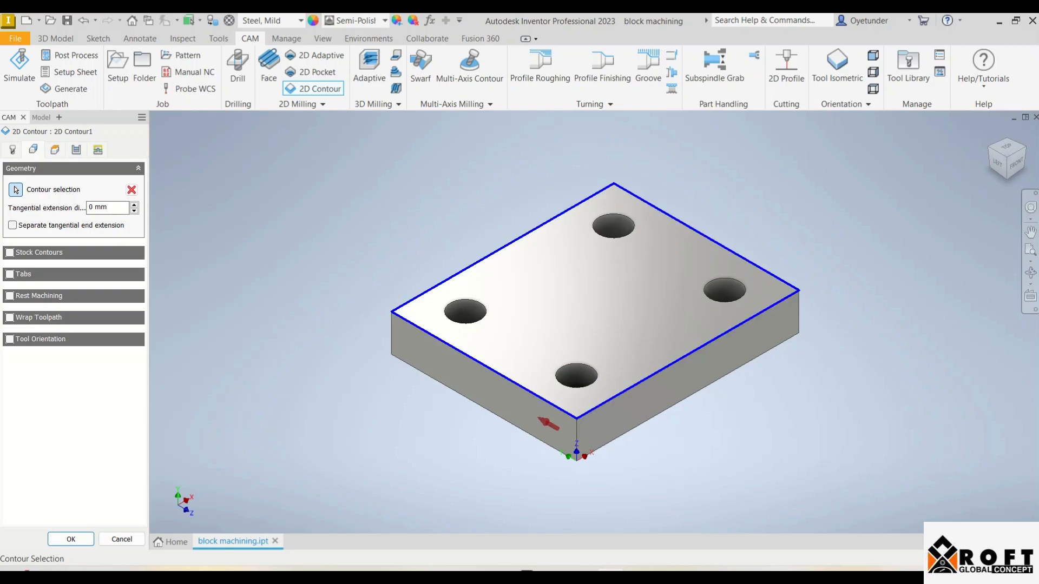
left_click(491, 412)
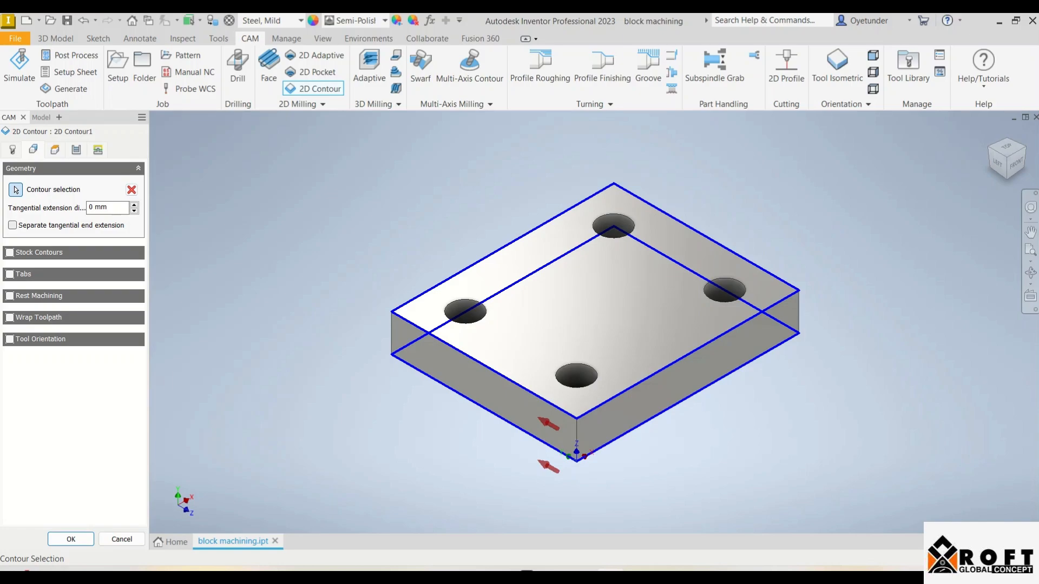
Enable roughing passes for the 2D contour and set their maximum stepover to 1 mm
left_click(55, 150)
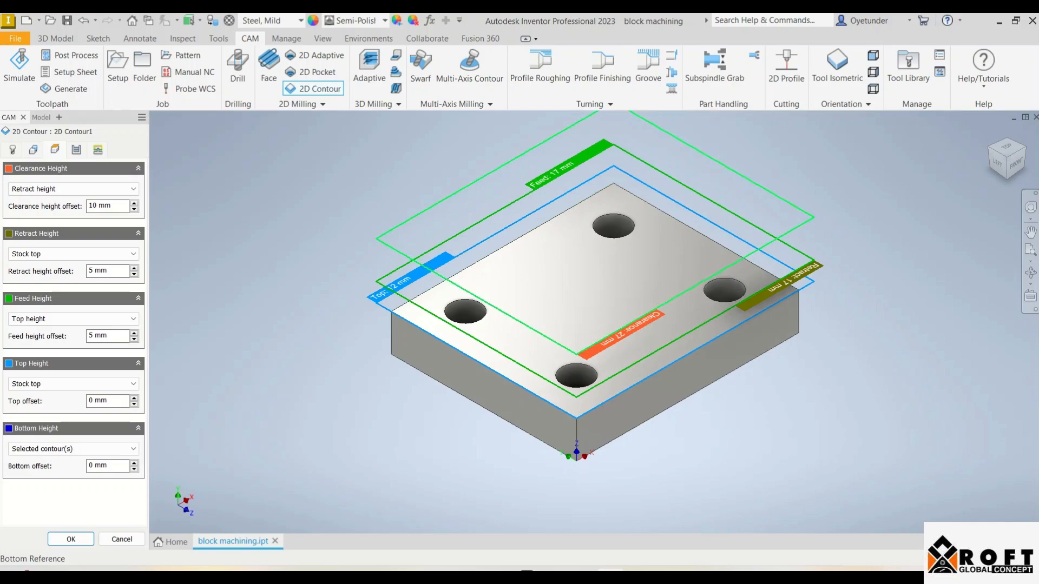
left_click(77, 149)
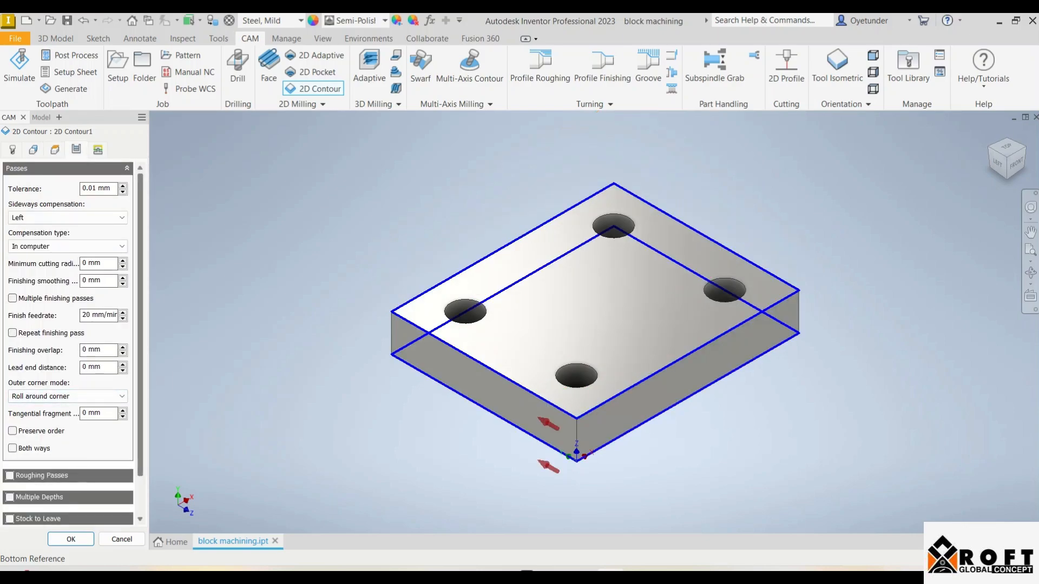
scroll(73, 344, "down", 2)
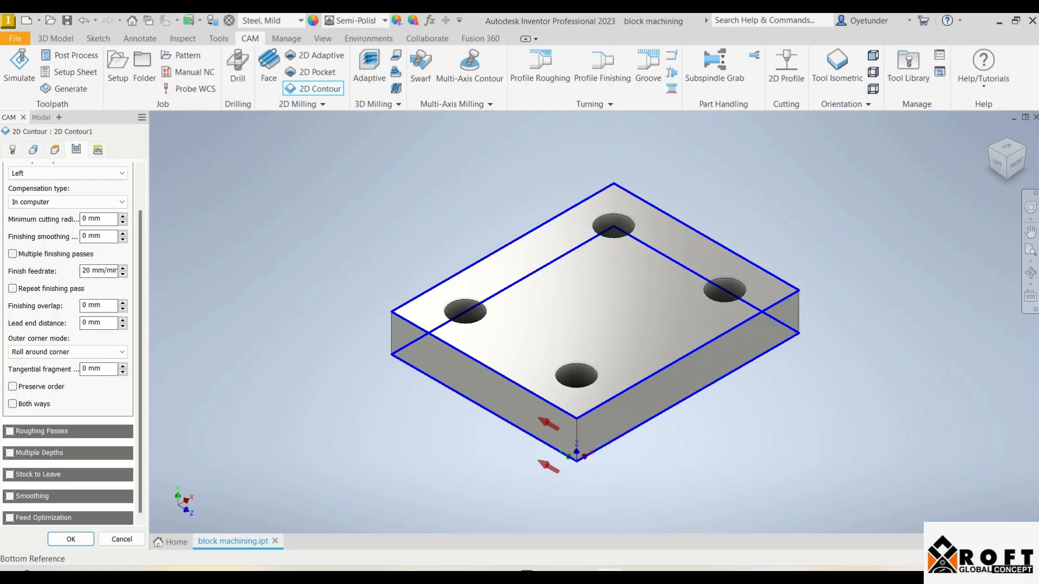
left_click(10, 432)
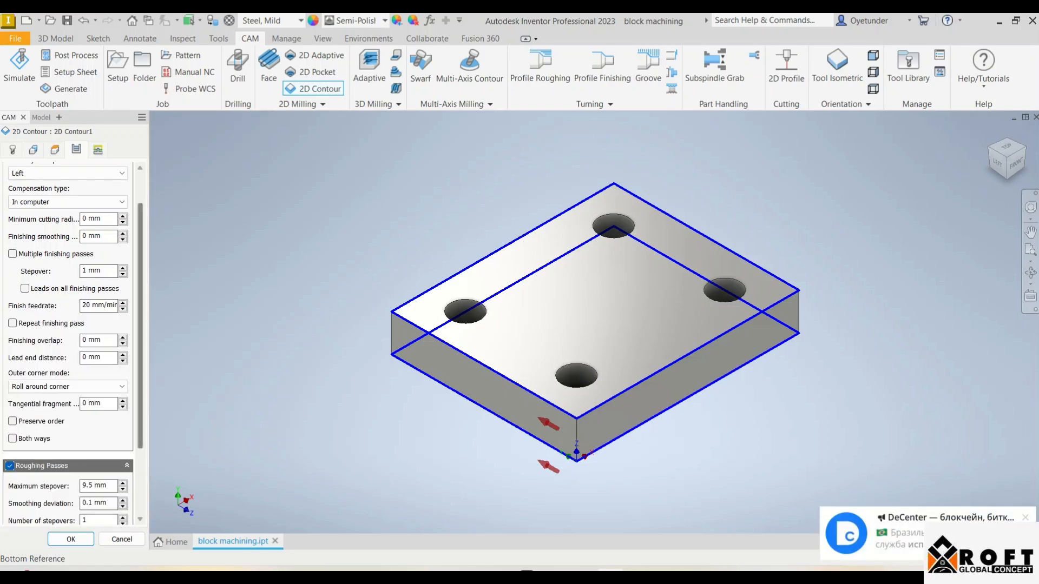
scroll(73, 343, "down", 4)
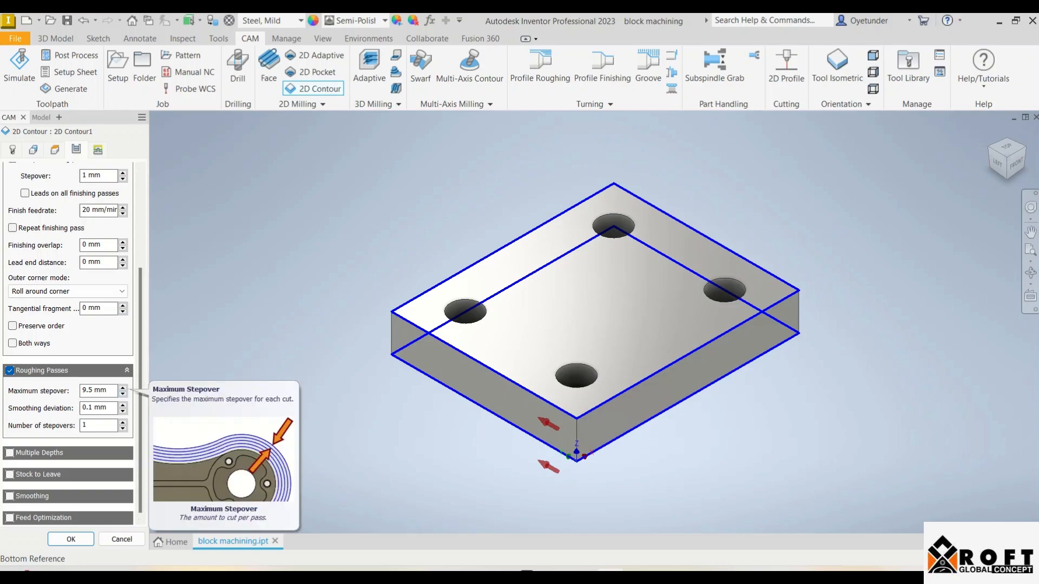
left_click(123, 394)
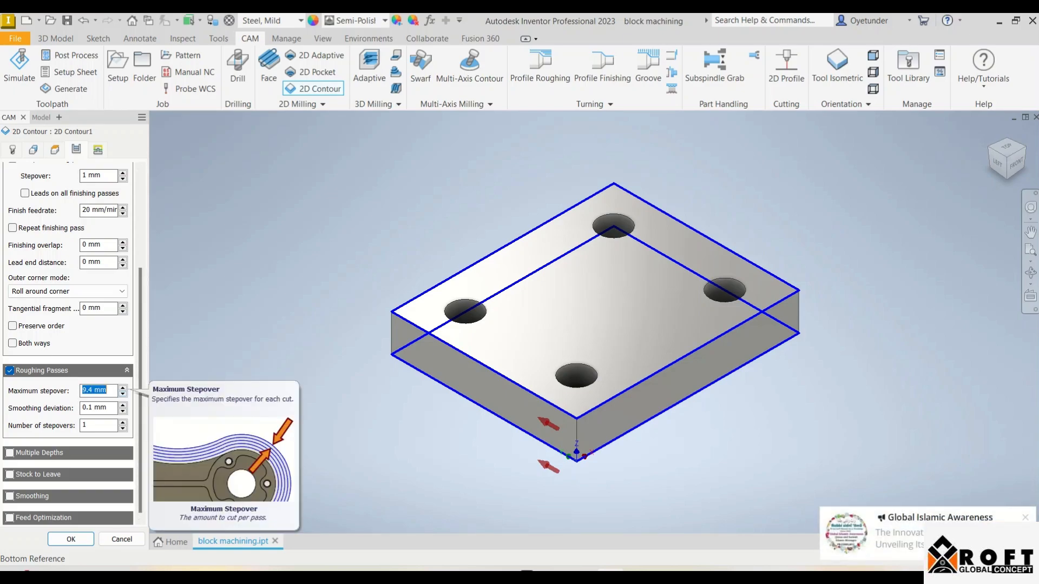
left_click(123, 388)
left_click(123, 388)
left_click(123, 388)
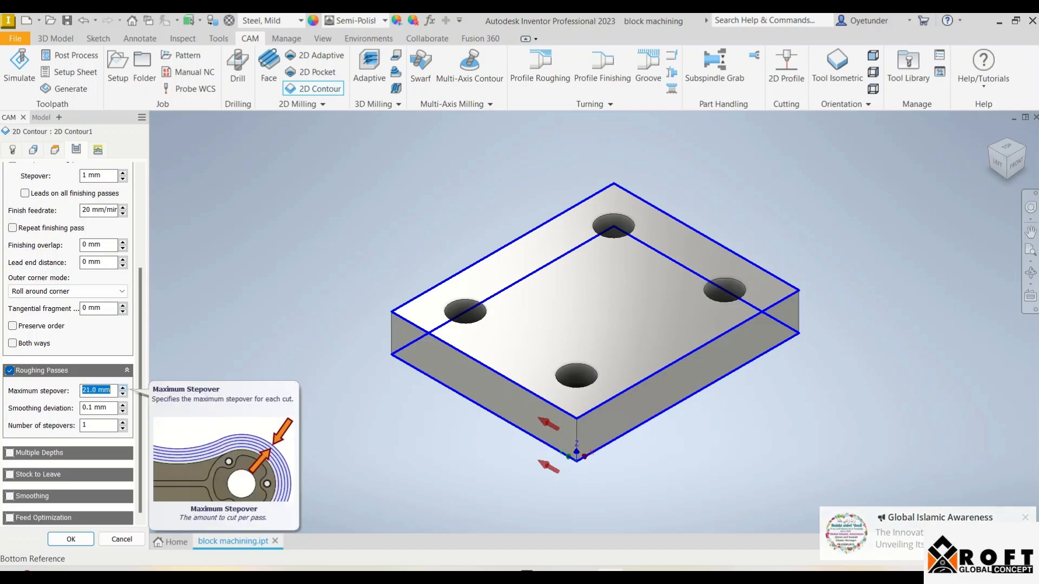
left_click(122, 394)
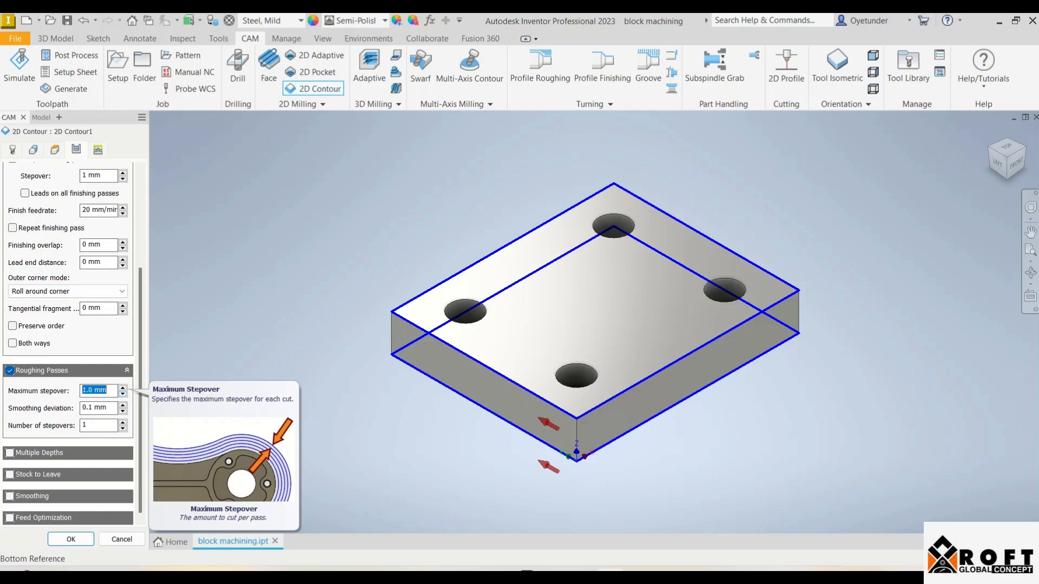
left_click(123, 388)
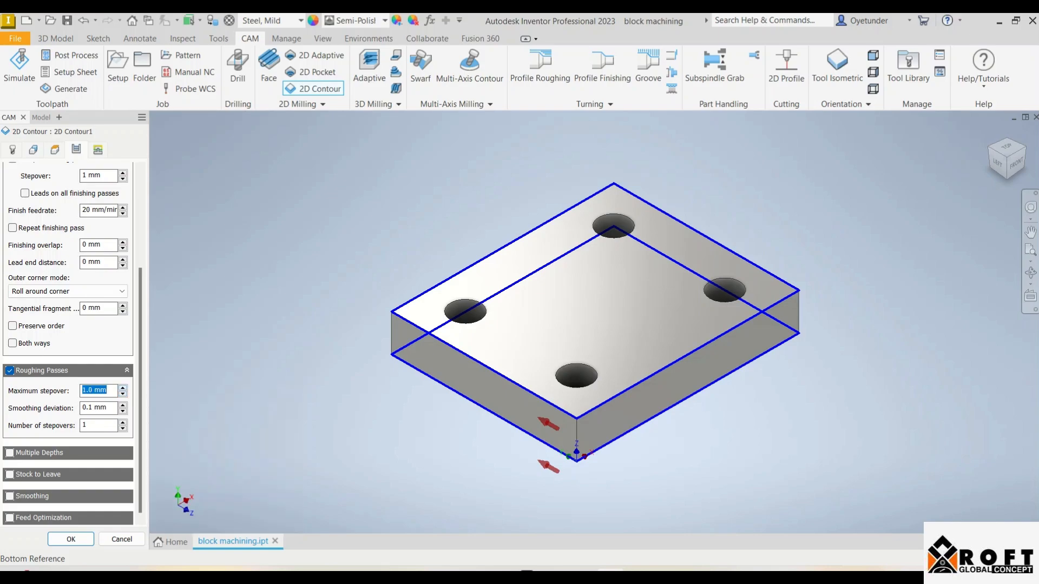
Enable multiple depths with a 1 mm maximum roughing stepdown for the 2D contour and accept the operation
left_click(10, 453)
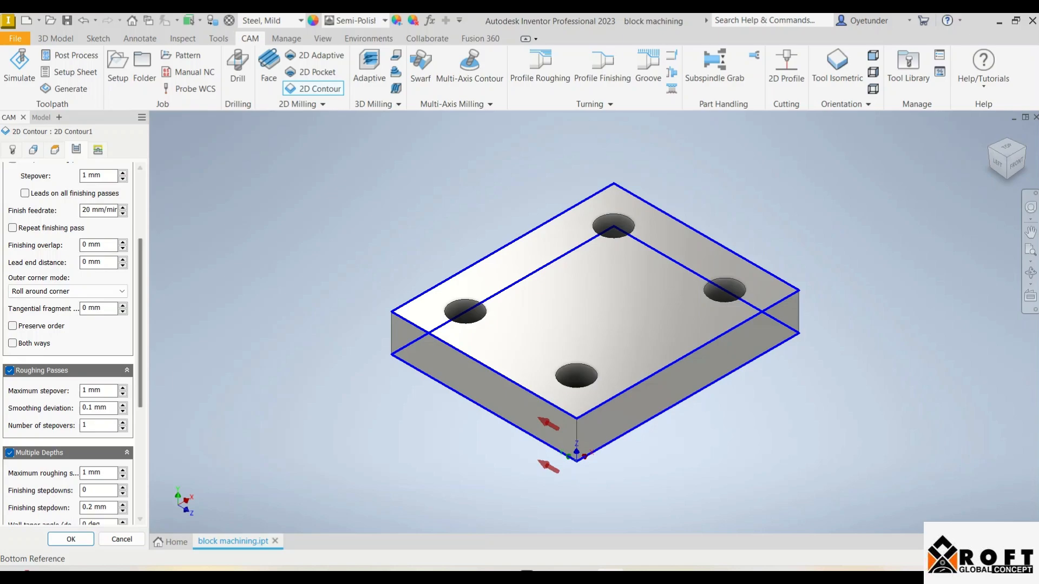
scroll(70, 341, "down", 5)
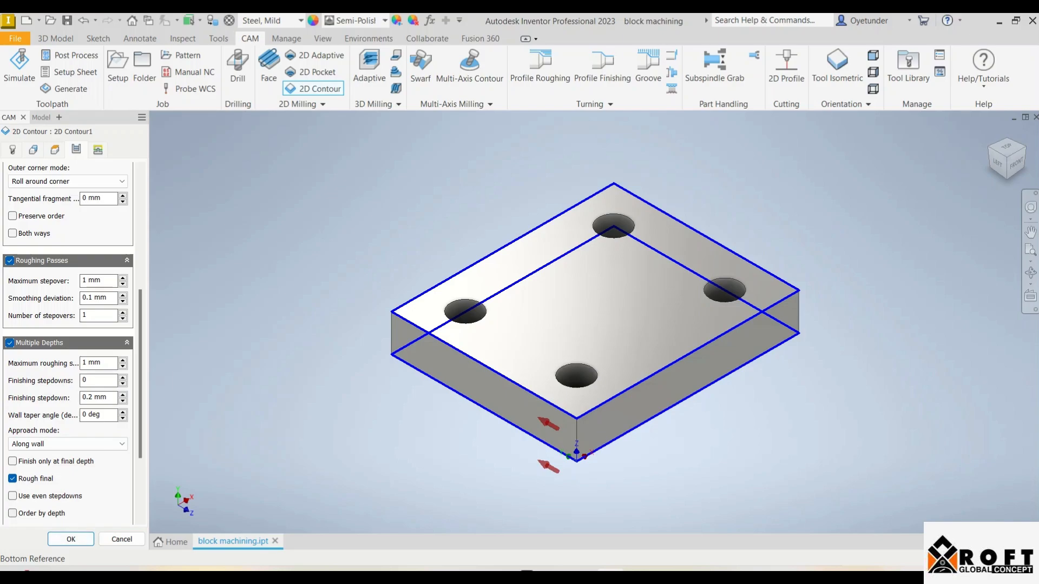
left_click(98, 150)
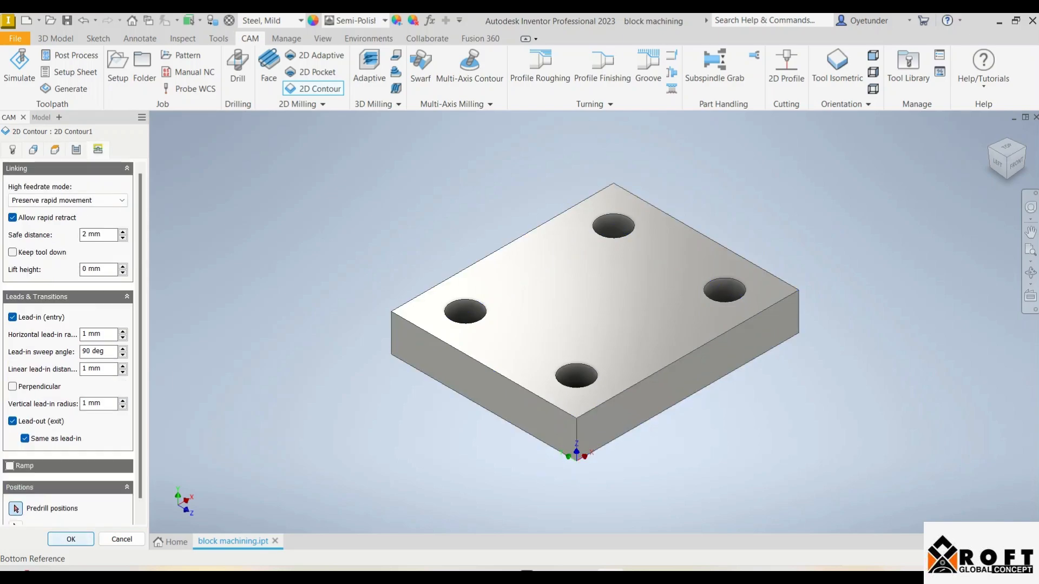
left_click(71, 540)
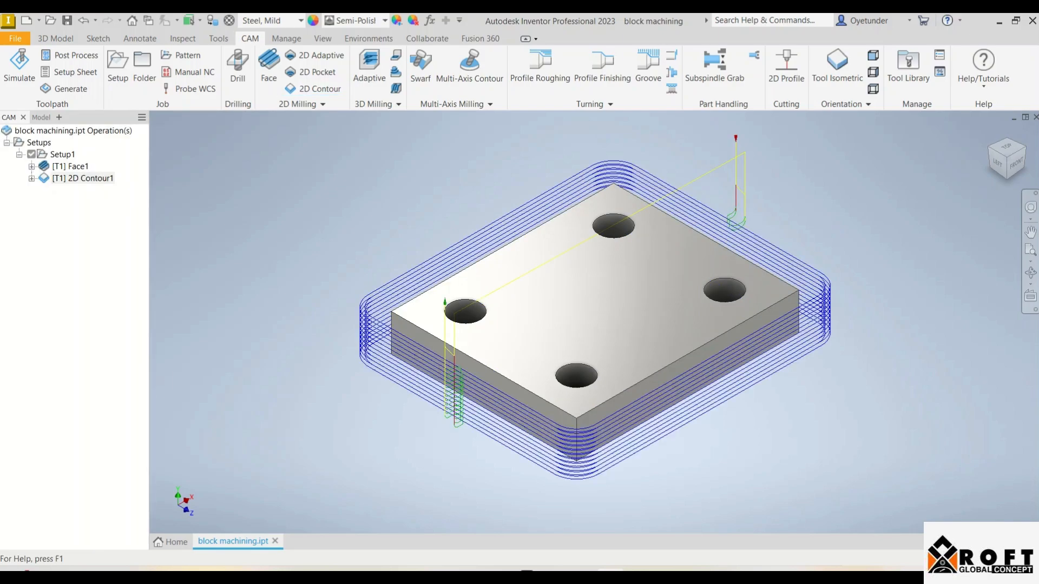
Simulate the 2D contour operation around the block's sides and close the simulation
right_click(51, 178)
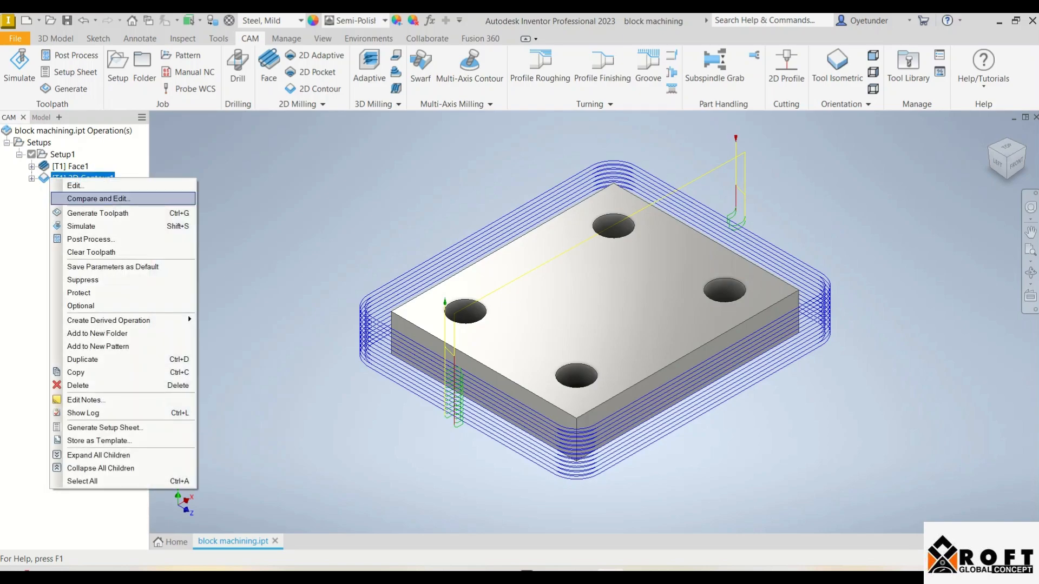
left_click(97, 227)
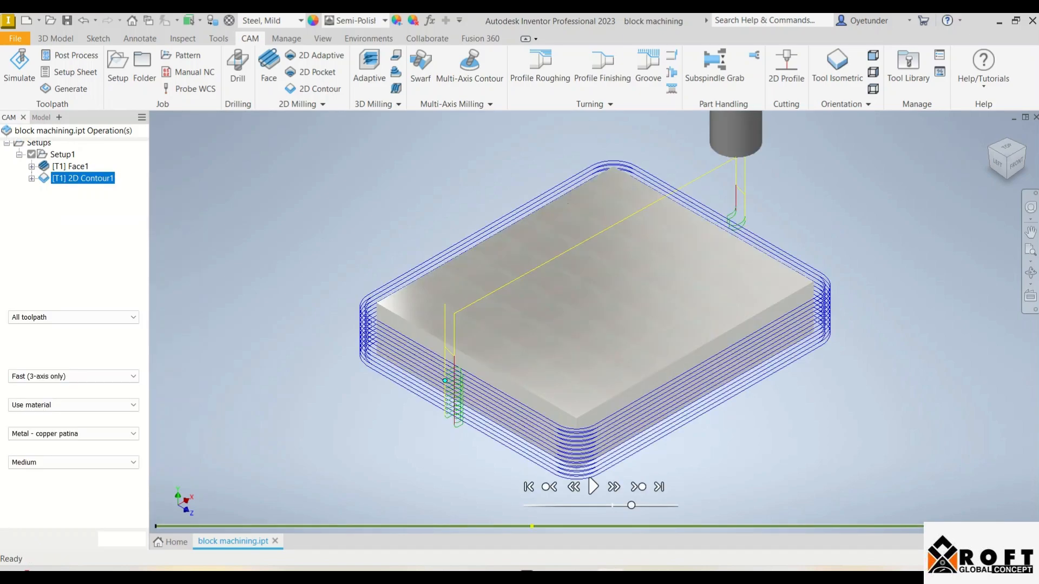
left_click(594, 487)
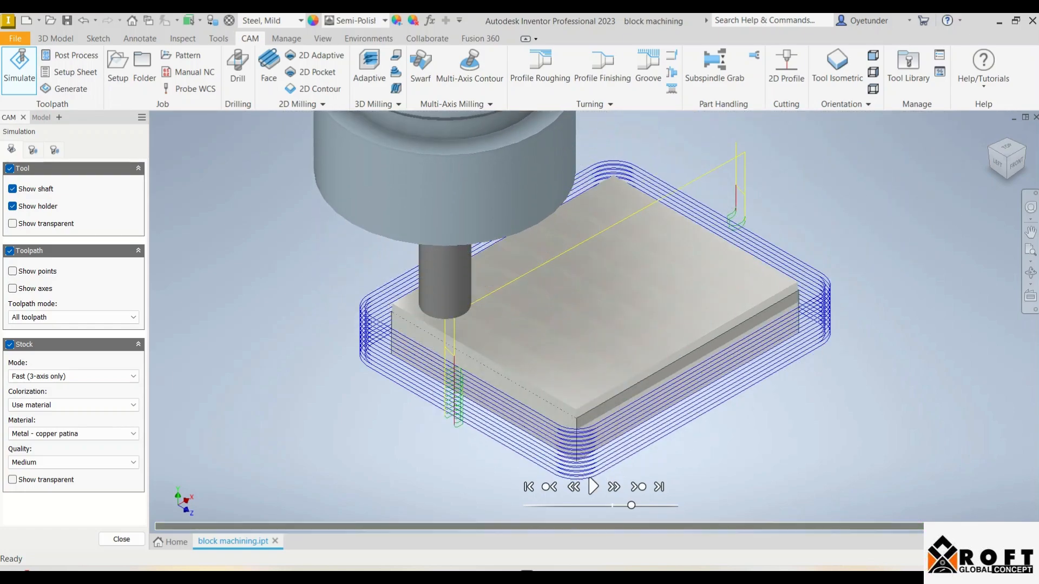
left_click(122, 539)
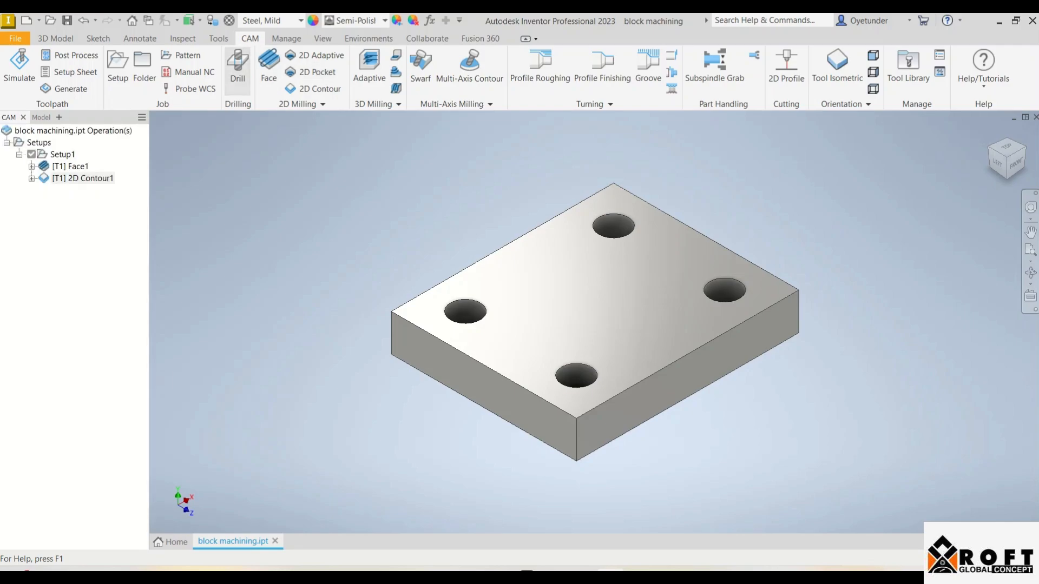
Start a Drill operation and narrow the tool library to drills of any kind
left_click(237, 68)
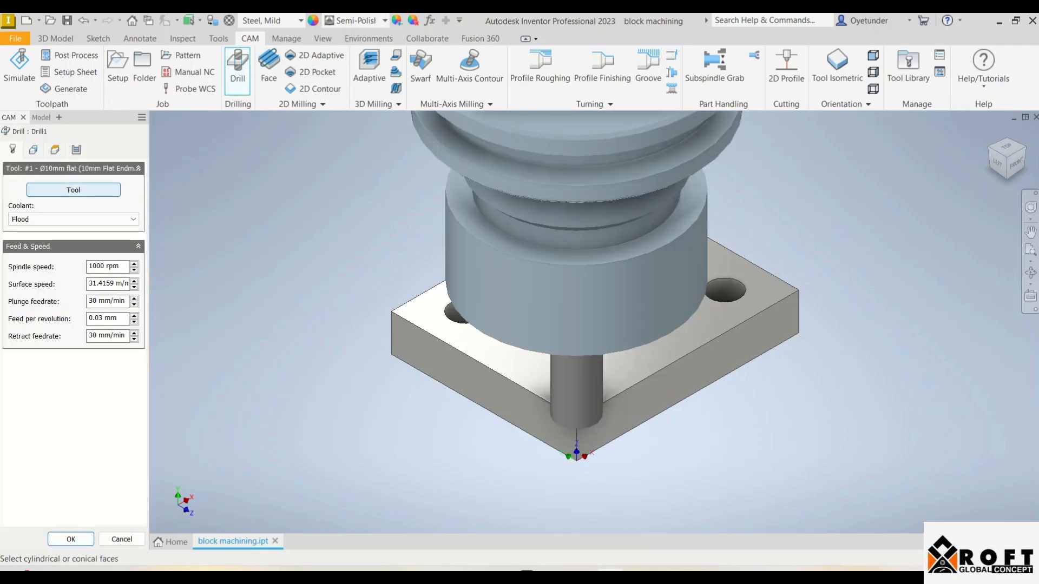
left_click(74, 190)
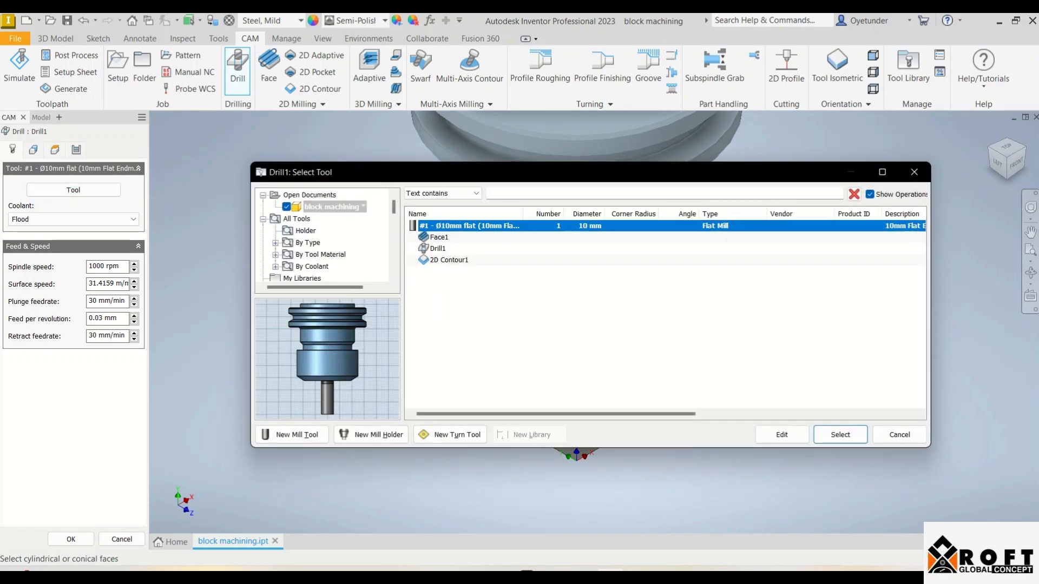
scroll(325, 238, "down", 1)
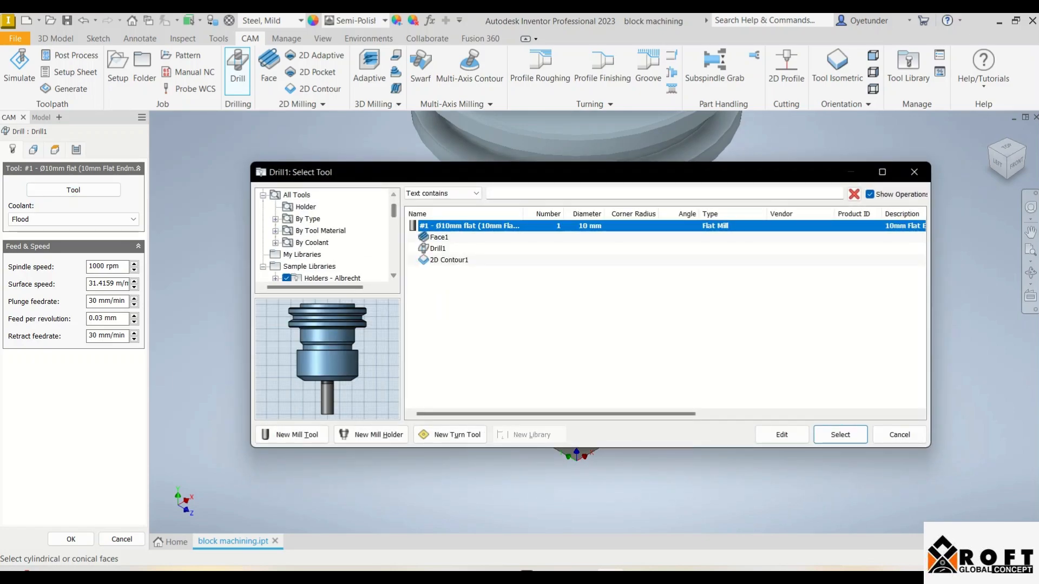
left_click(307, 219)
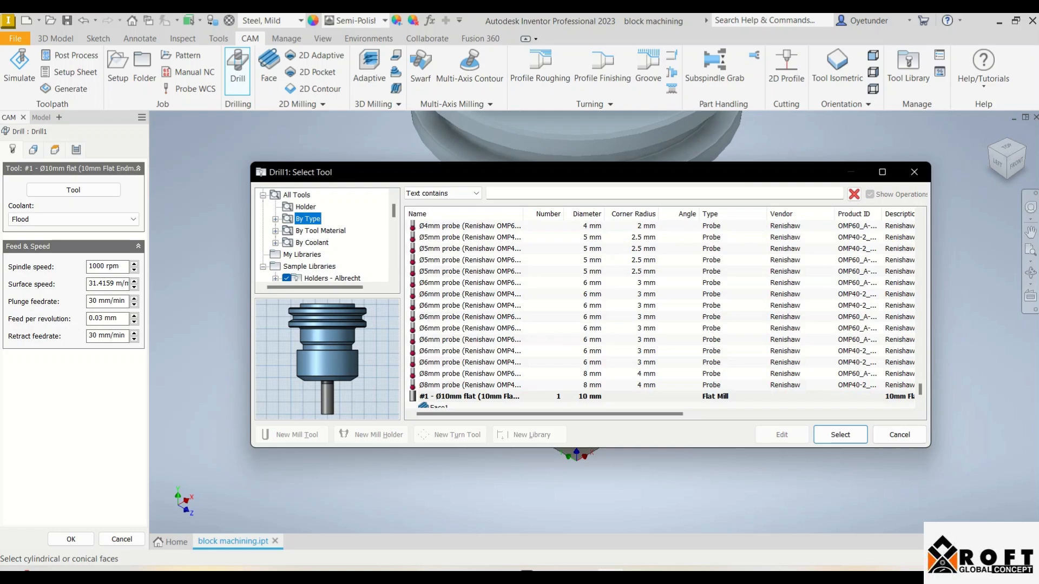
left_click(275, 219)
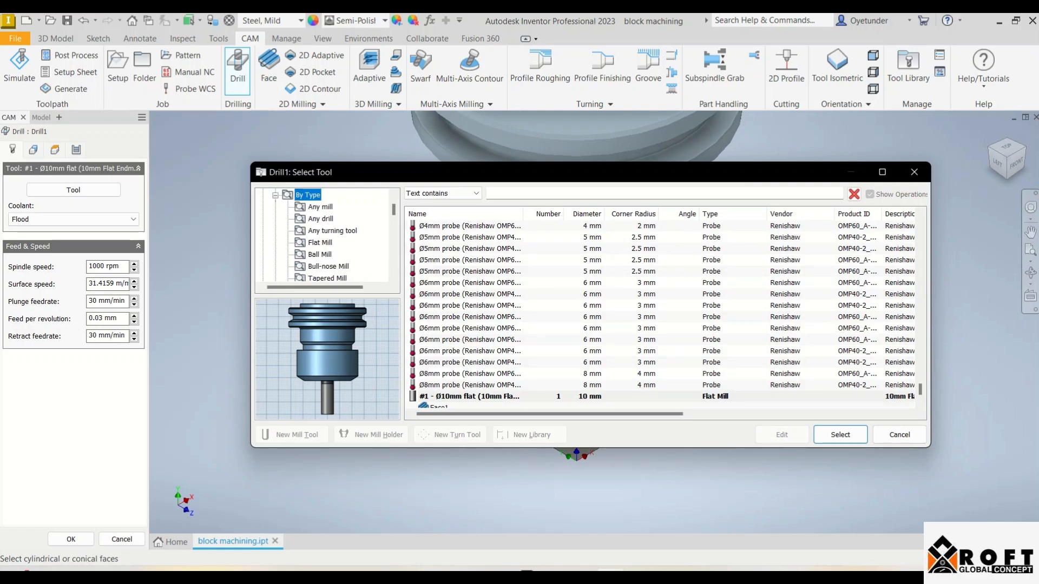
left_click(320, 219)
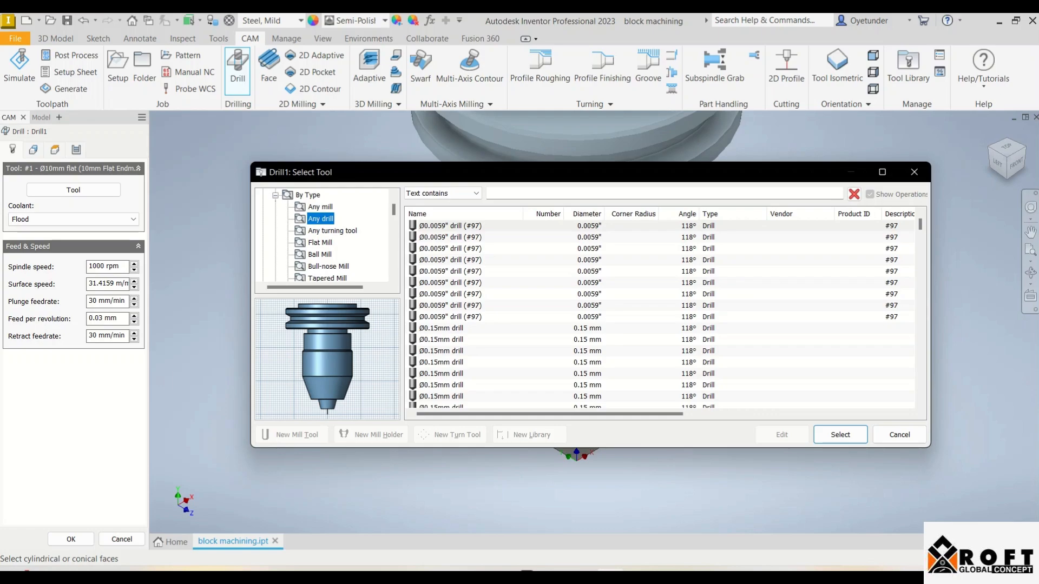
Find the Ø8mm drill with a 118° angle in the drill list and assign it to the drilling operation
scroll(660, 314, "down", 6)
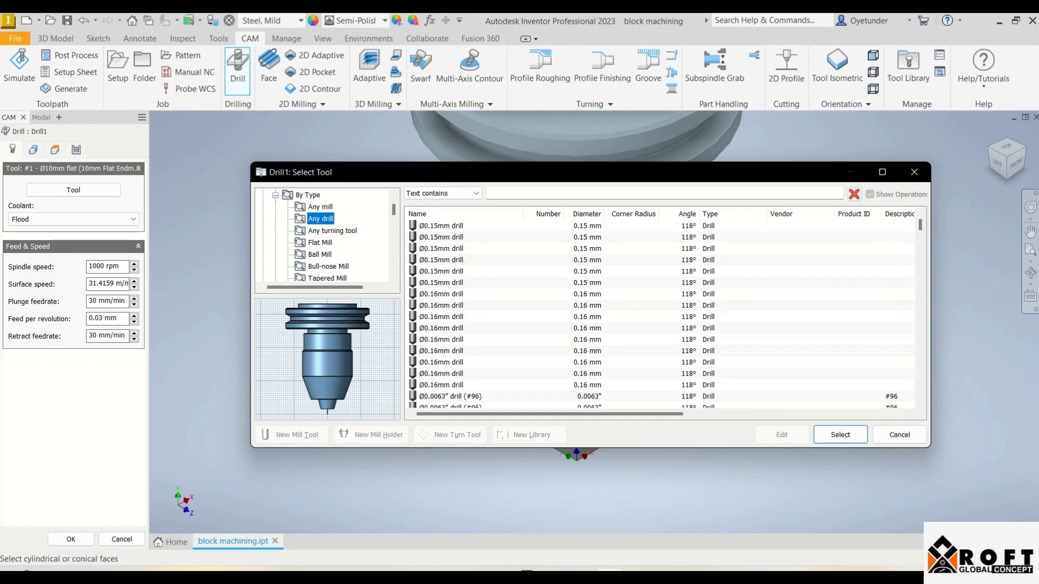
scroll(660, 314, "down", 1)
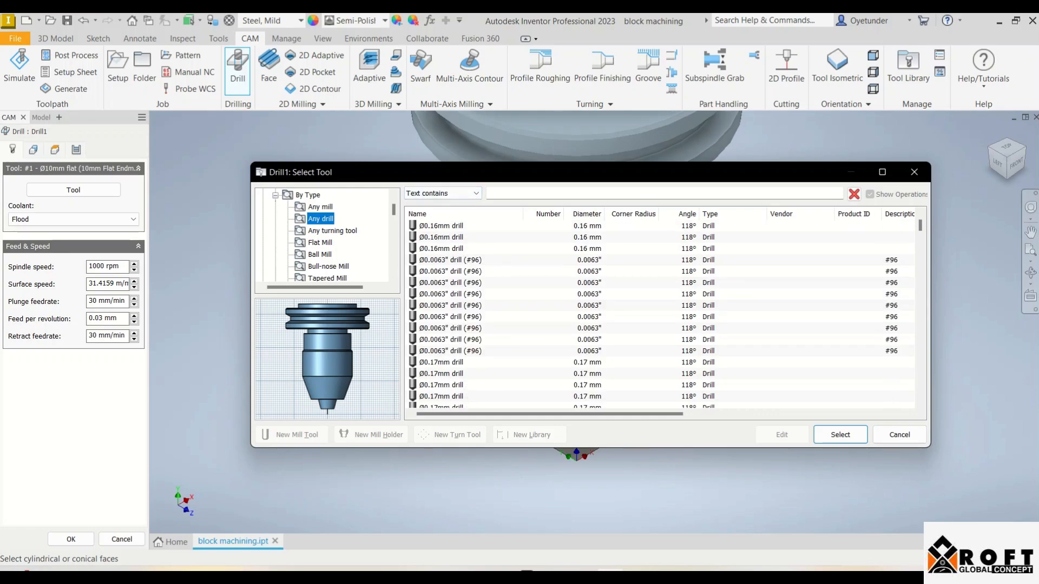
scroll(660, 314, "down", 15)
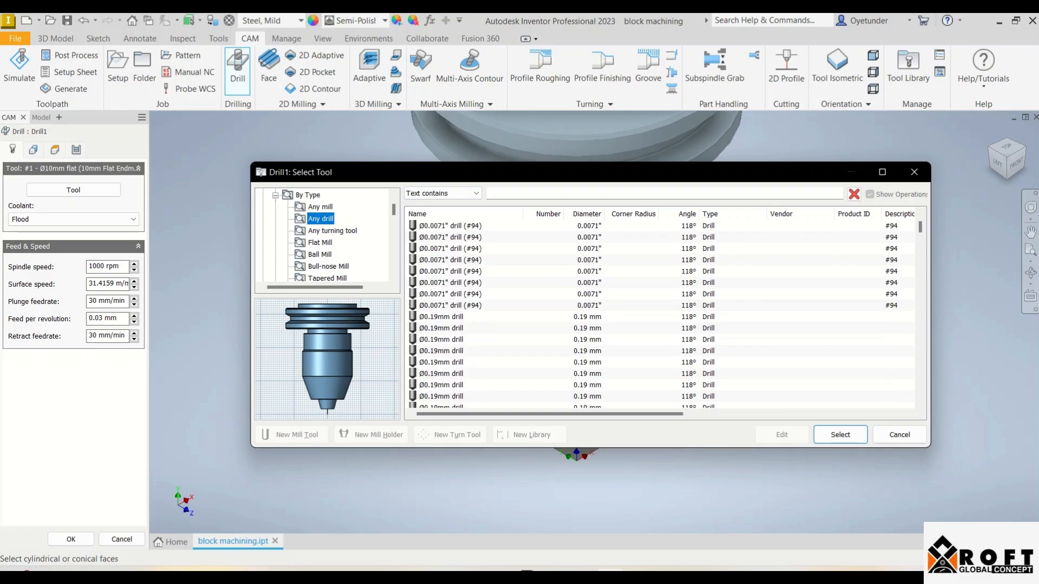
scroll(661, 314, "down", 20)
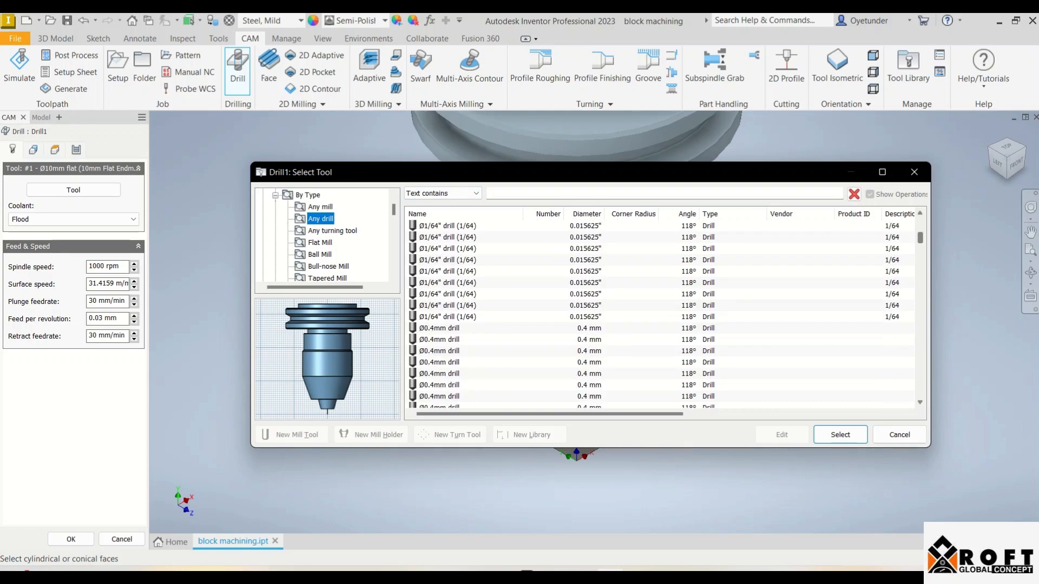
scroll(660, 314, "down", 20)
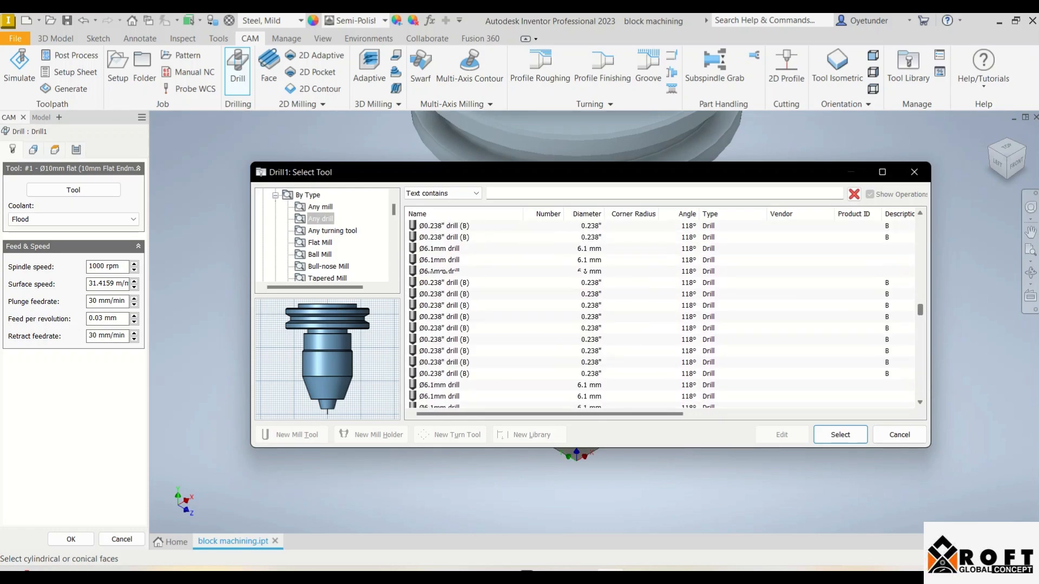
scroll(660, 314, "down", 15)
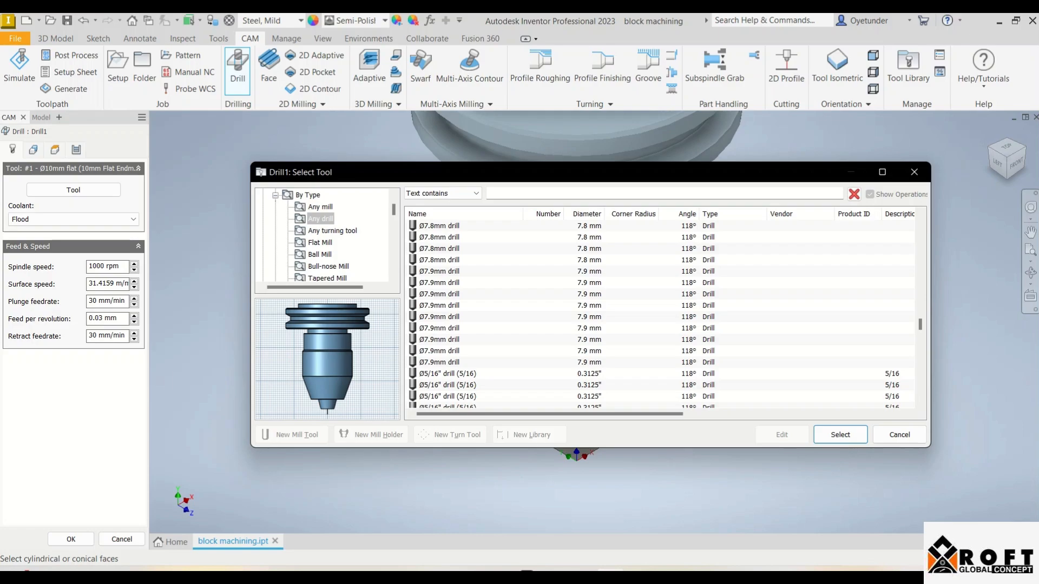
scroll(660, 314, "up", 1)
scroll(660, 314, "up", 1)
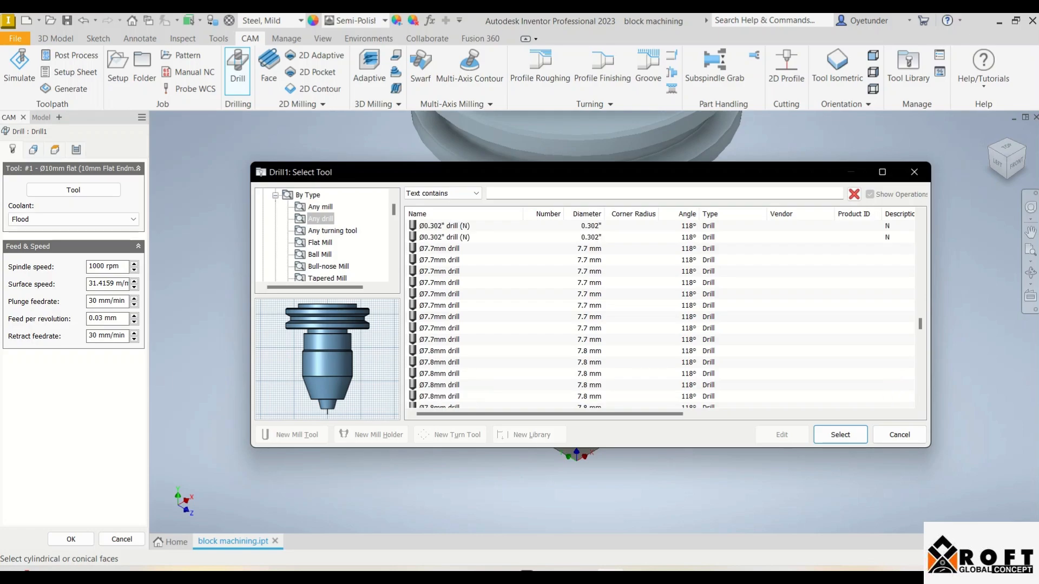
scroll(661, 314, "down", 3)
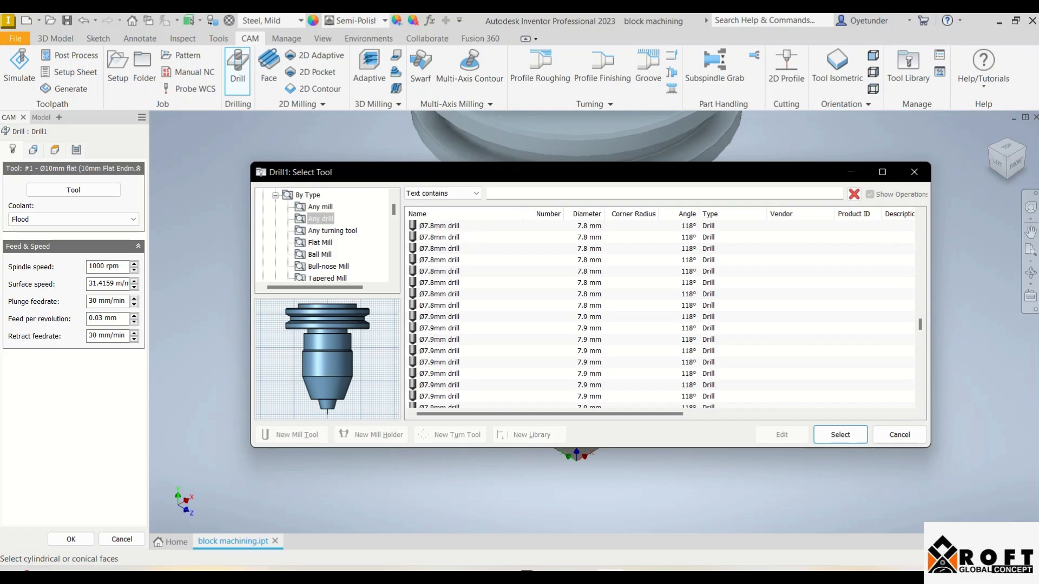
scroll(660, 314, "down", 2)
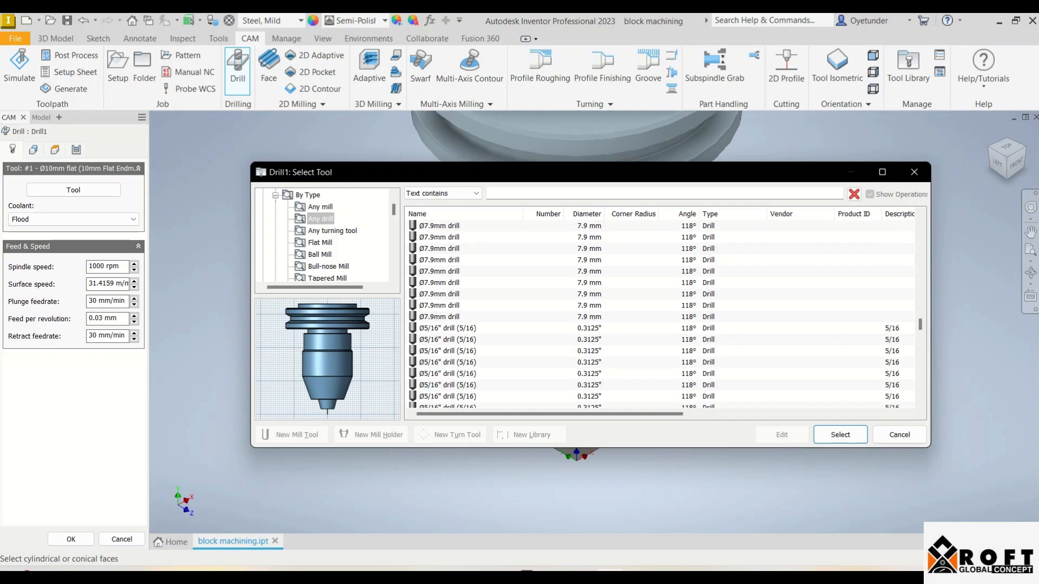
scroll(660, 313, "down", 3)
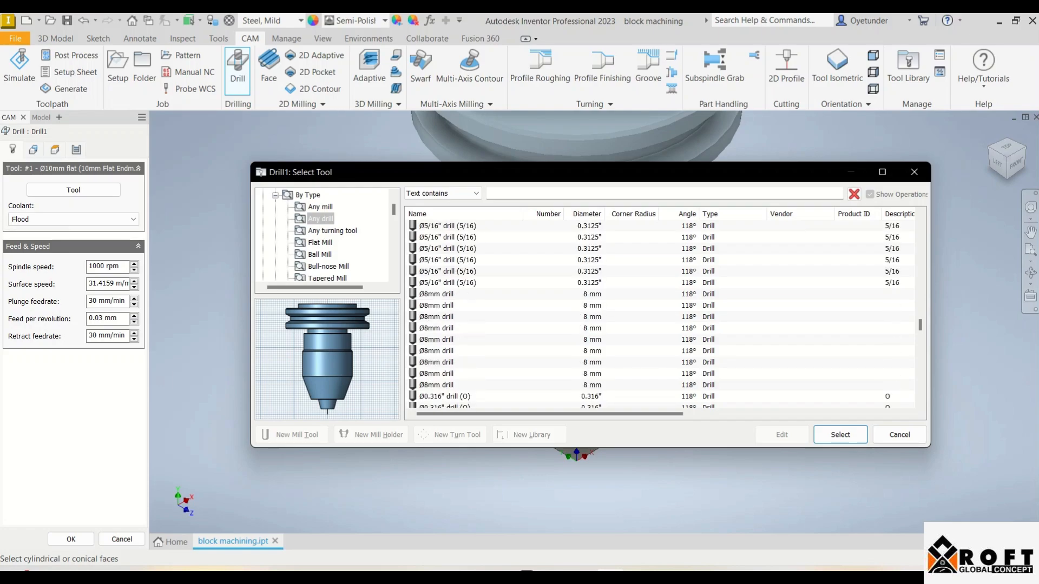
left_click(437, 294)
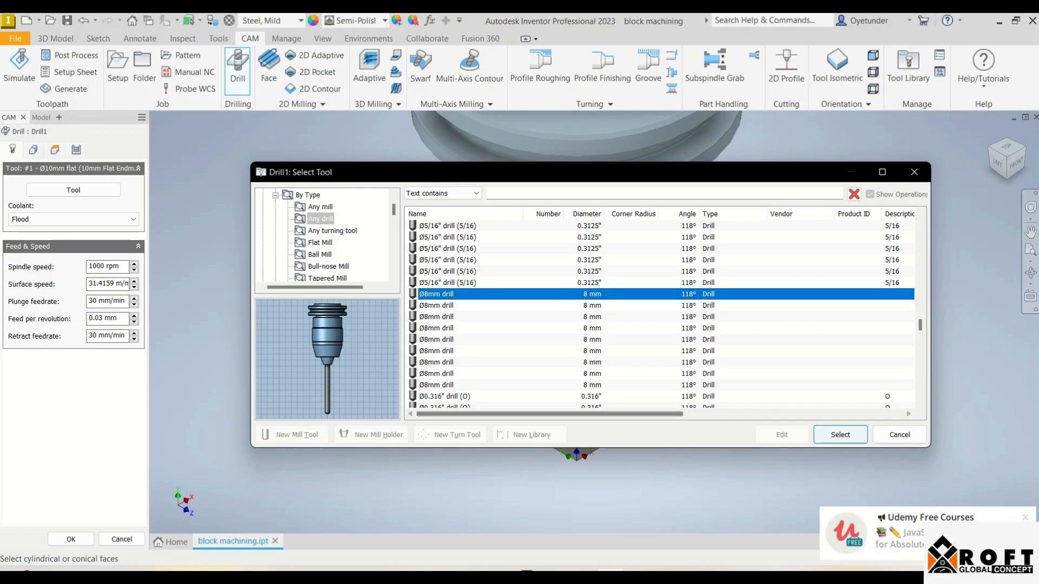
left_click(840, 435)
scroll(545, 317, "down", 4)
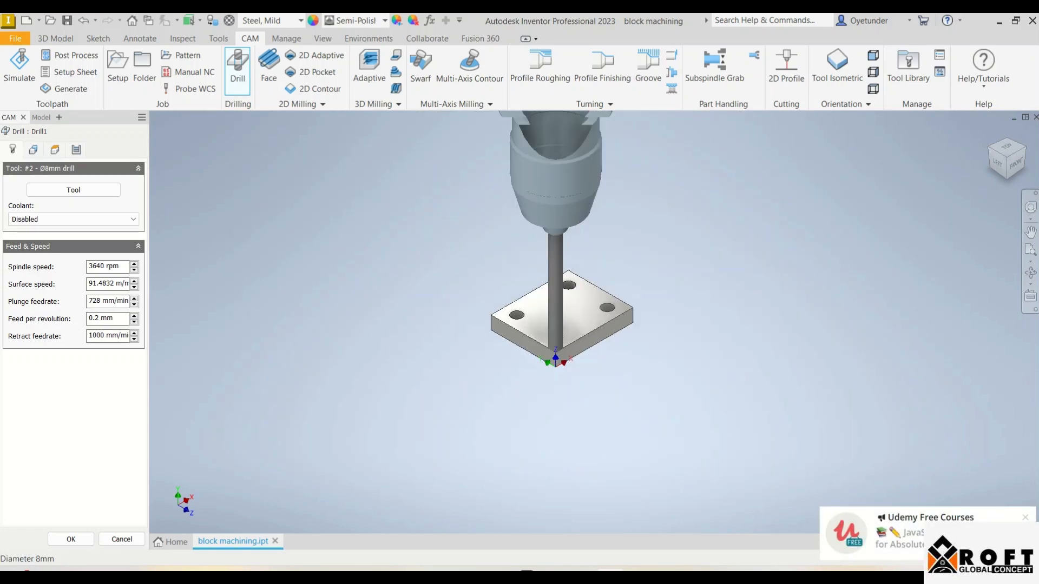
scroll(545, 313, "down", 2)
scroll(545, 314, "up", 6)
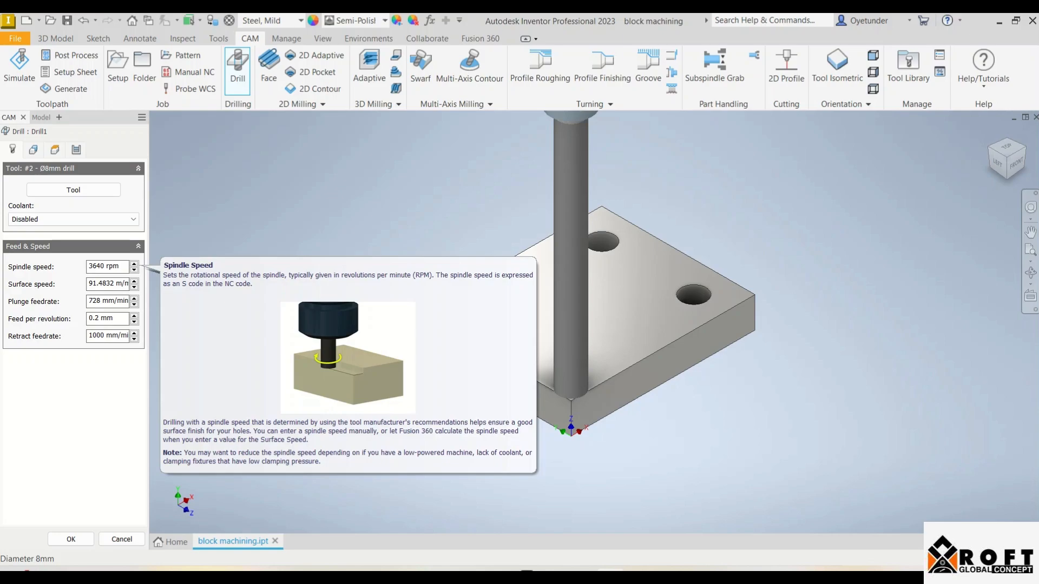
Set the drill's spindle speed to 300 rpm and its plunge feedrate to 25 mm/min
left_click(119, 266)
type("1")
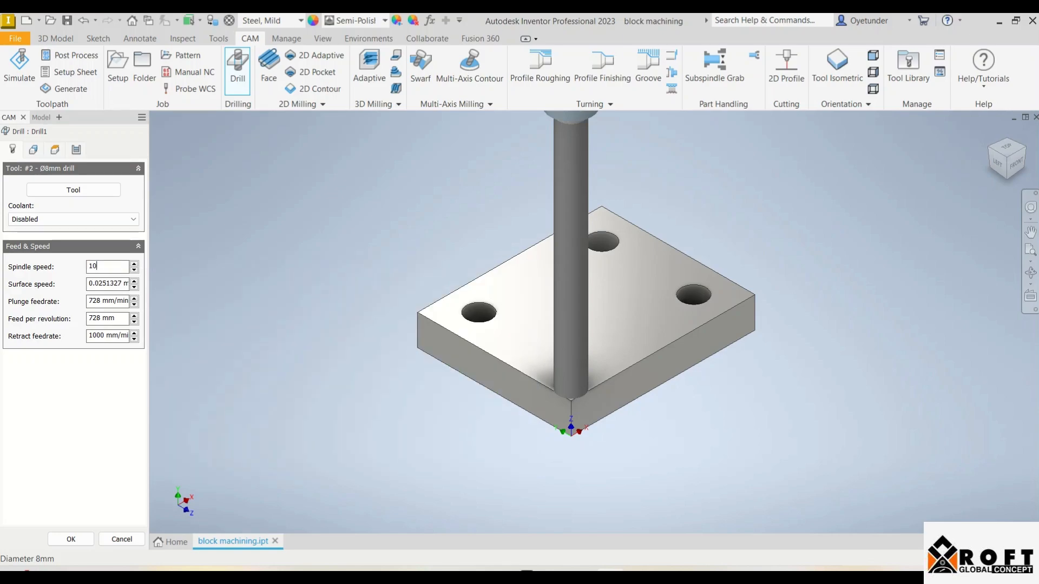
key("BackSpace")
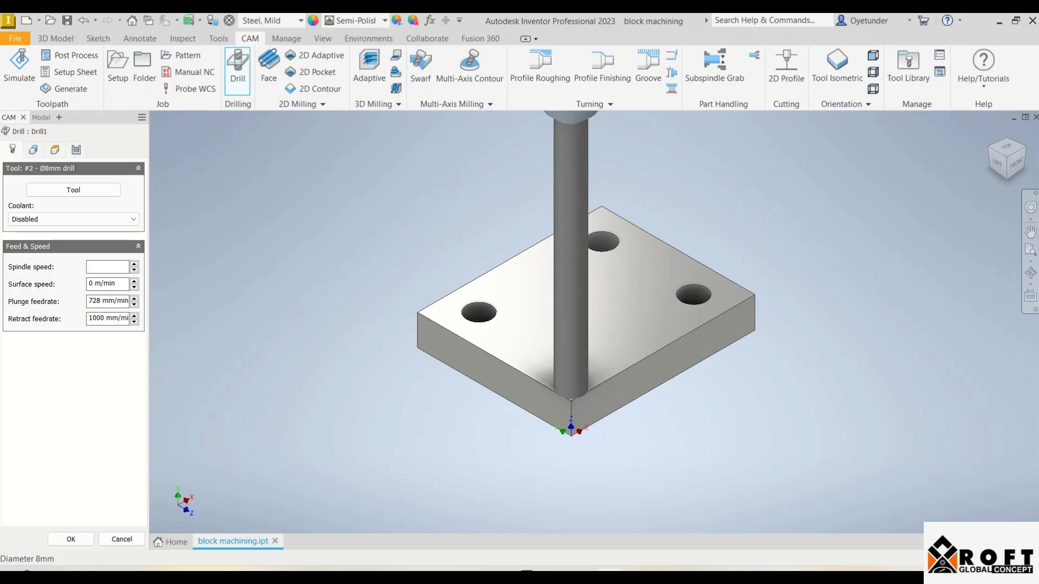
type("300")
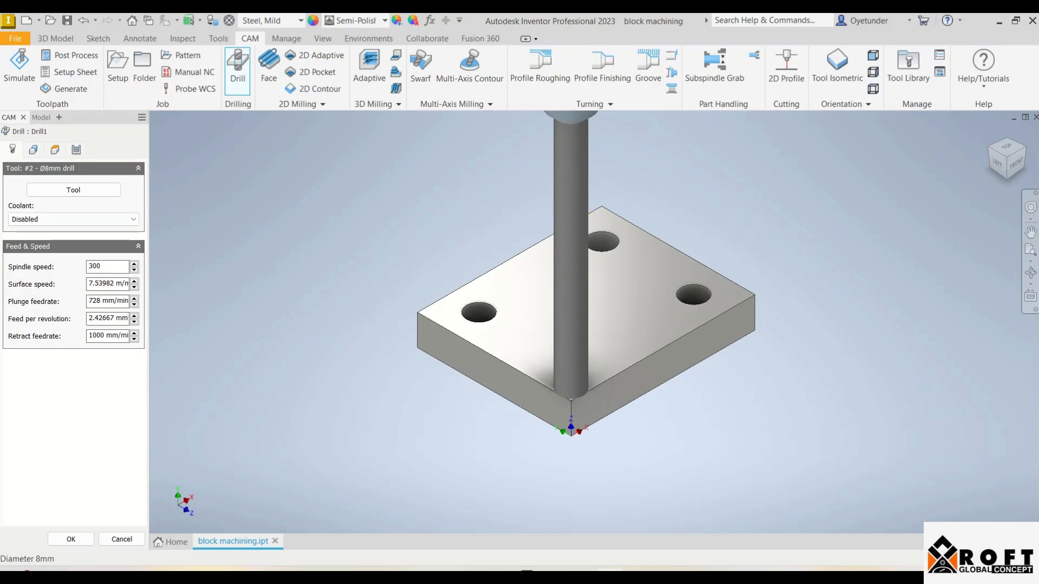
left_click(109, 300)
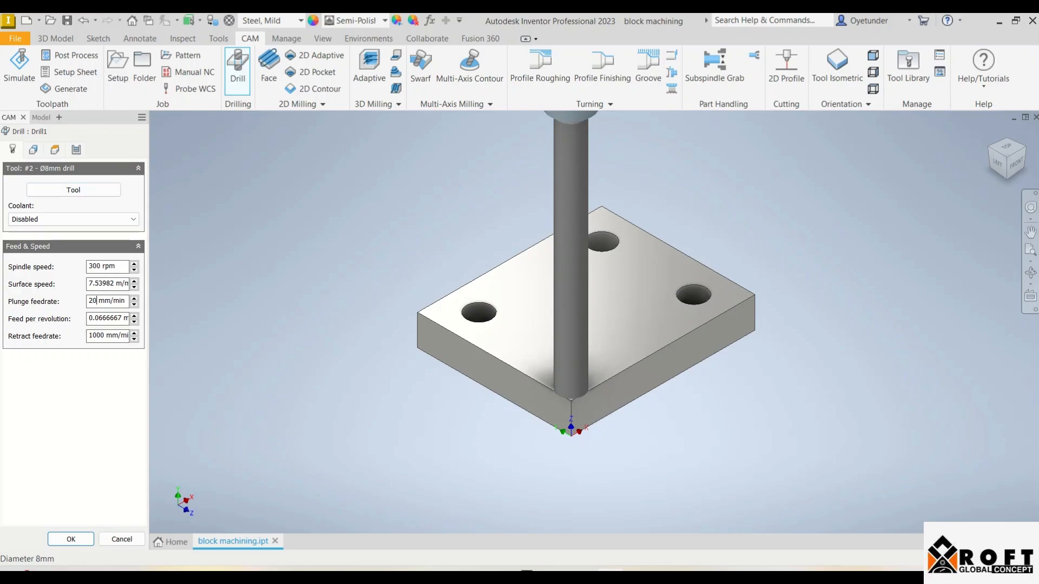
key("BackSpace")
type("5")
Pick one hole face, include all holes of the same diameter, and use Optimize order for the drilling sequence
left_click(33, 149)
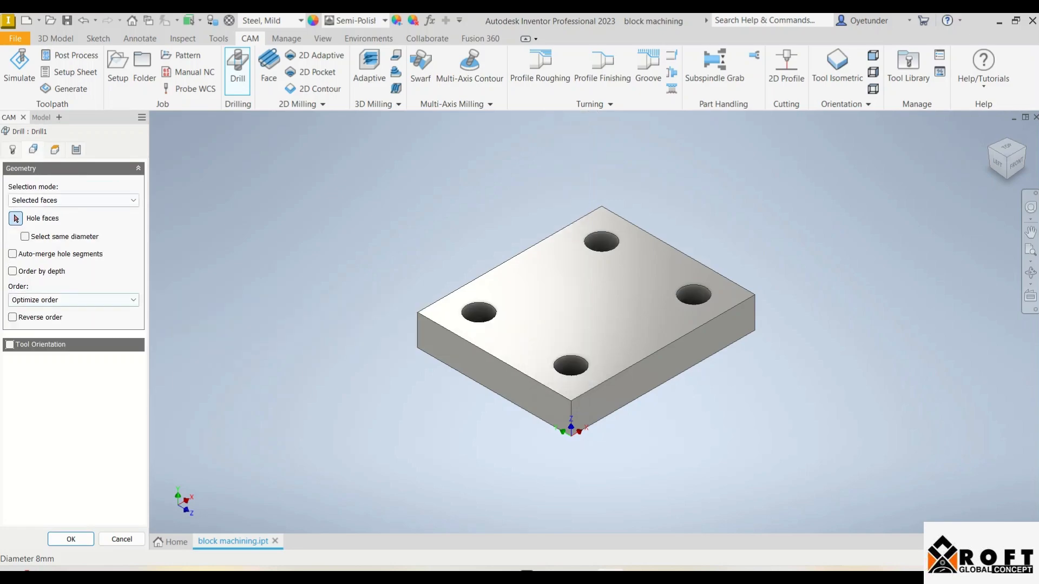
left_click(479, 314)
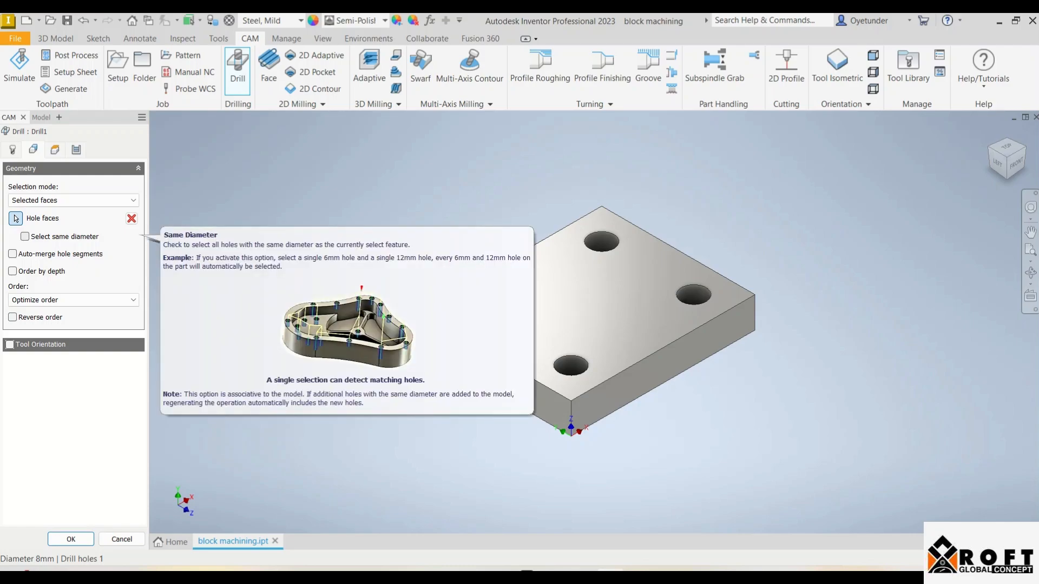
left_click(24, 237)
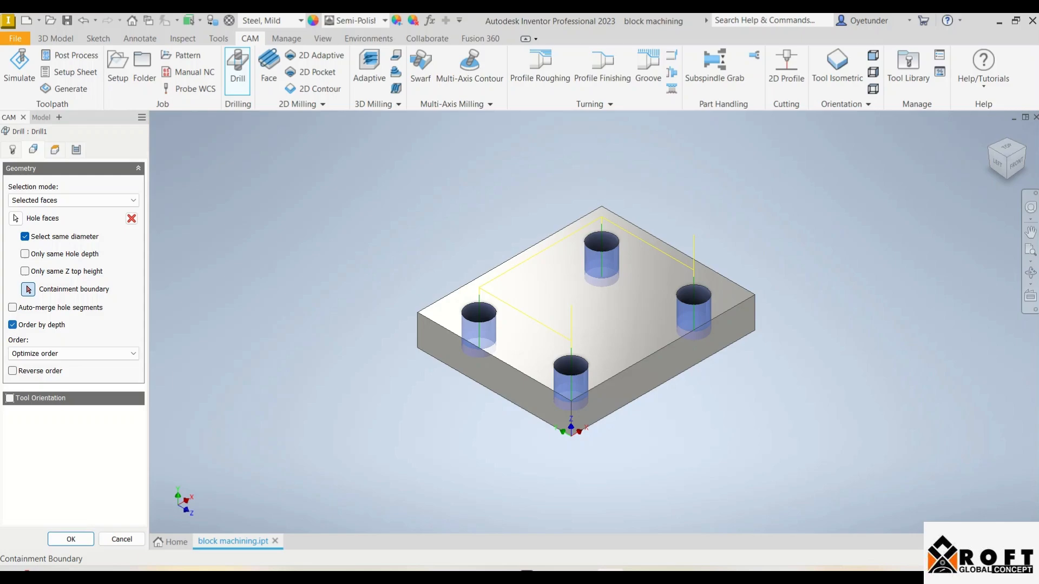
left_click(73, 354)
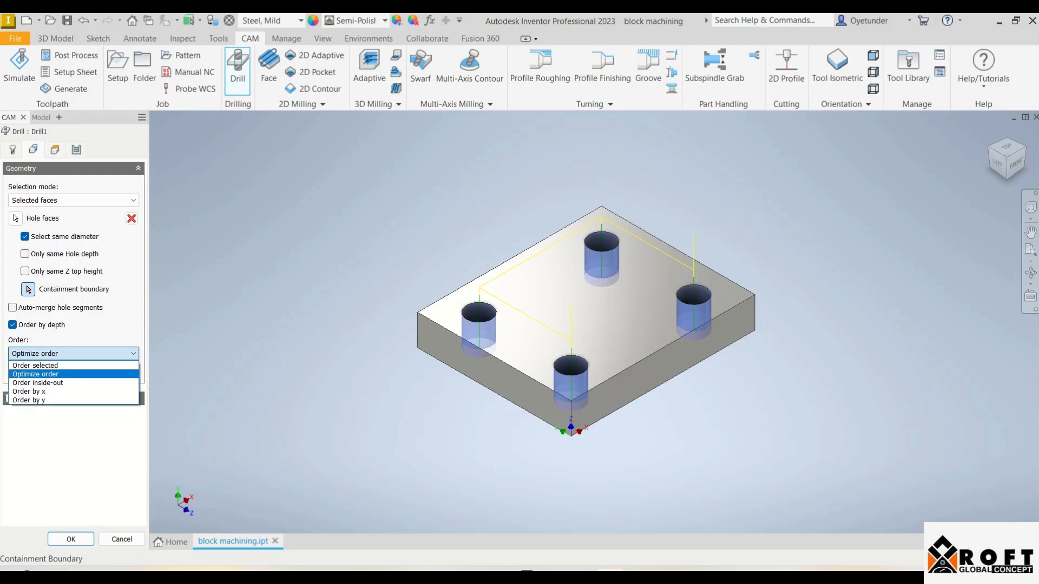
left_click(35, 375)
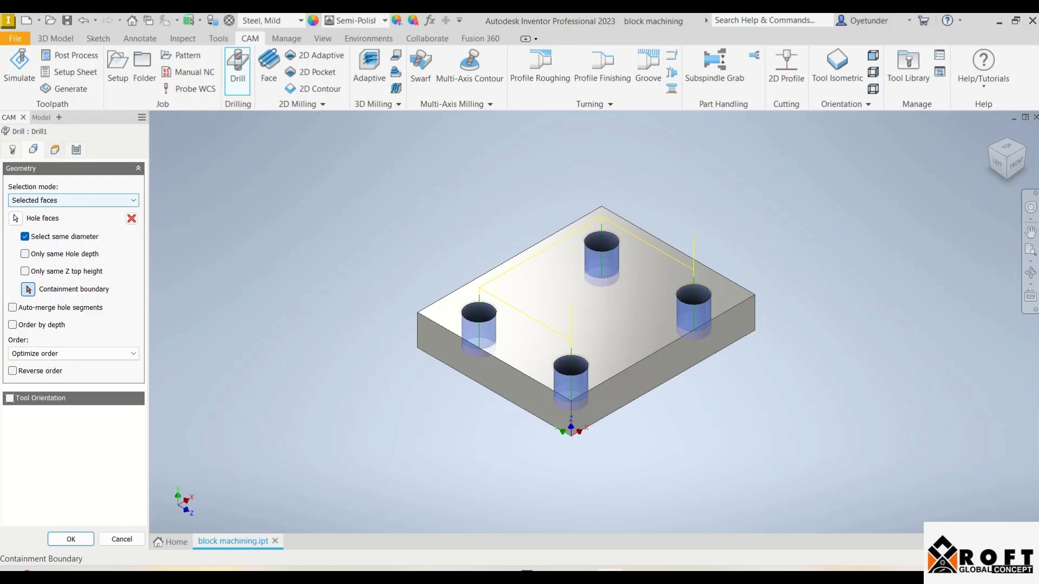
Review the drilling heights, try the available cycle types, and set the cycle to Chip breaking - partial retract
left_click(55, 149)
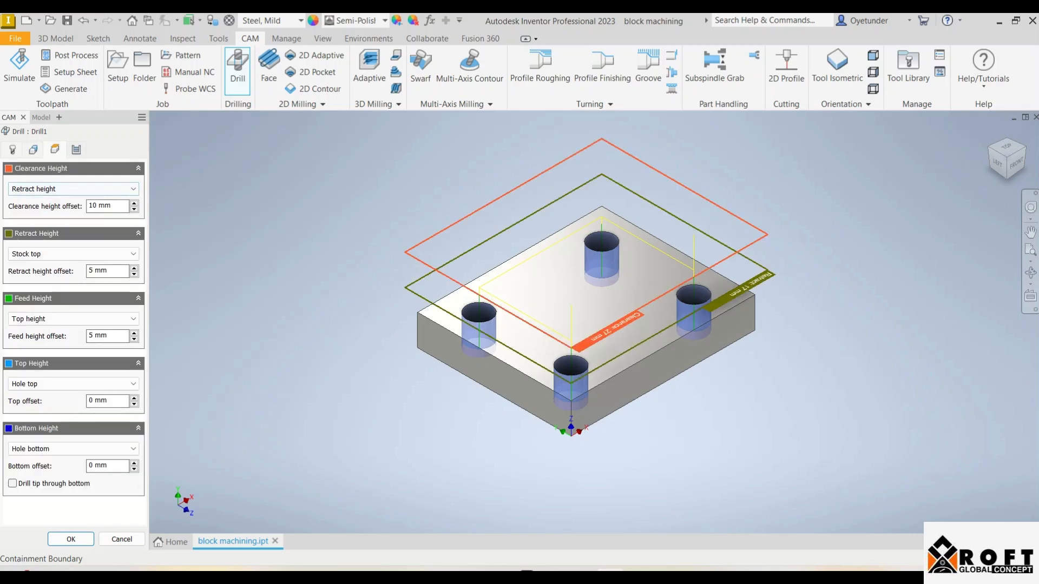
left_click(77, 150)
left_click(73, 200)
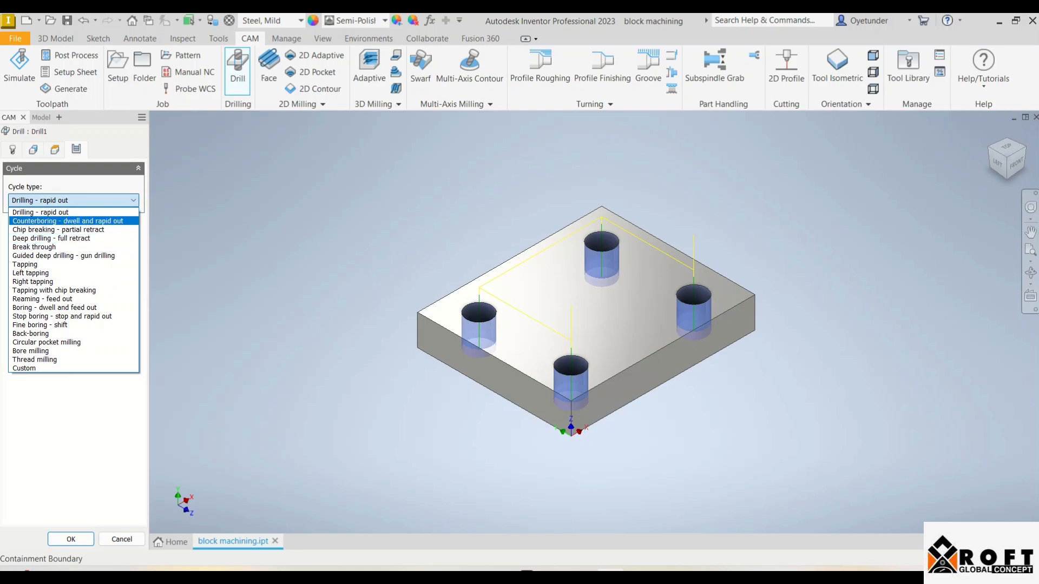
left_click(65, 213)
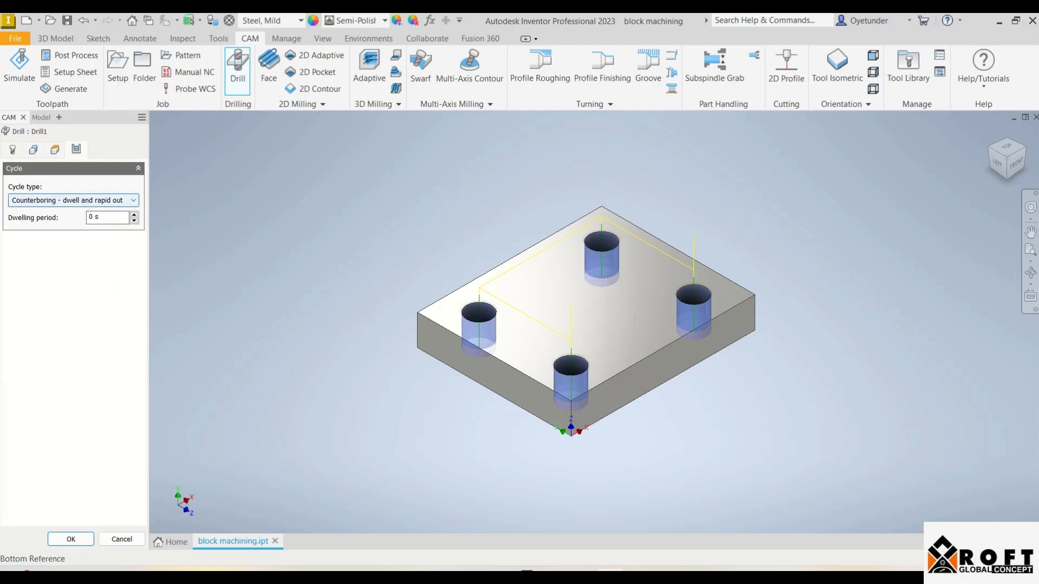
left_click(74, 200)
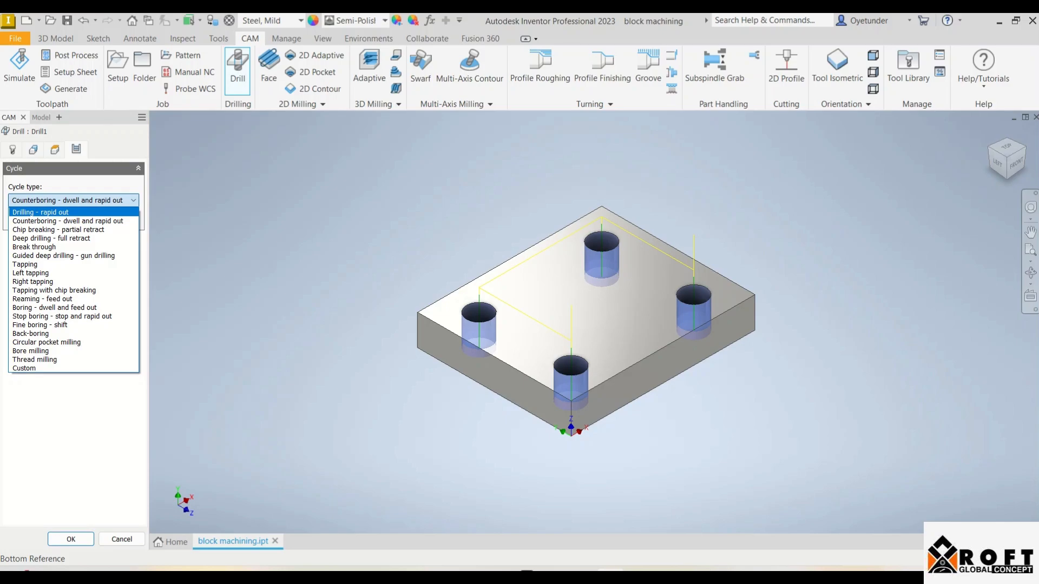
left_click(40, 212)
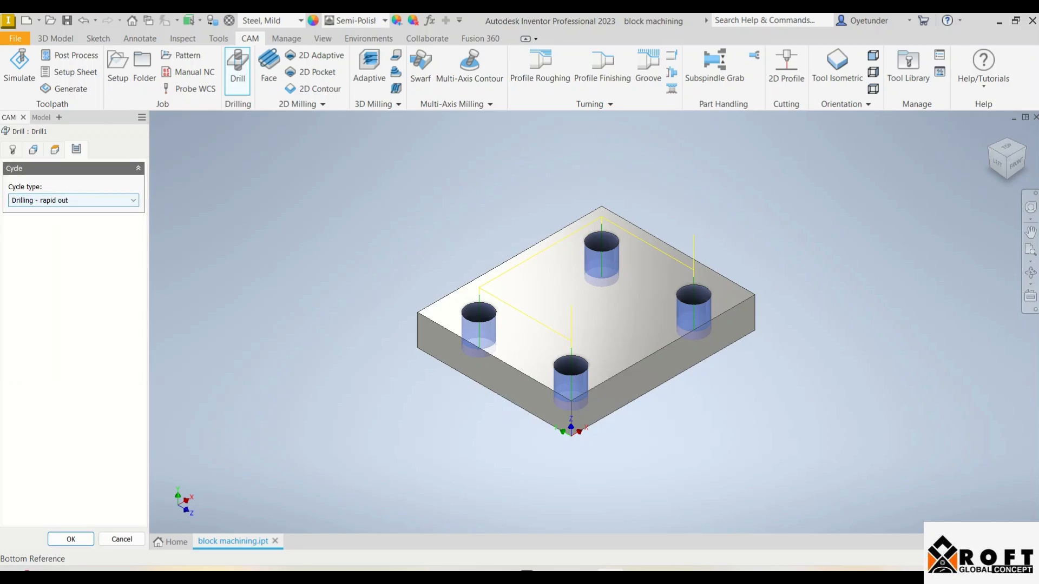
left_click(74, 200)
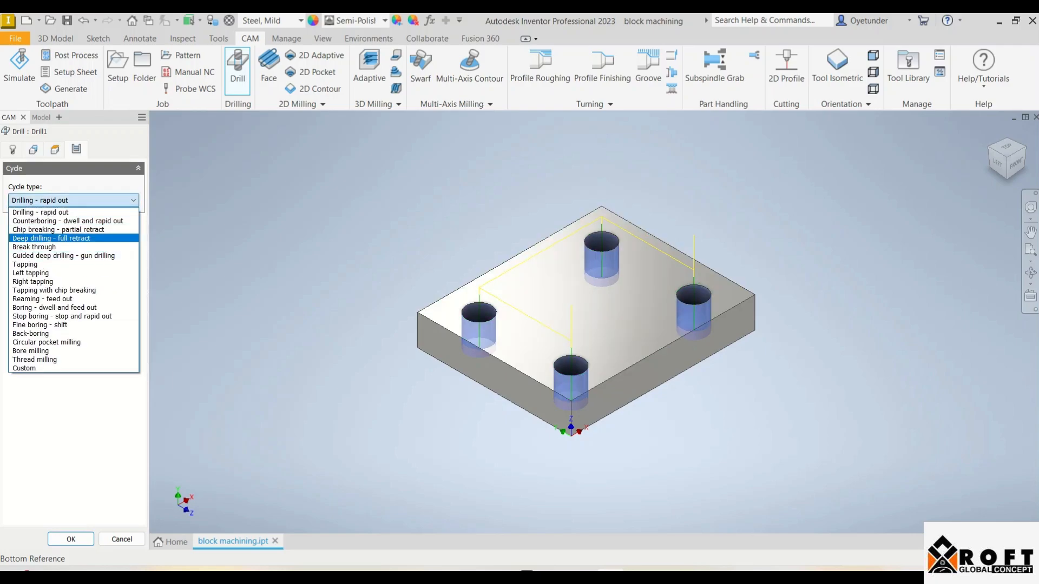
left_click(57, 229)
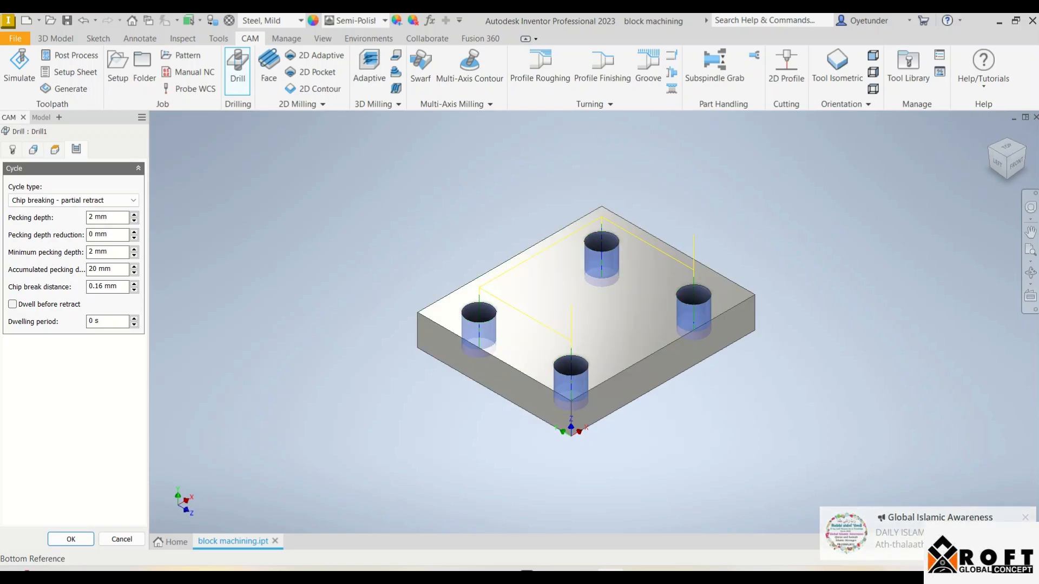
Accept the drilling operation with its chip-breaking cycle and run a simulation of Drill1 alone
left_click(71, 539)
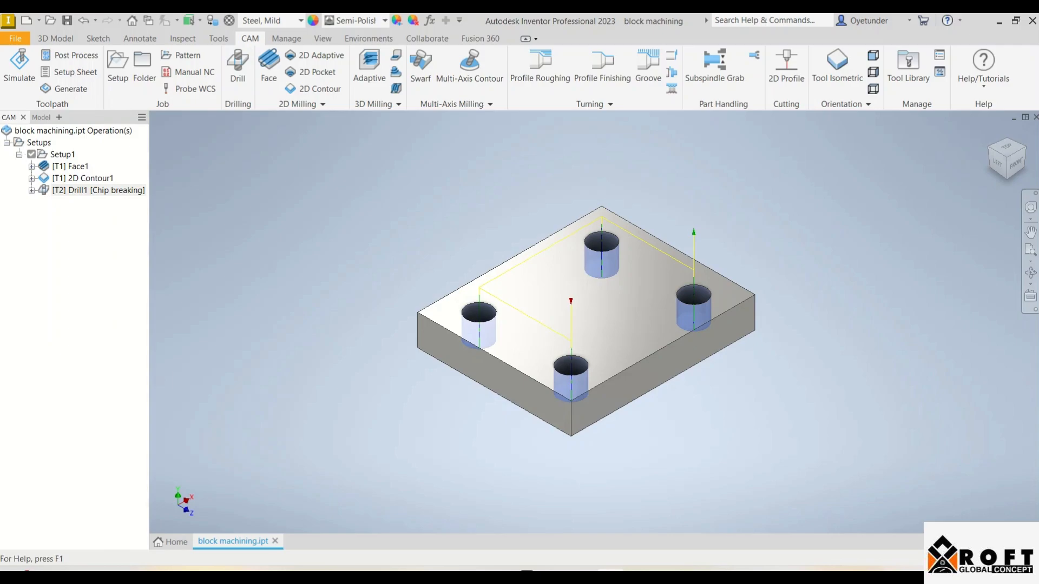
right_click(54, 190)
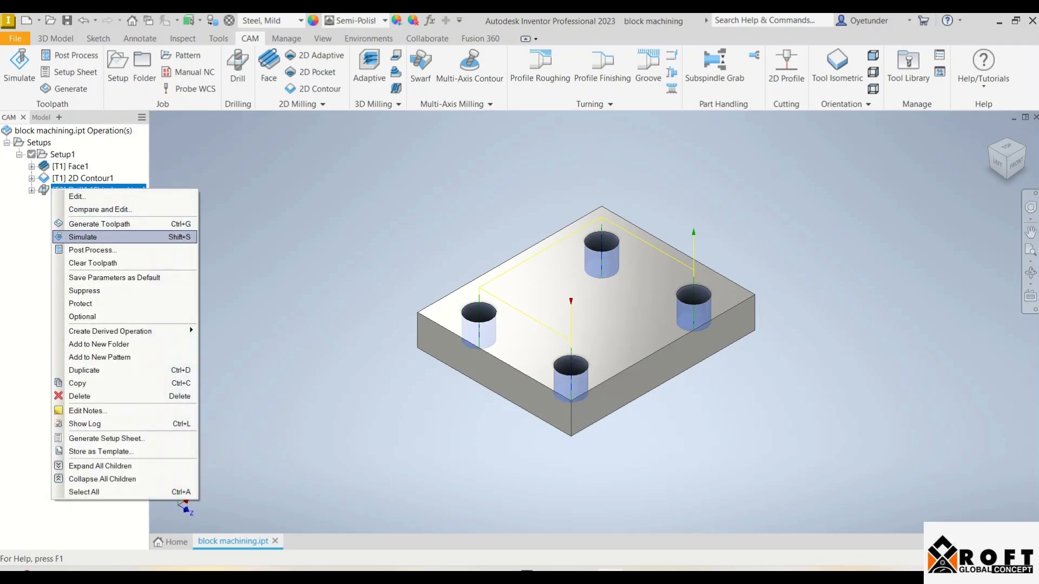
left_click(82, 237)
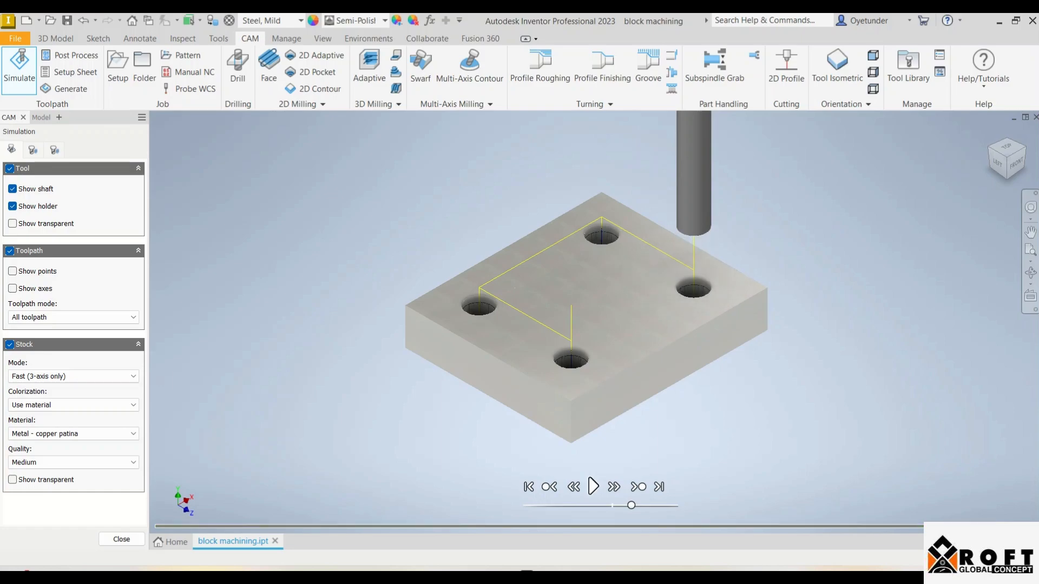
scroll(604, 359, "down", 5)
scroll(604, 359, "up", 6)
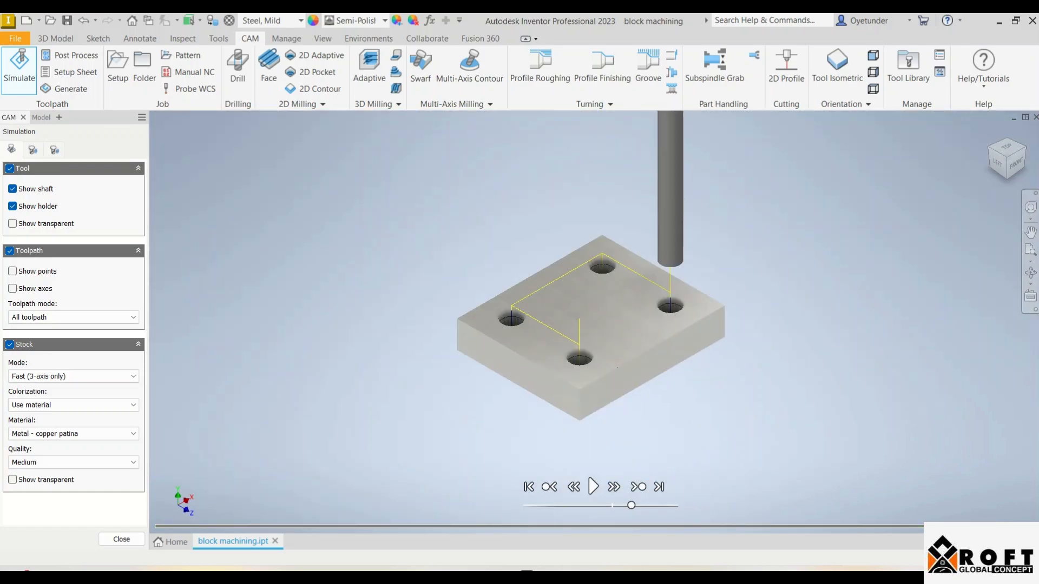
left_click(121, 540)
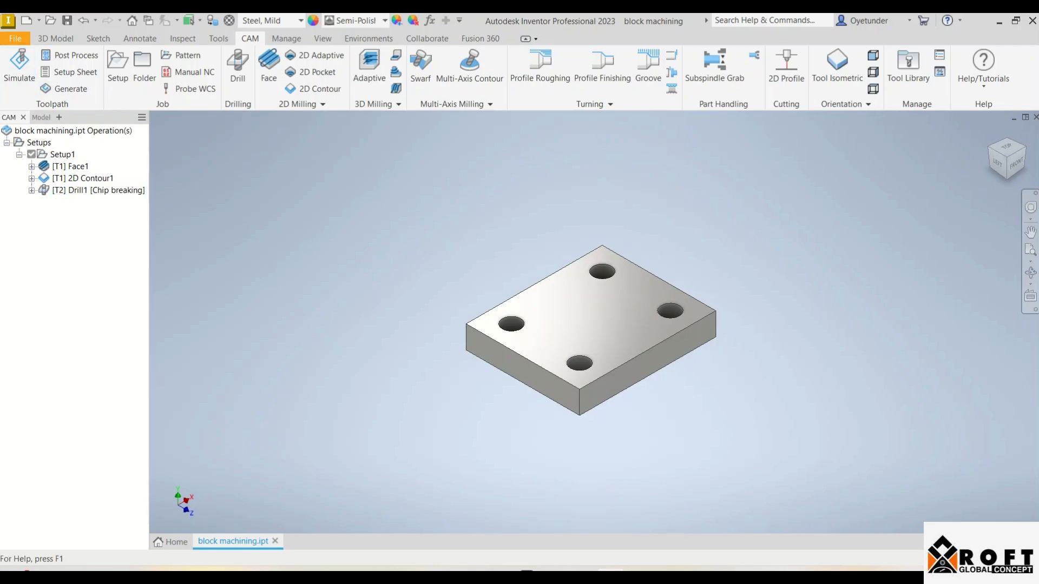
Simulate all operations of Setup1 from start to finish, with the stock colorized by Operation and the toolpath hidden
left_click(19, 68)
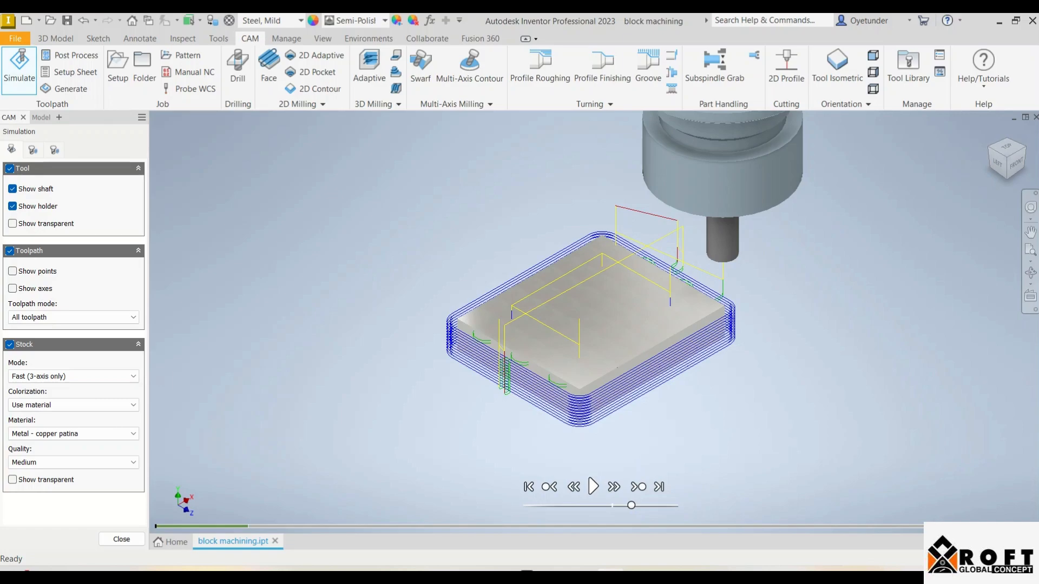
left_click(73, 405)
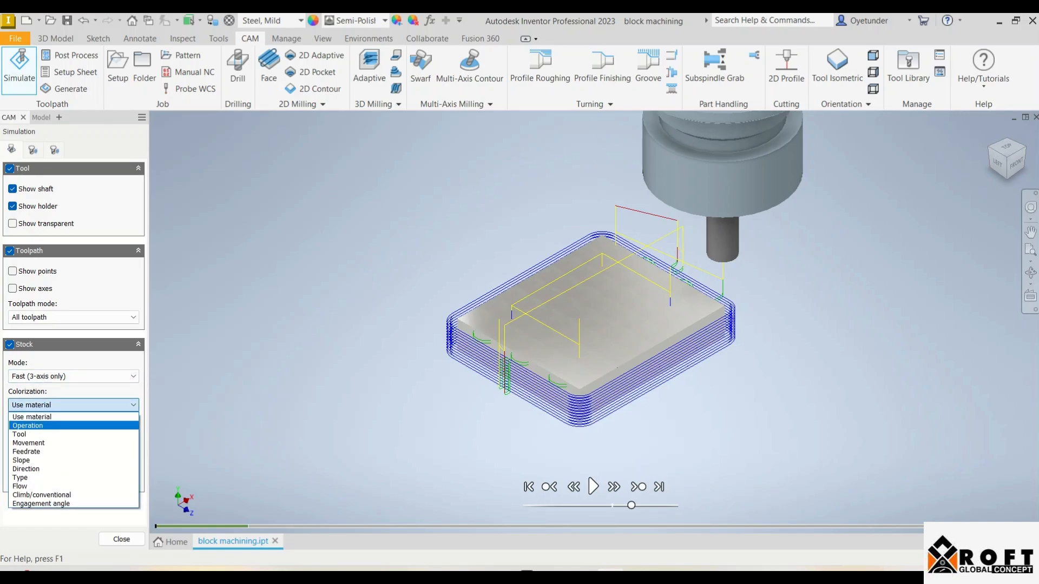
left_click(28, 425)
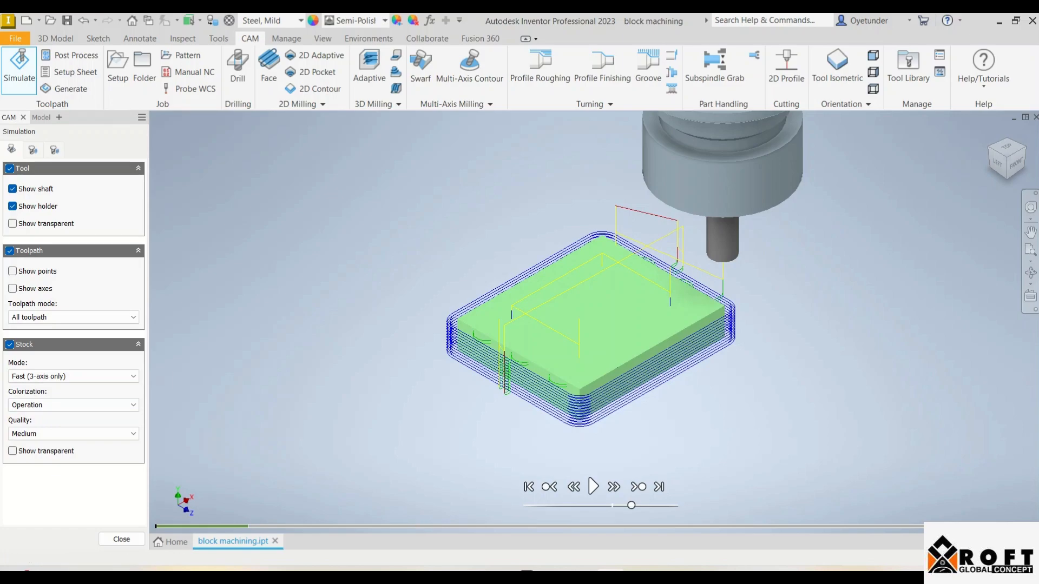
left_click(139, 251)
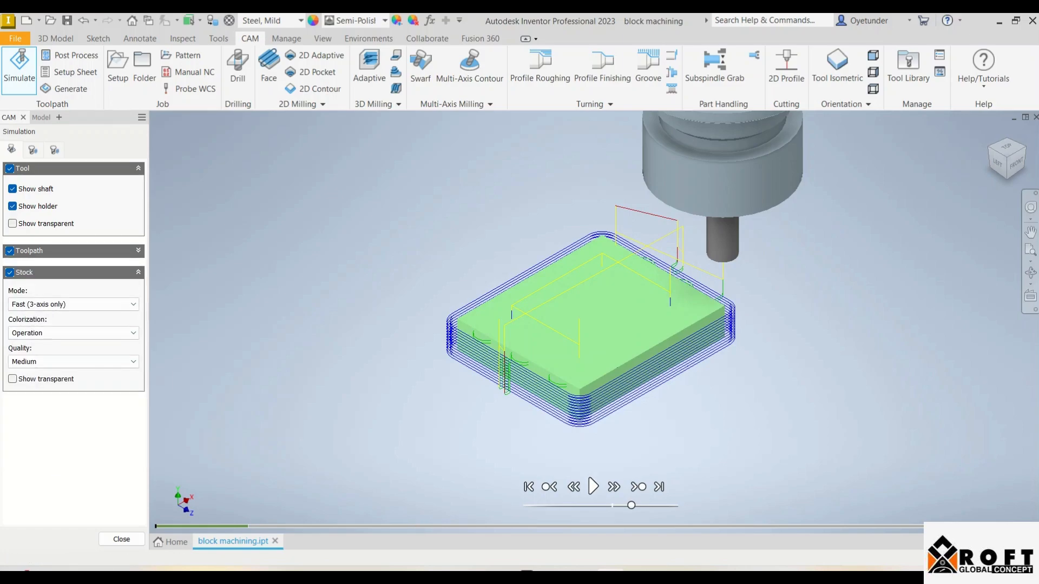
left_click(10, 250)
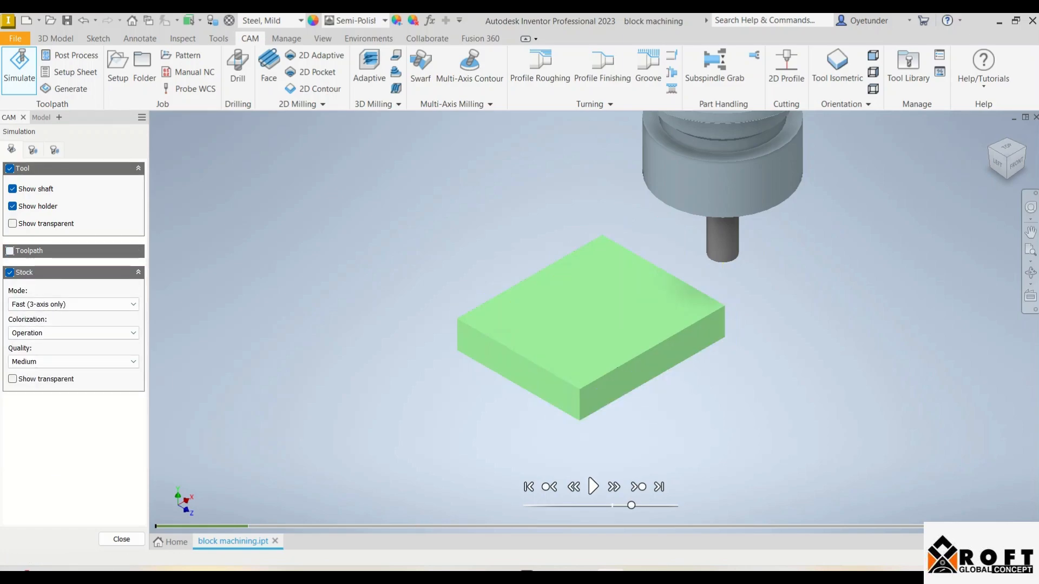
left_click(593, 488)
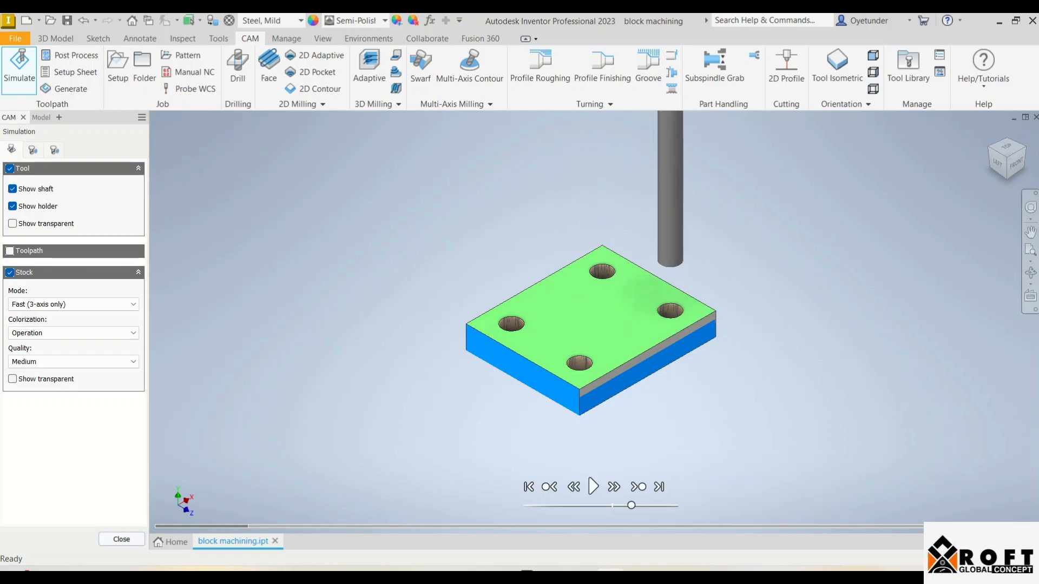
left_click(121, 539)
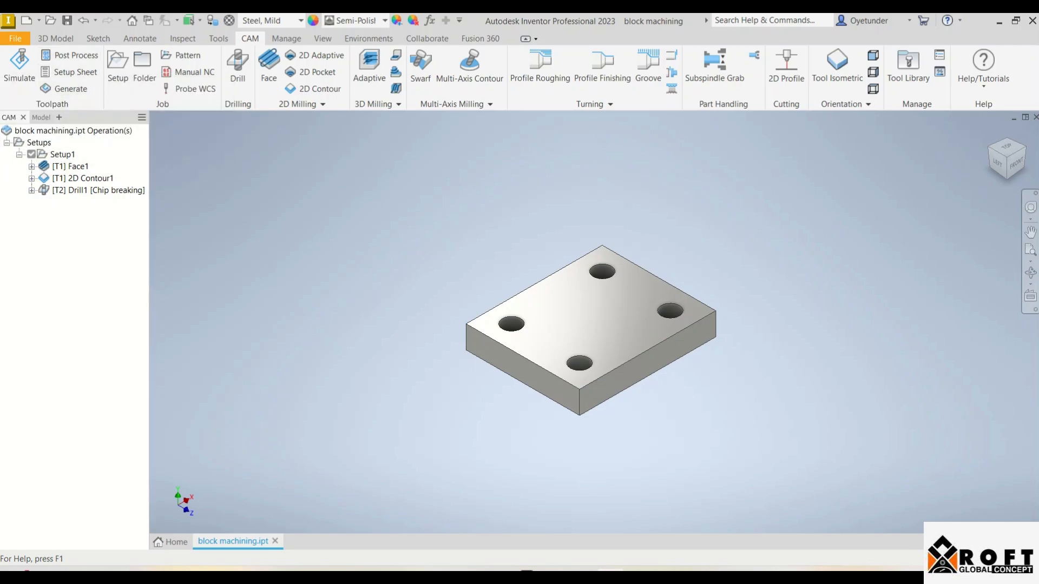
Start post processing the setup and choose the Heidenhain ISO / heidenhain iso post configuration
left_click(64, 88)
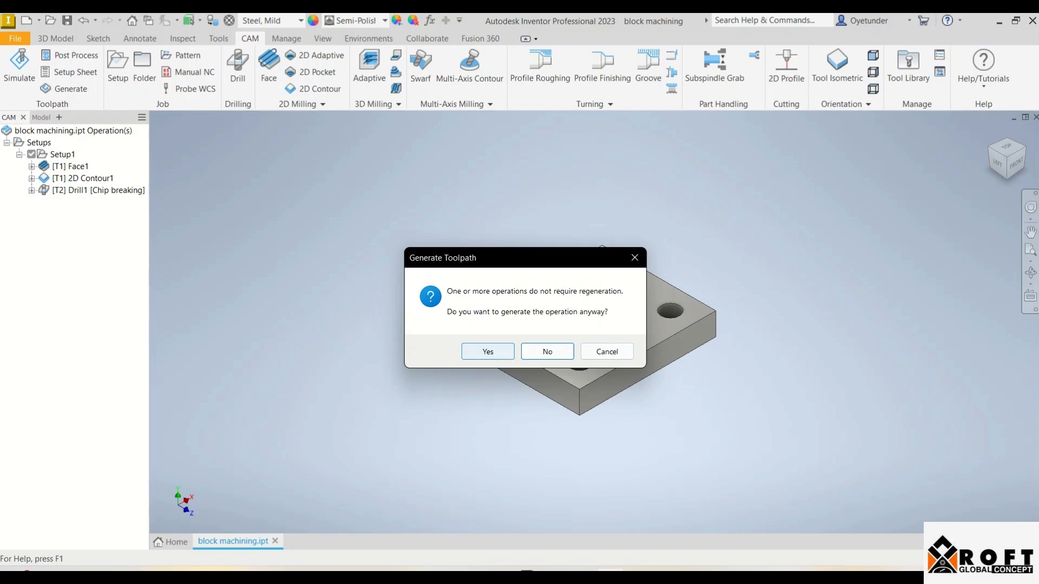
left_click(635, 258)
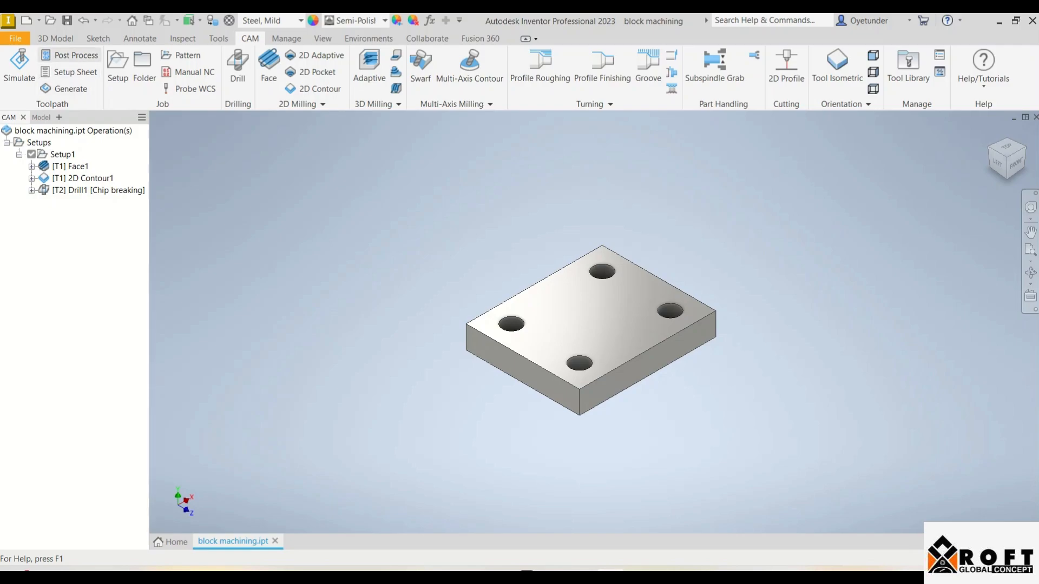
left_click(70, 55)
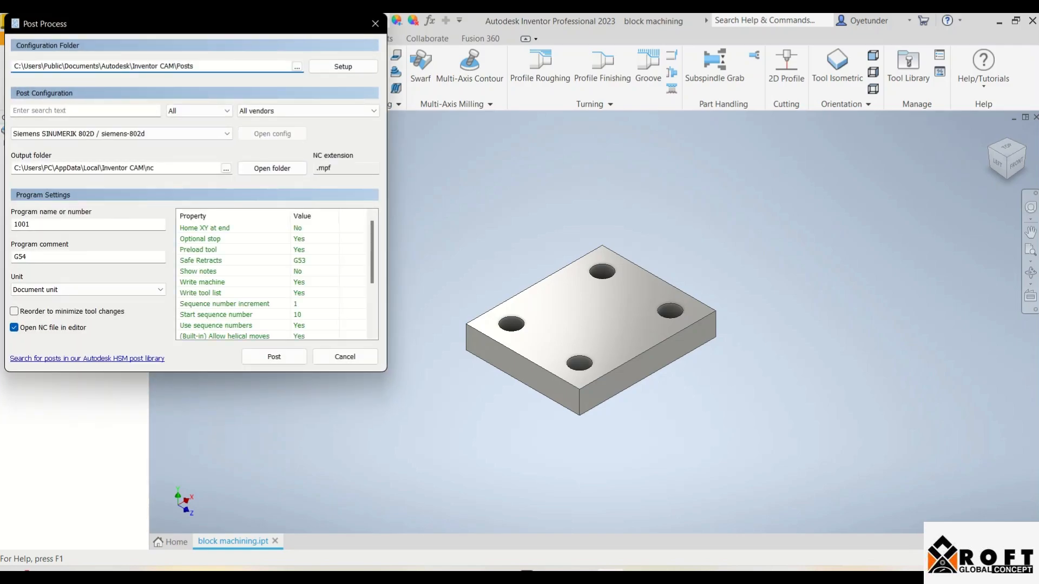
left_click(162, 134)
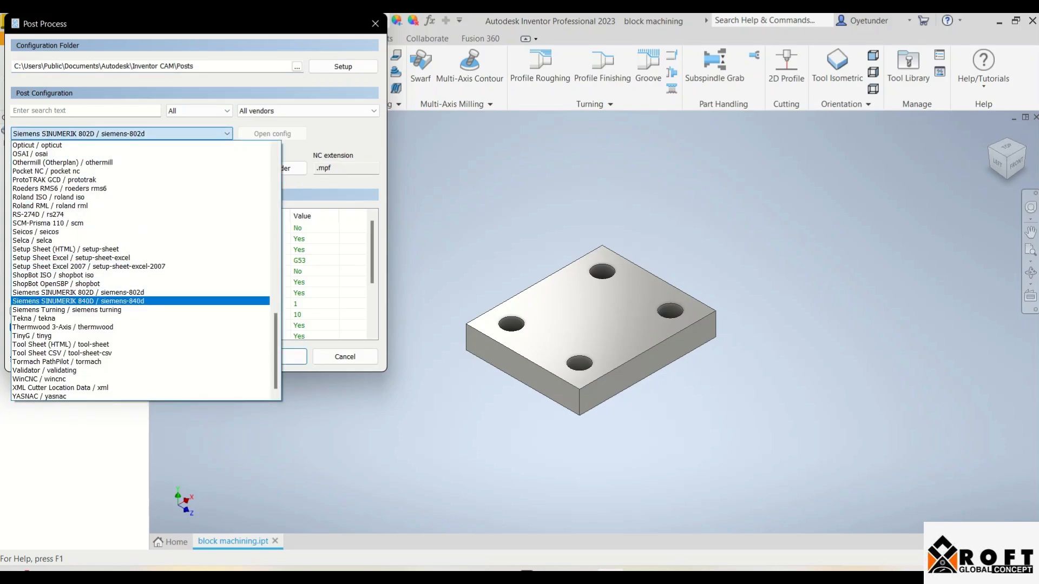
scroll(141, 270, "up", 12)
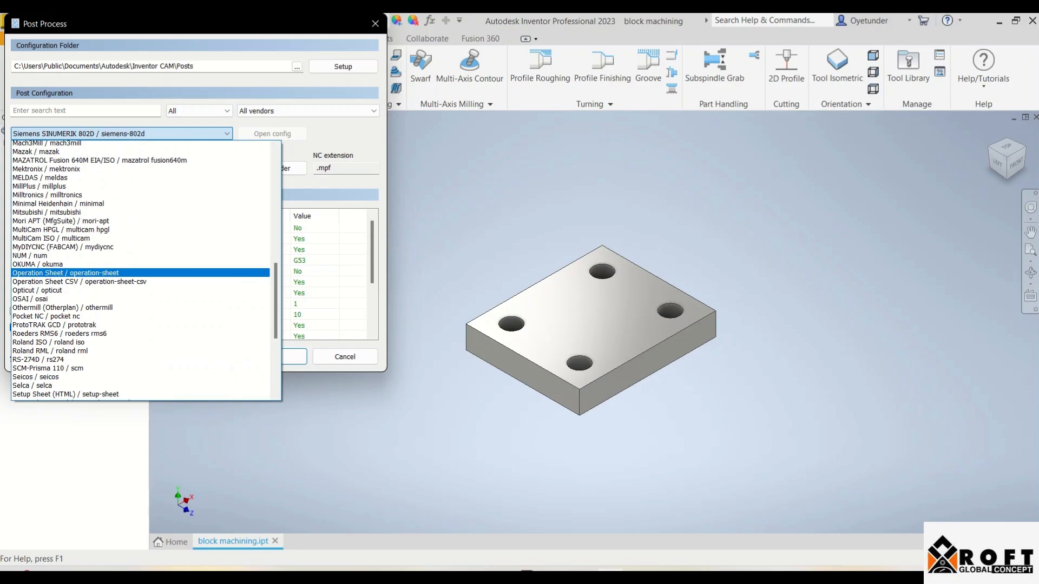
scroll(140, 266, "up", 12)
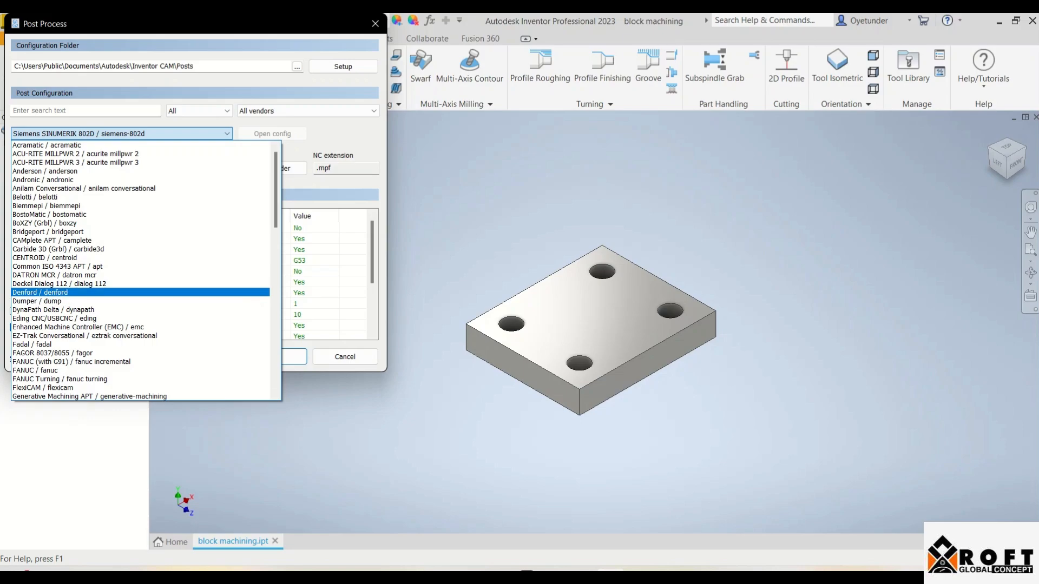
scroll(140, 292, "down", 7)
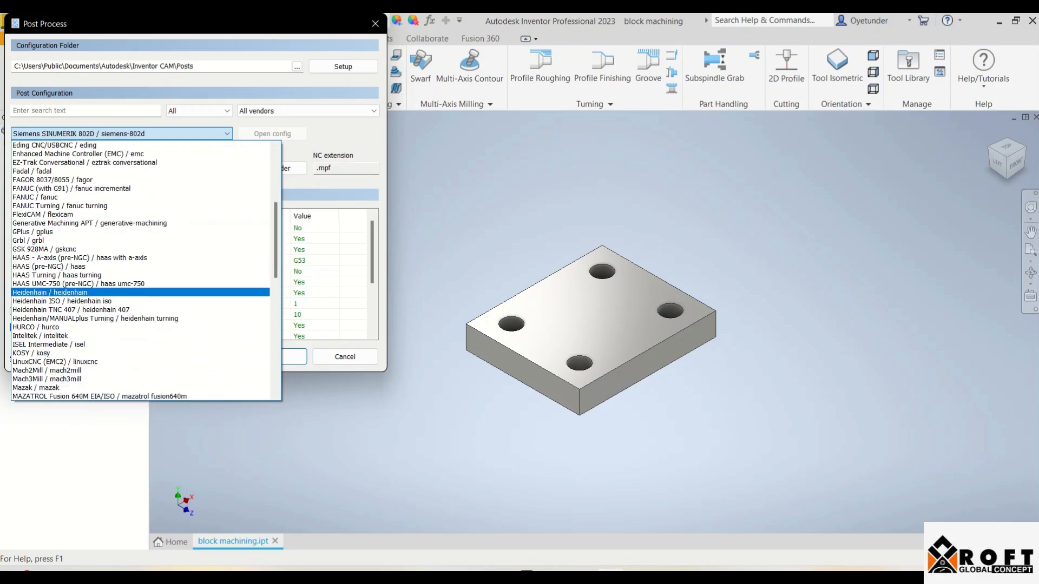
scroll(140, 292, "down", 4)
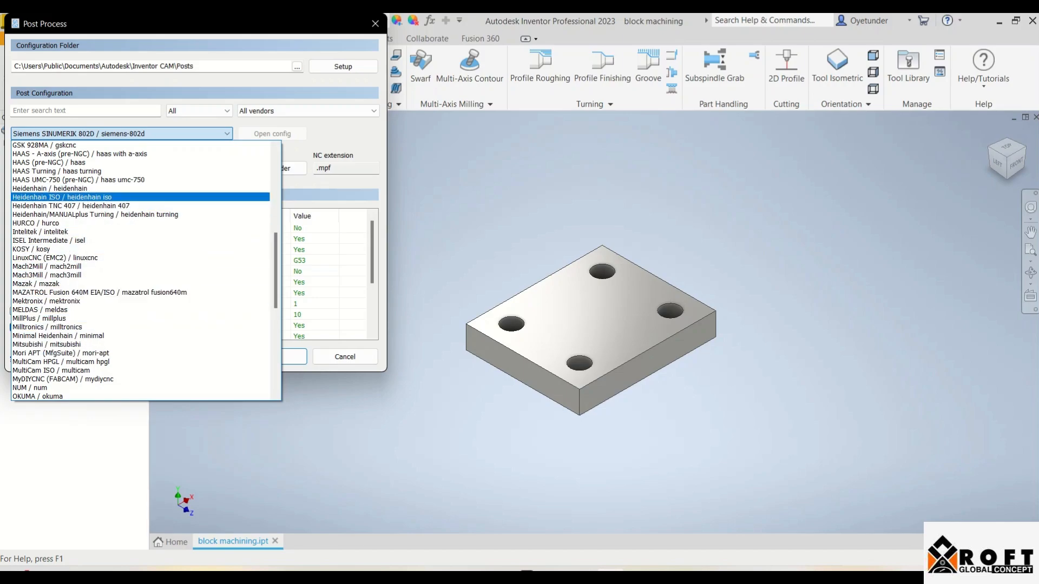
left_click(108, 197)
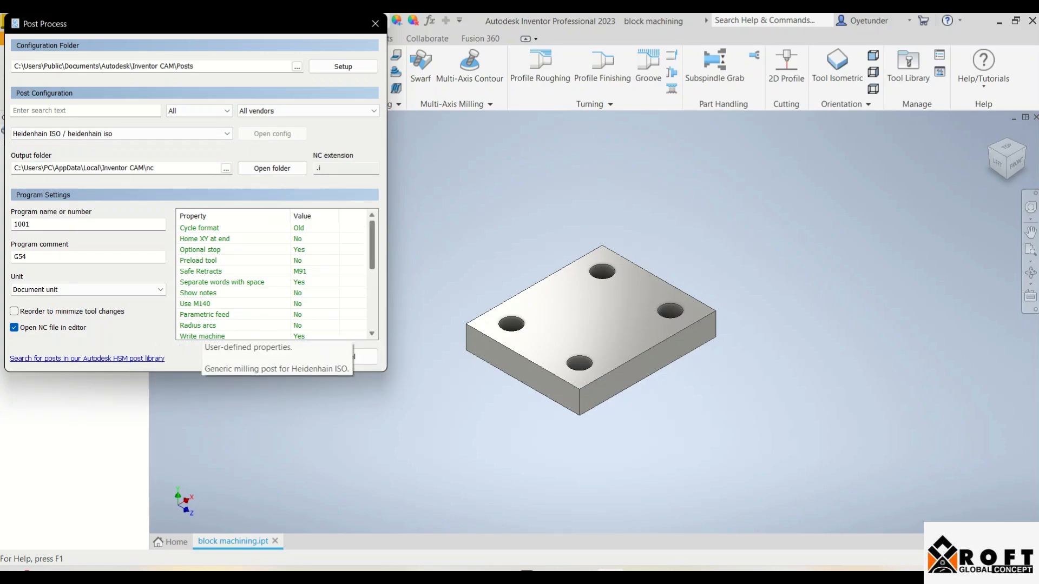
Review the post properties, set the program name to "flat bar", and post the program
scroll(273, 276, "down", 6)
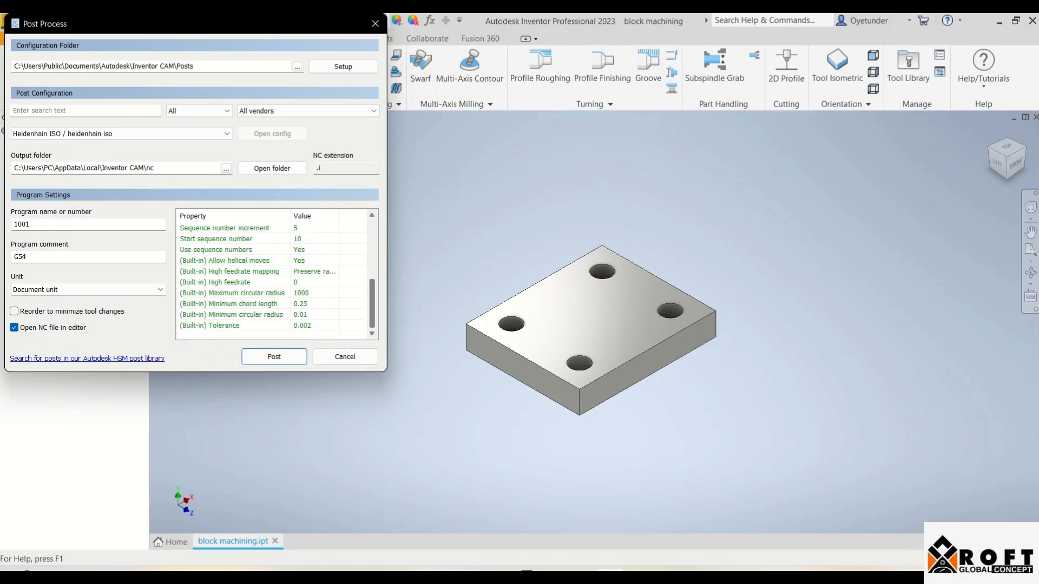
scroll(273, 276, "up", 6)
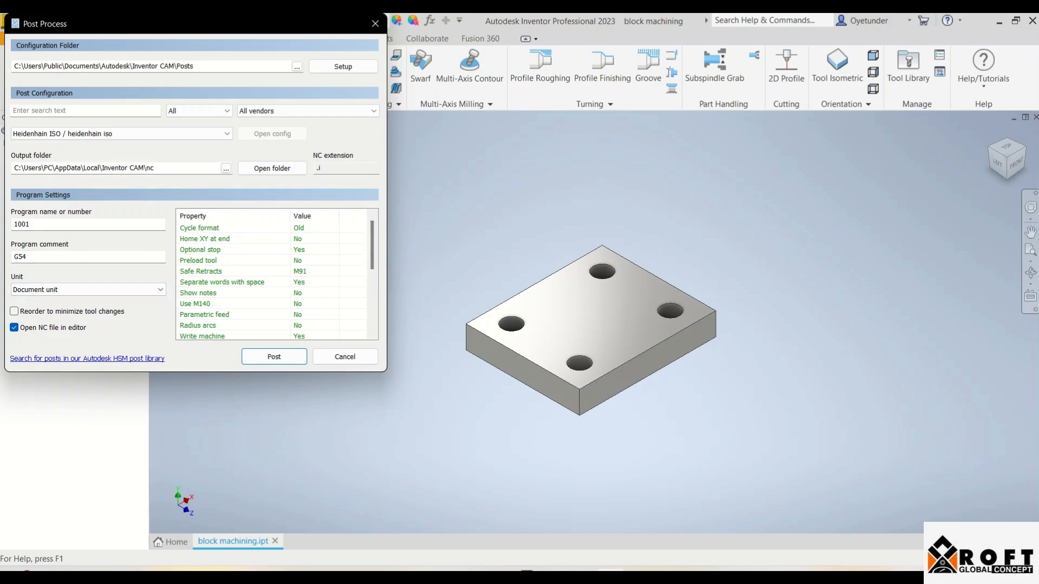
double_click(30, 224)
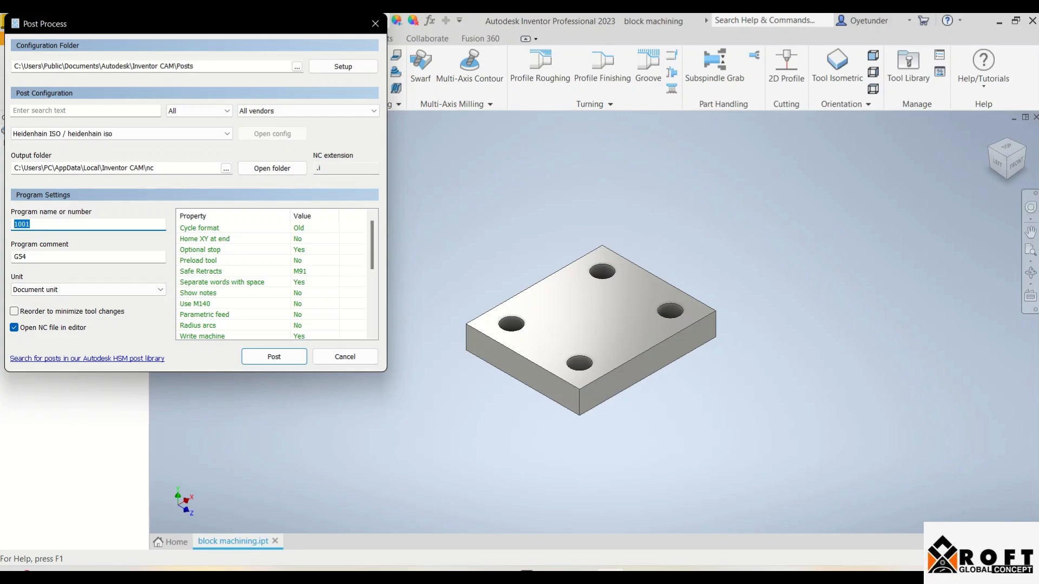
type("flat bar")
left_click(274, 357)
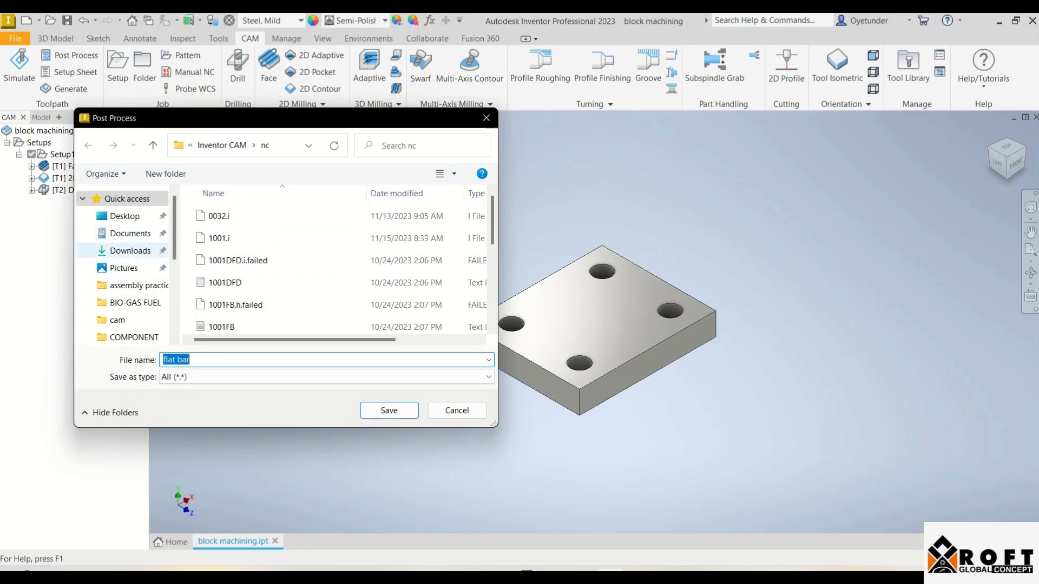
Save the posted NC file as "flat bar" in the cam folder inside Documents > INVENTOR CLASS
left_click(130, 251)
left_click(130, 233)
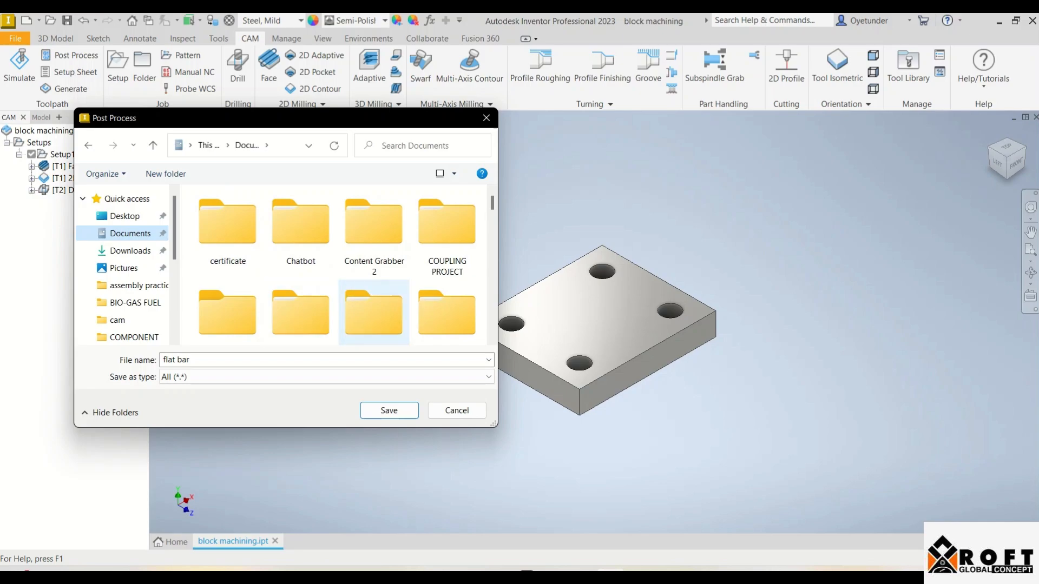
scroll(447, 295, "down", 1)
double_click(447, 295)
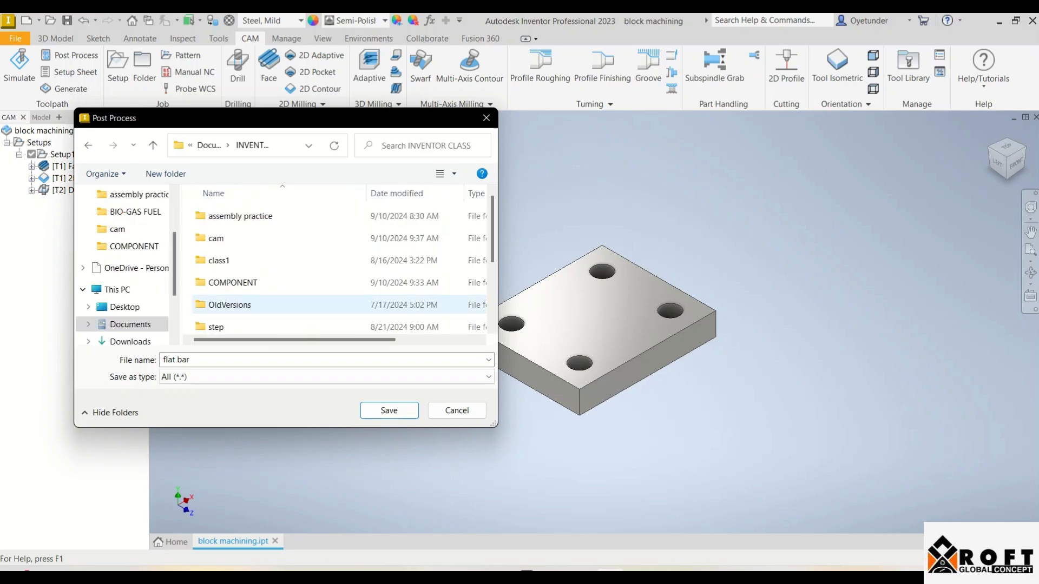
left_click(228, 238)
double_click(228, 238)
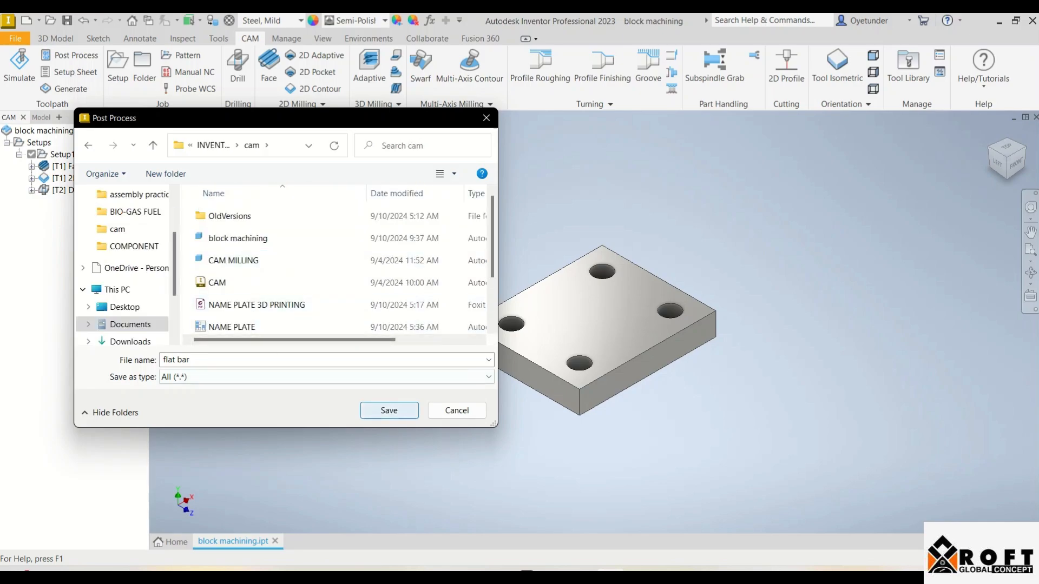
left_click(390, 411)
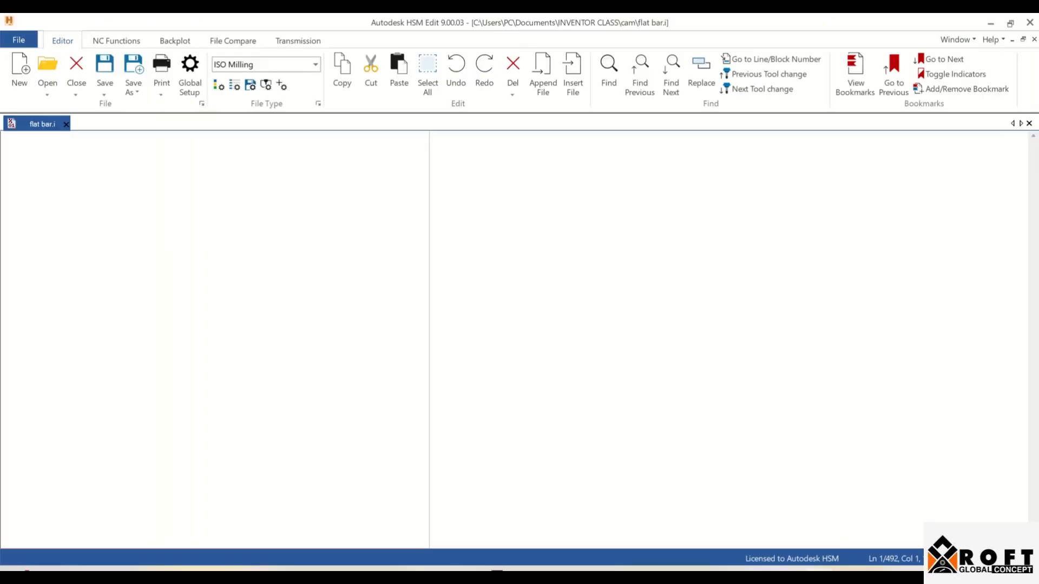
Look through the posted flat bar G-code down to the drilling section and the program end
scroll(514, 340, "down", 20)
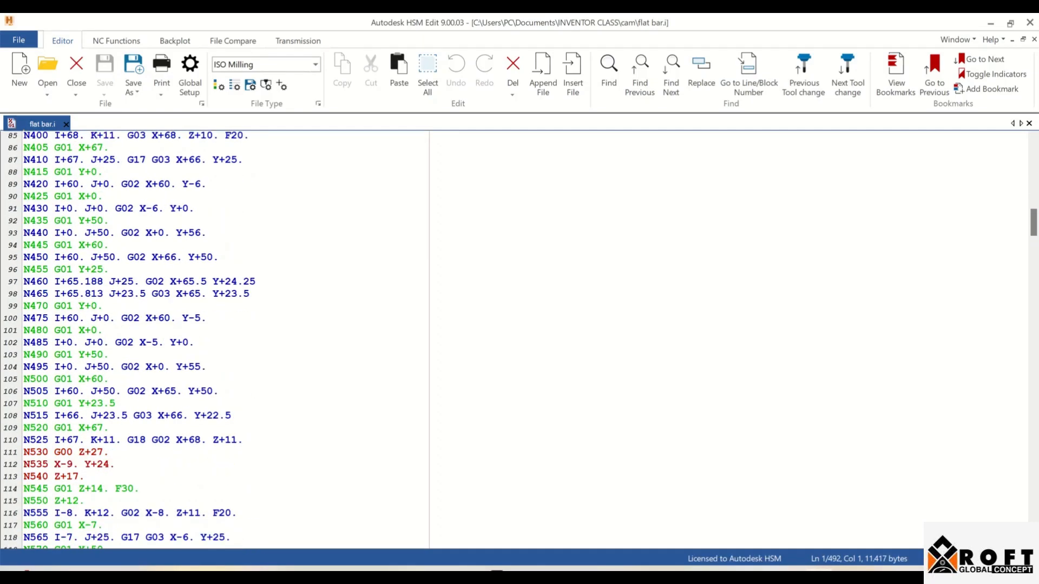
scroll(514, 340, "down", 20)
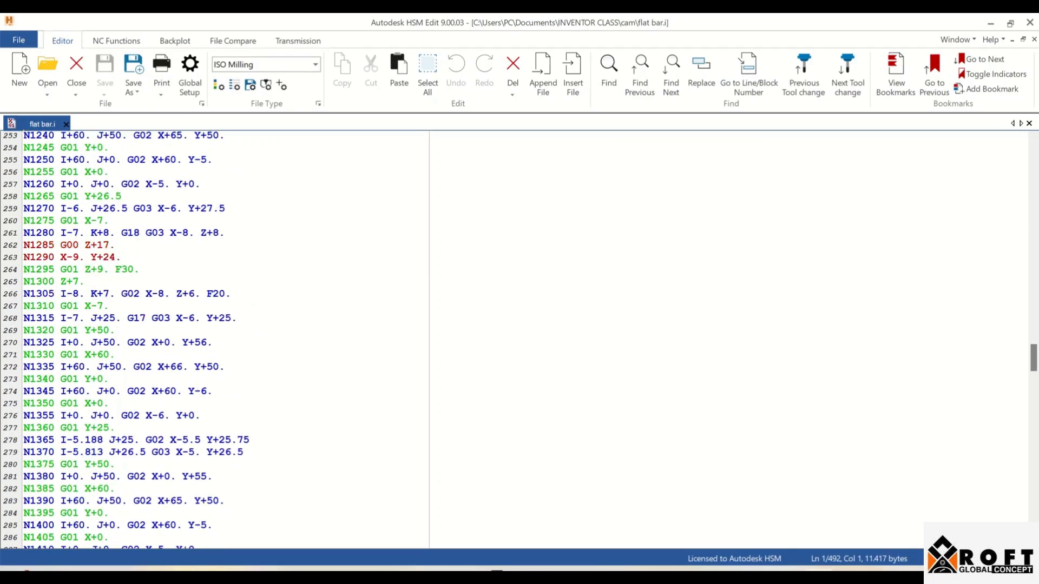
scroll(514, 340, "down", 20)
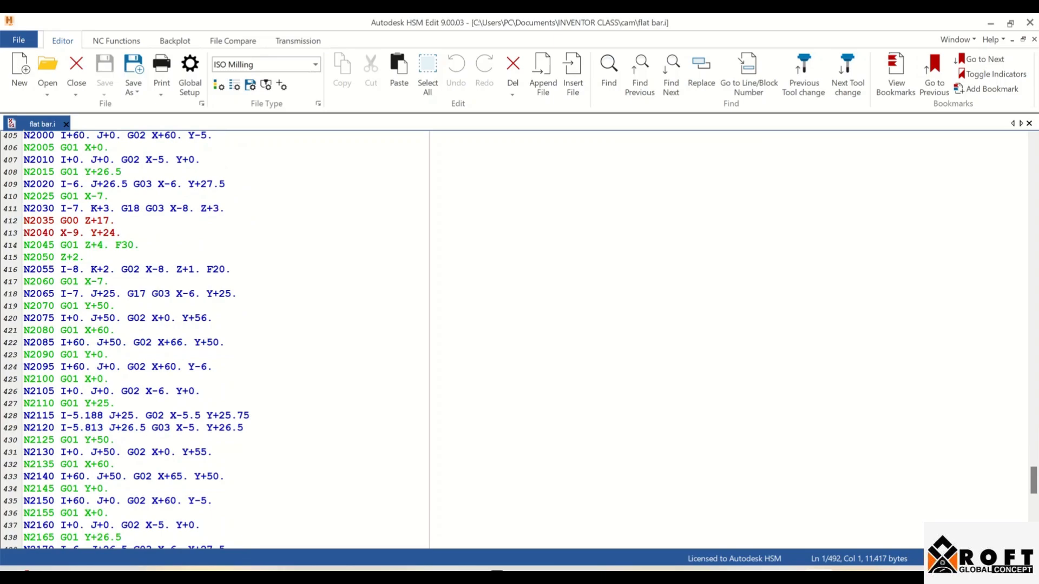
scroll(514, 340, "down", 18)
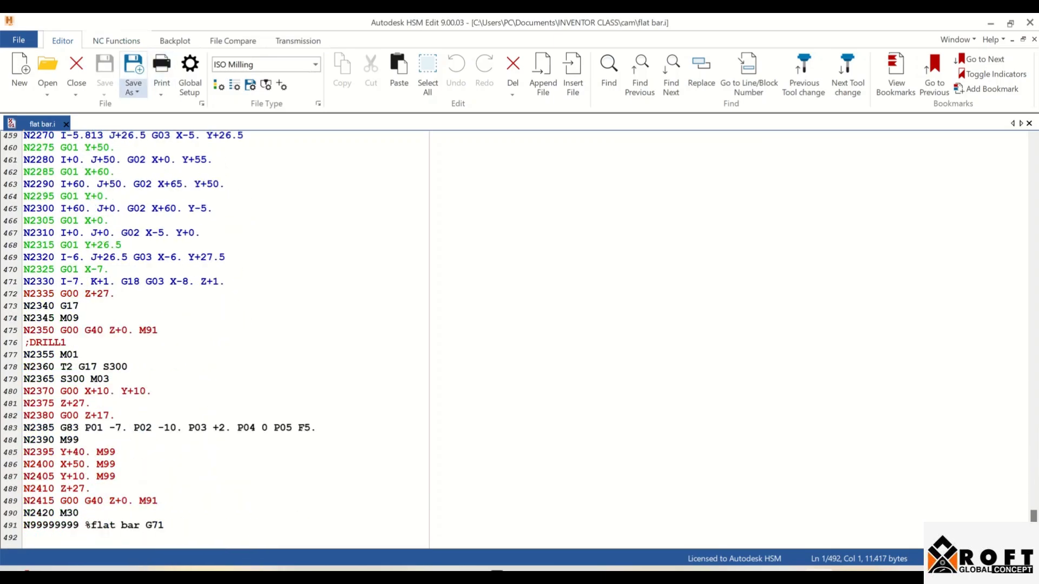
left_click(133, 68)
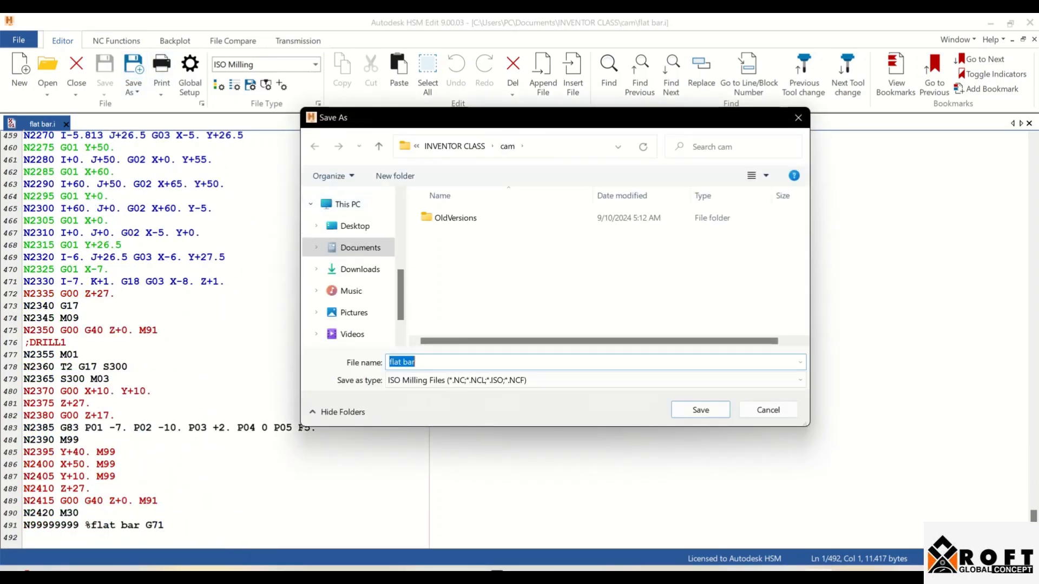
left_click(595, 381)
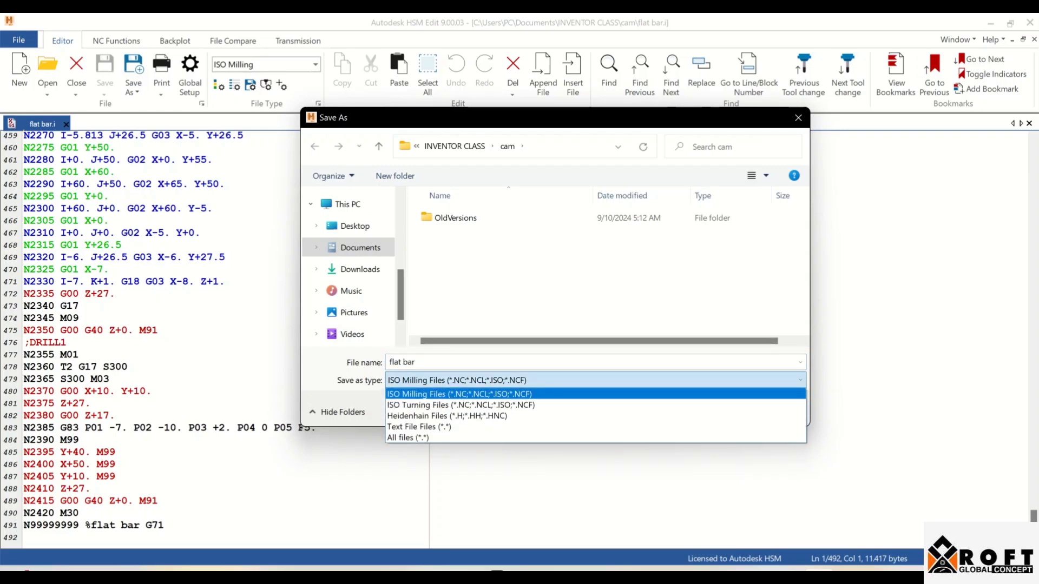
left_click(596, 395)
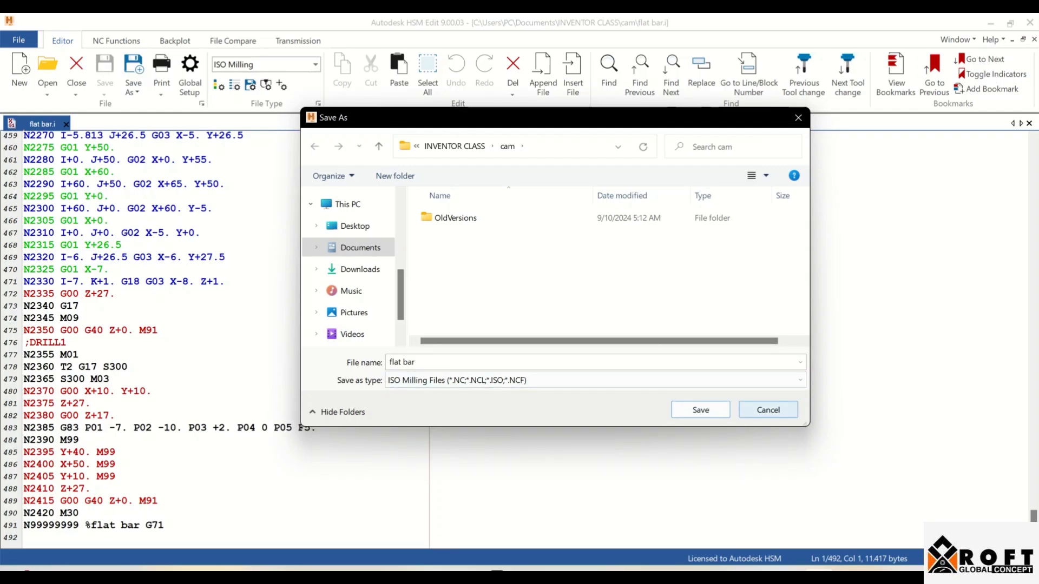
left_click(768, 410)
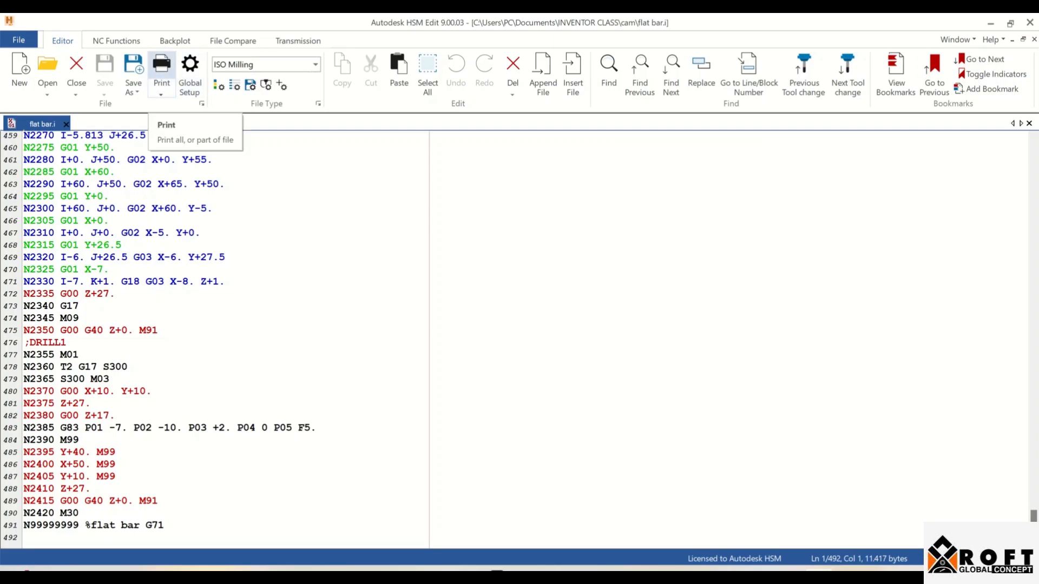
Print the entire NC program with Microsoft Print to PDF, saving it as "gcode" in the cam folder inside Documents > INVENTOR CLASS
left_click(162, 68)
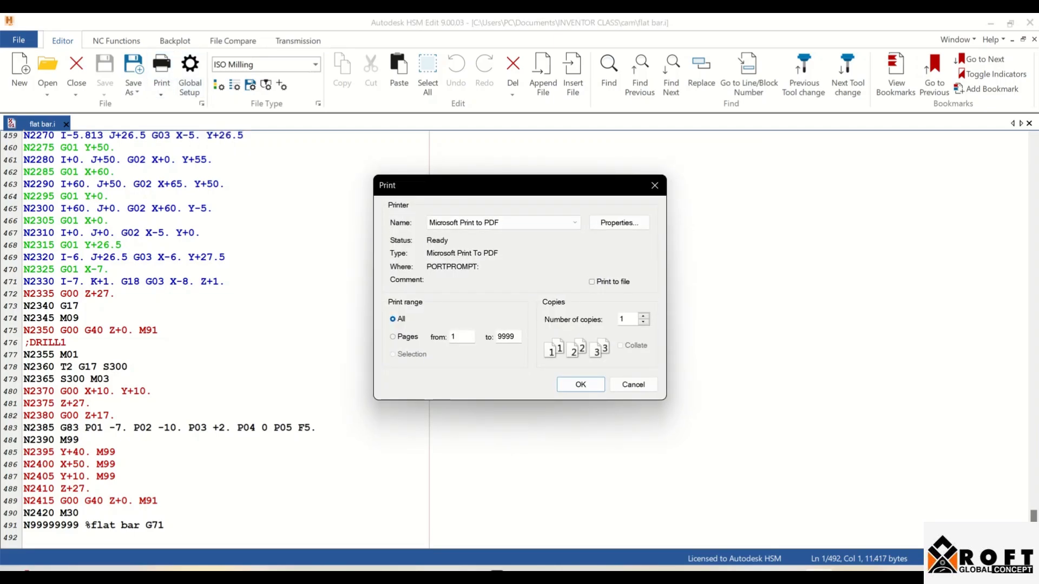
left_click(580, 385)
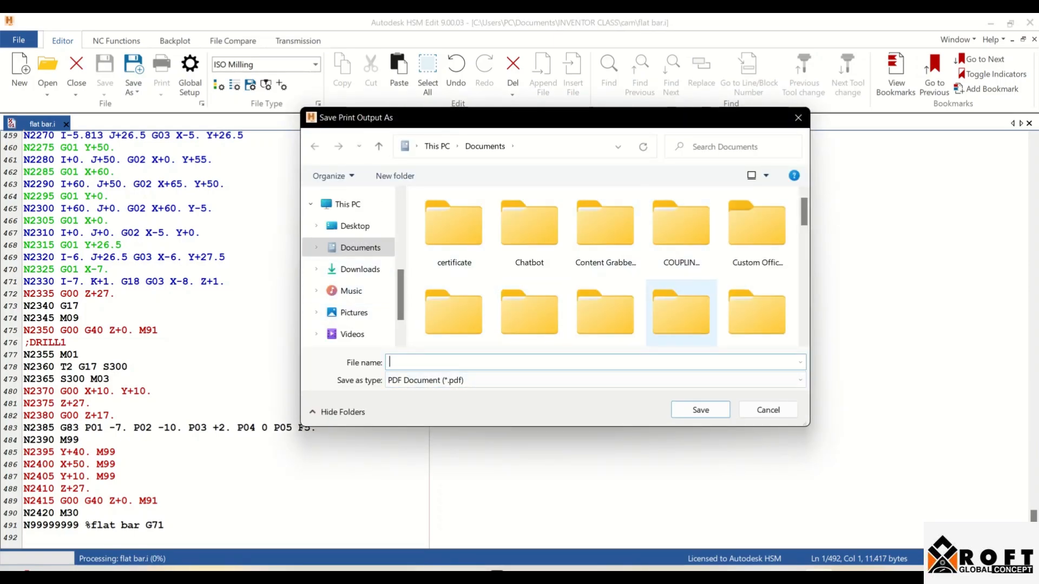
scroll(681, 233, "down", 1)
double_click(606, 303)
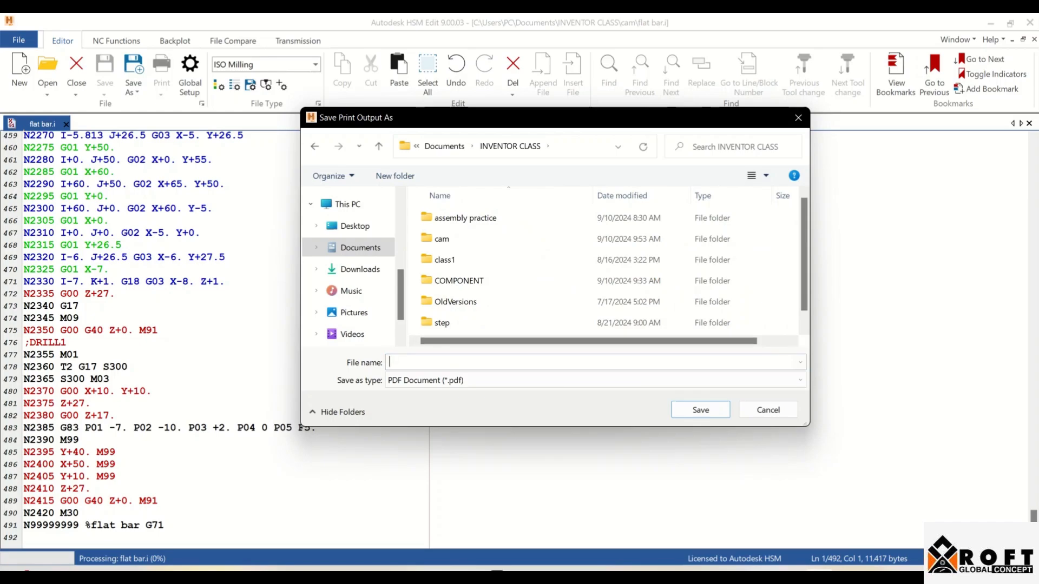
double_click(605, 238)
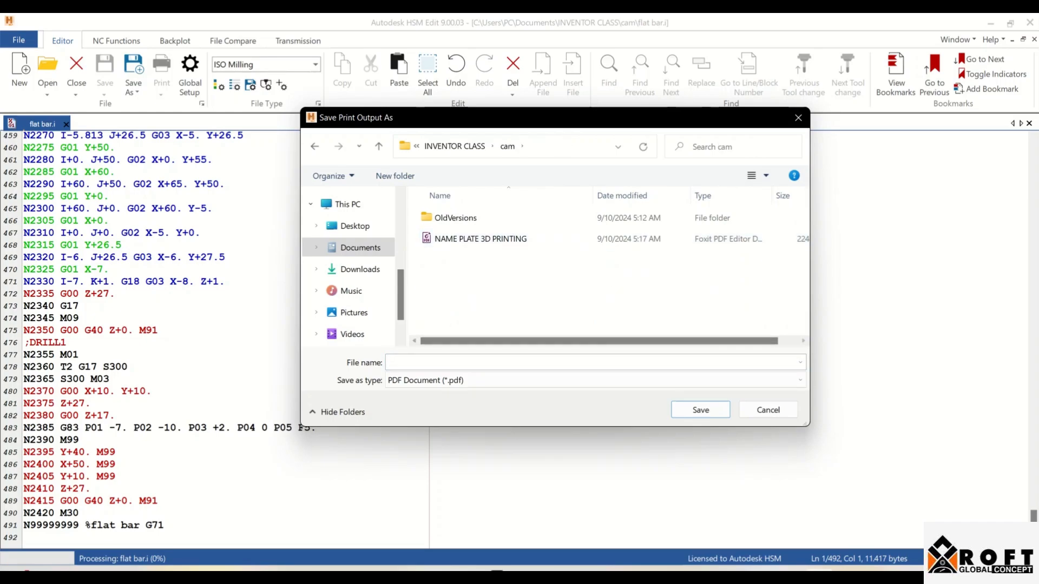
type("gci")
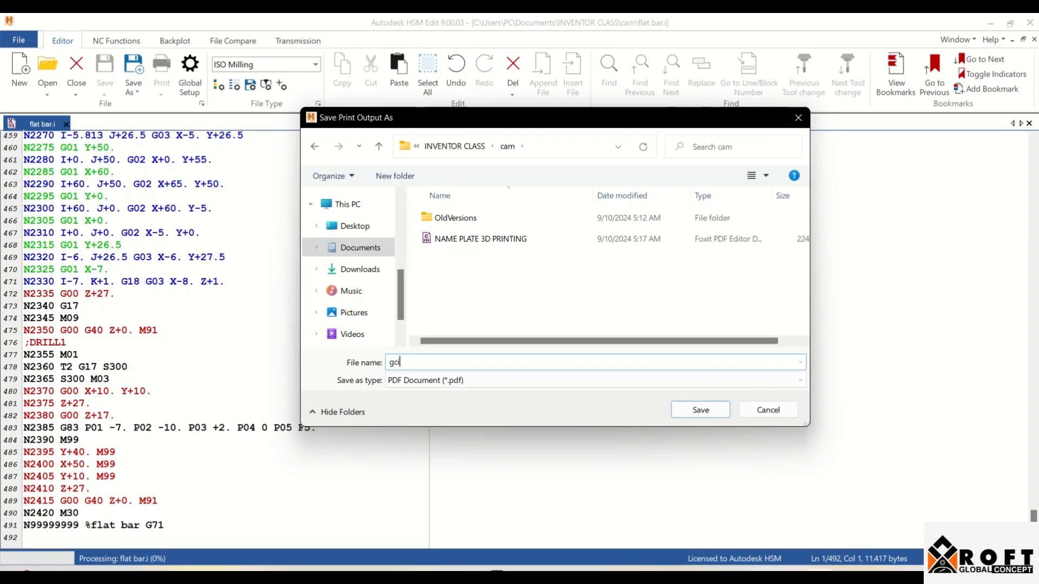
key("BackSpace")
type("ode")
key("Return")
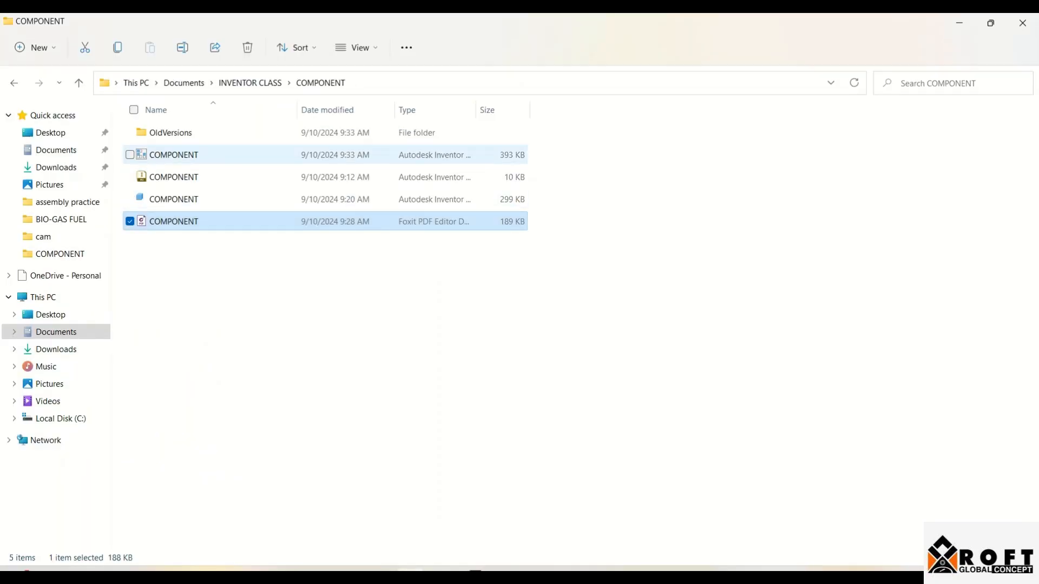
In File Explorer, open the gcode PDF from the cam folder inside INVENTOR CLASS and check the printed program's first pages
left_click(250, 83)
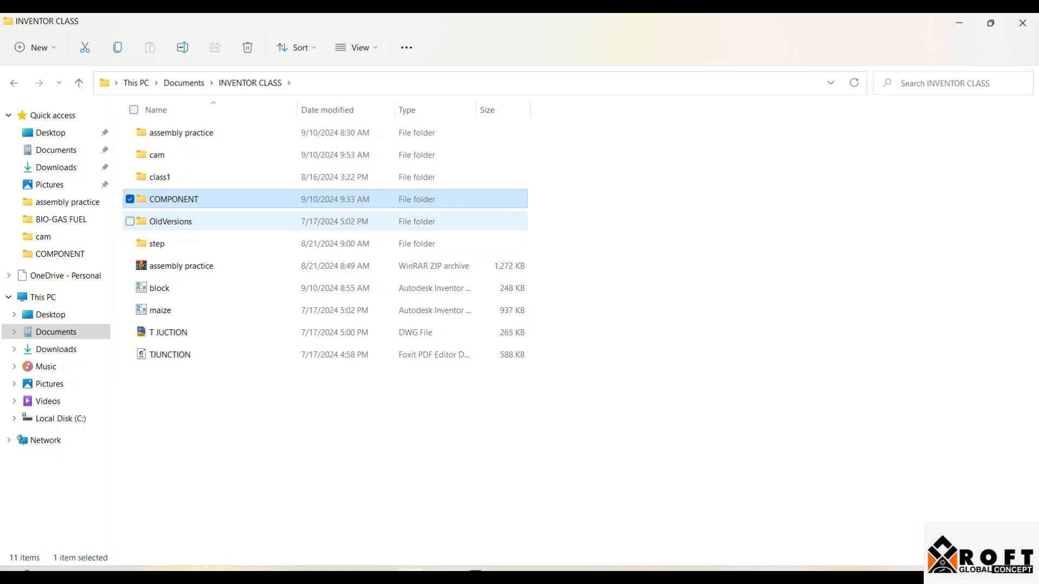
double_click(157, 155)
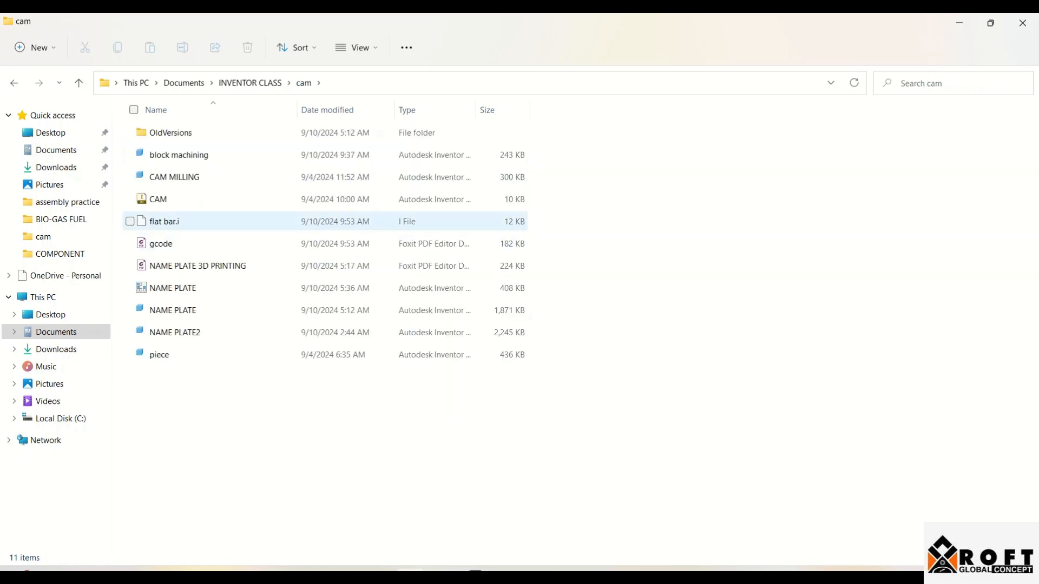
double_click(160, 244)
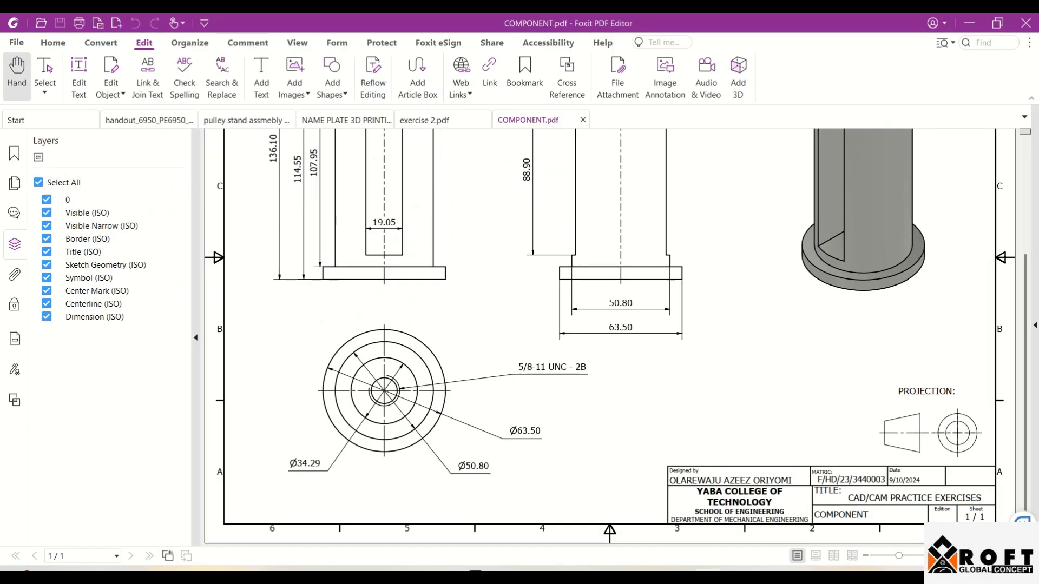
scroll(527, 336, "down", 15)
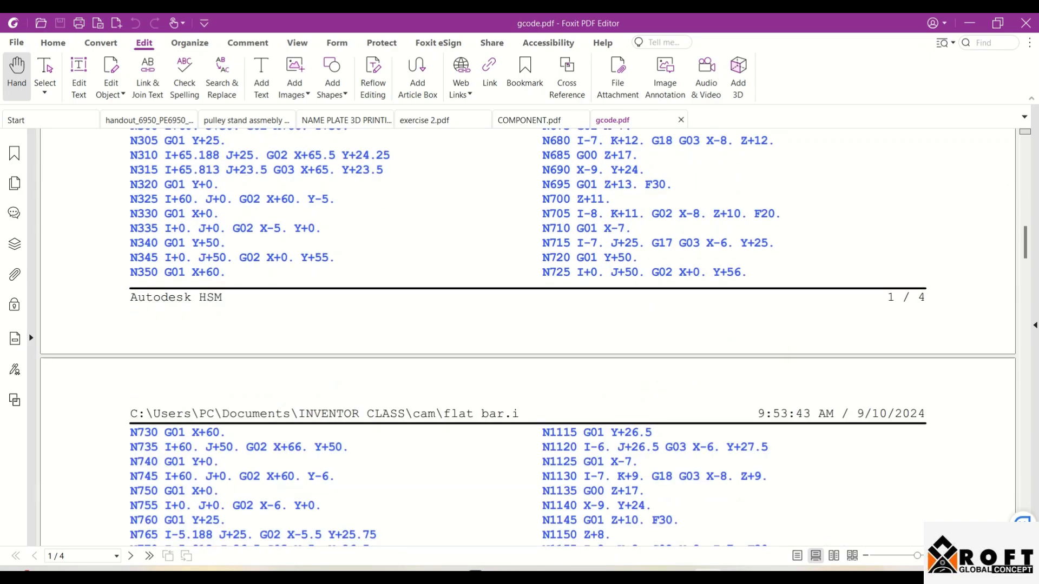
scroll(527, 335, "down", 11)
scroll(527, 336, "up", 7)
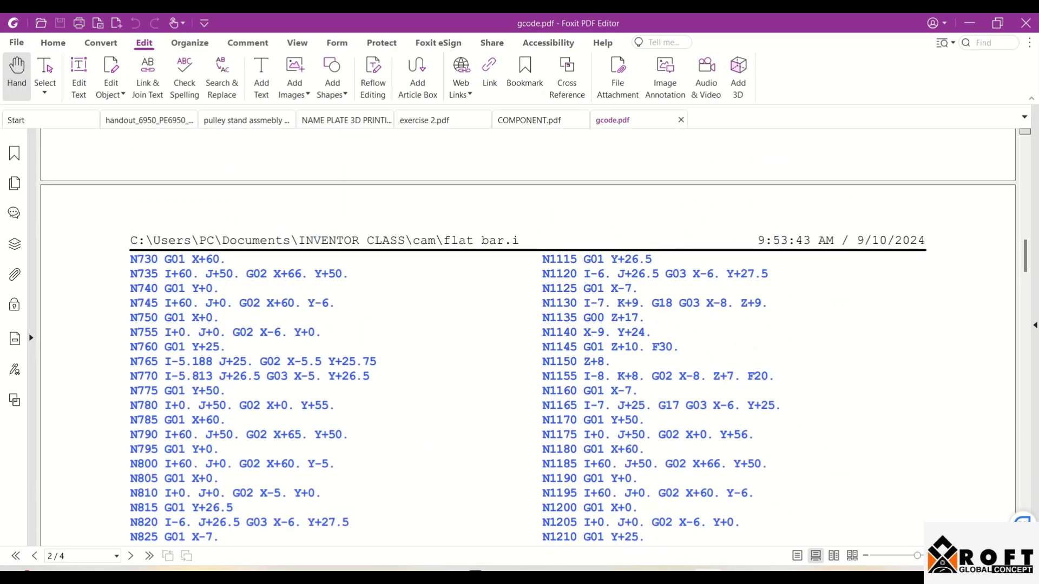
scroll(528, 336, "up", 8)
scroll(528, 336, "down", 3)
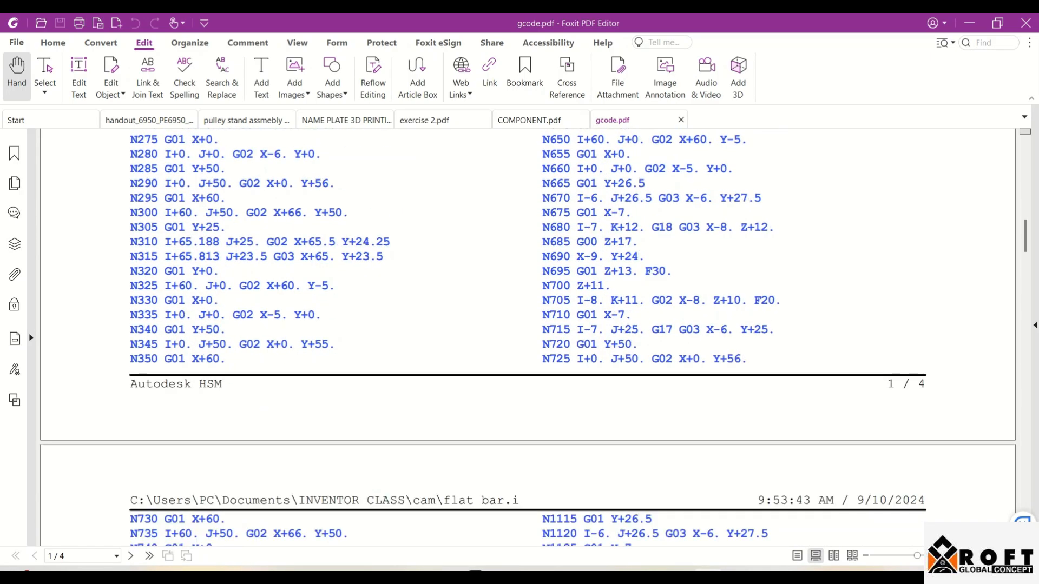
scroll(528, 335, "up", 15)
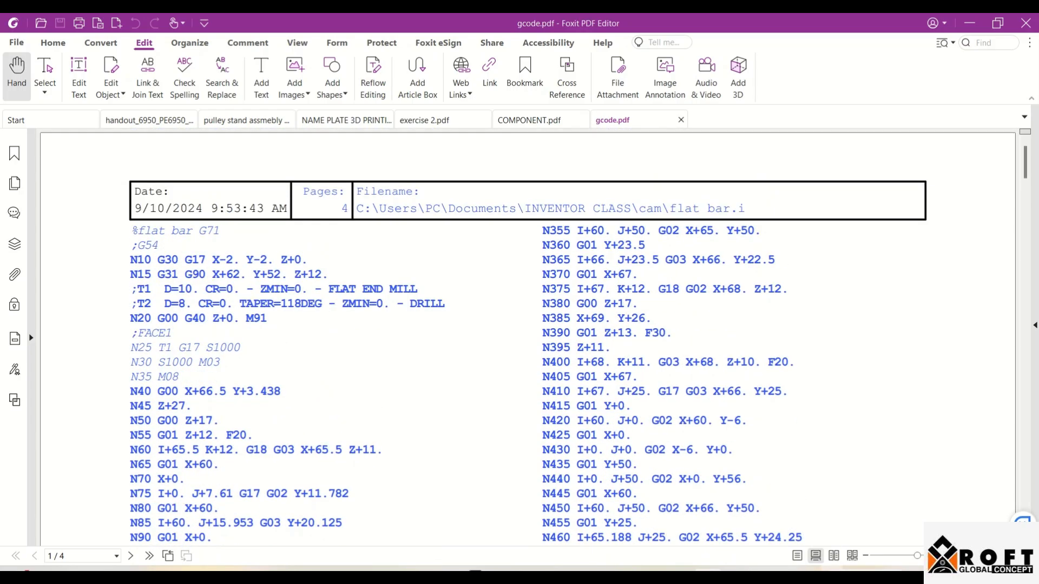
left_click(853, 578)
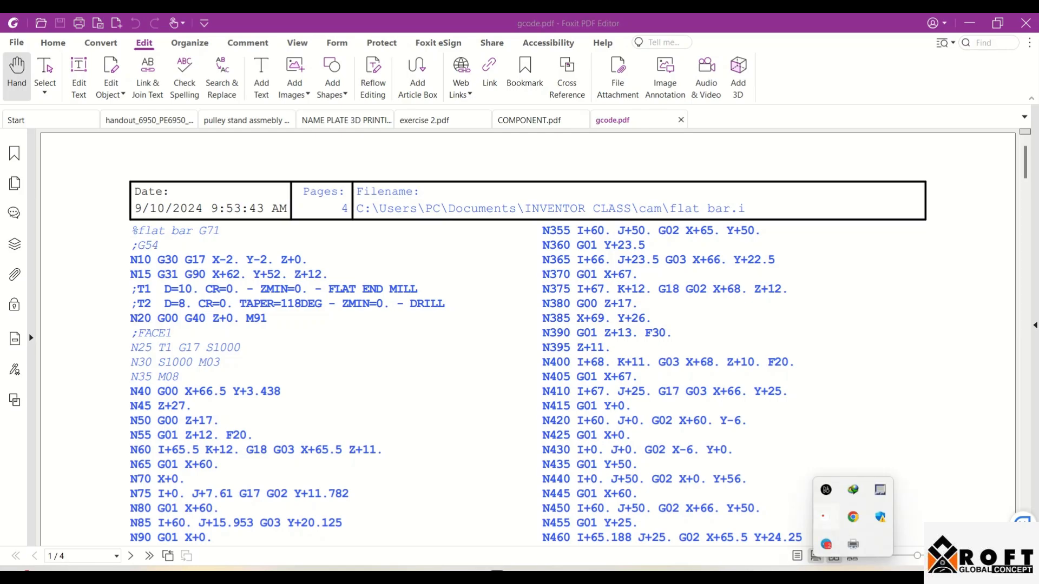
left_click(826, 518)
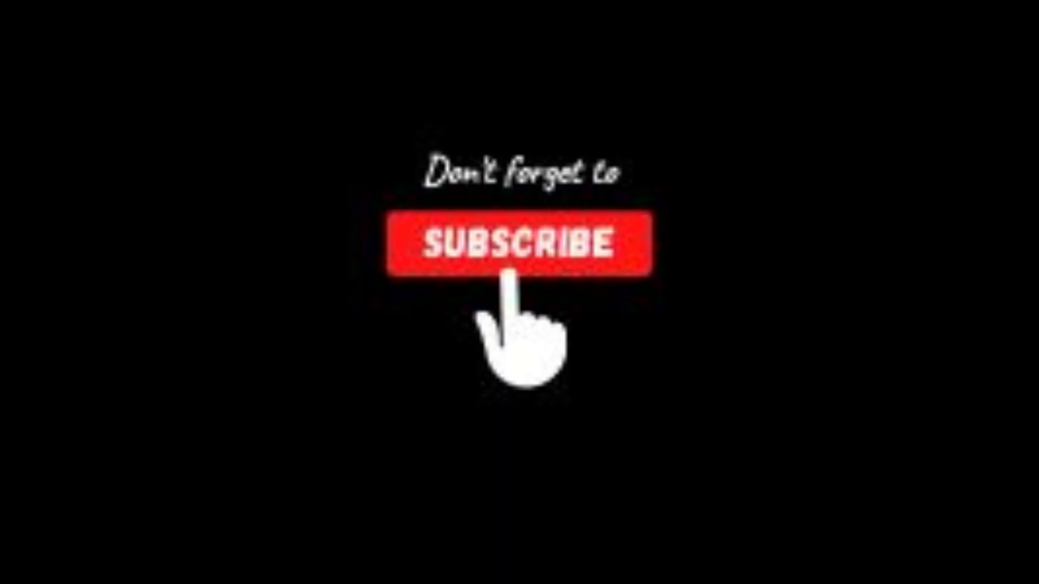